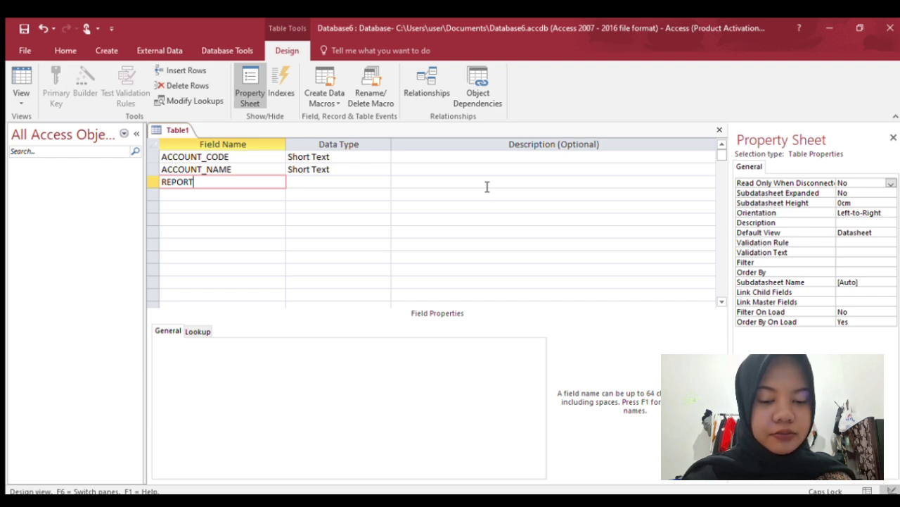
Make ACCOUNT_CODE the primary key of the table and save the table as COA.
key("Tab")
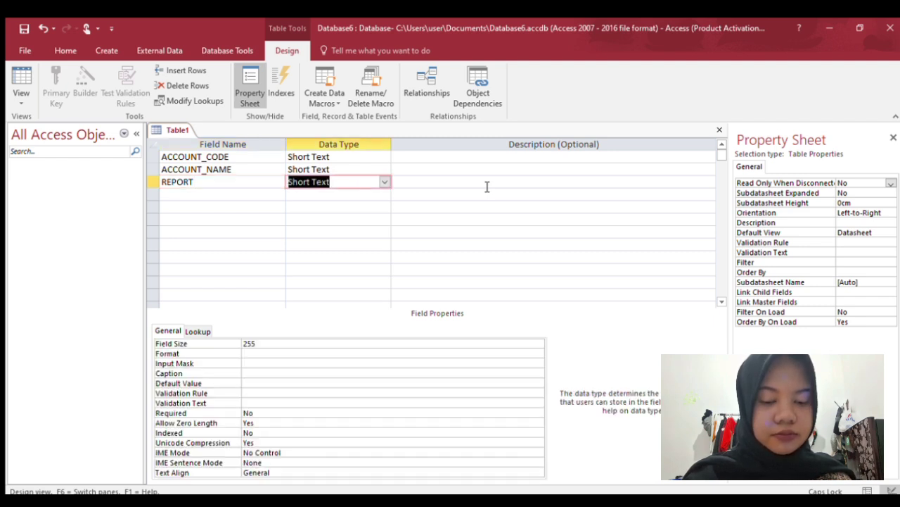
key("Up")
key("Up")
key("Left")
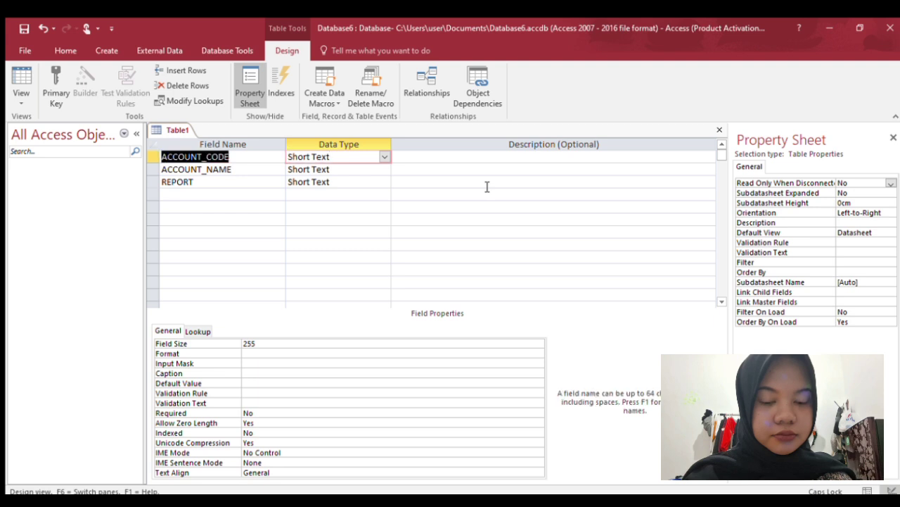
left_click(54, 72)
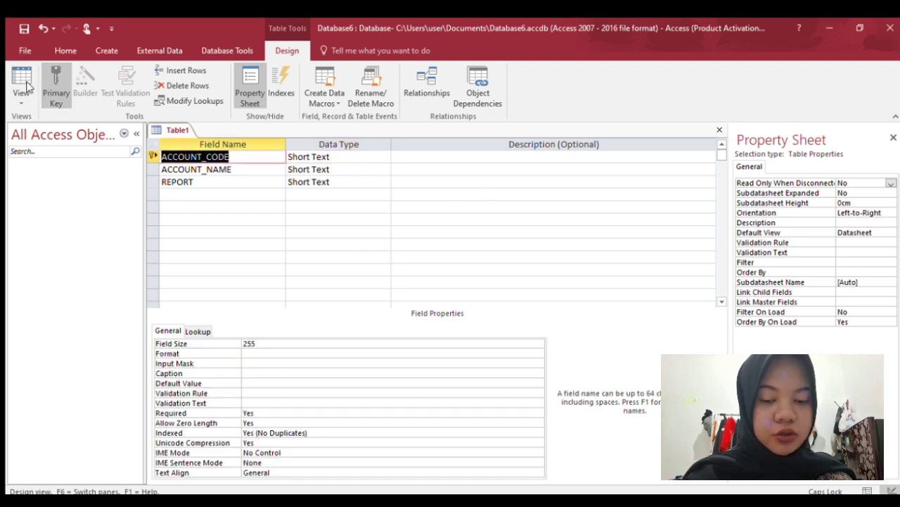
left_click(21, 30)
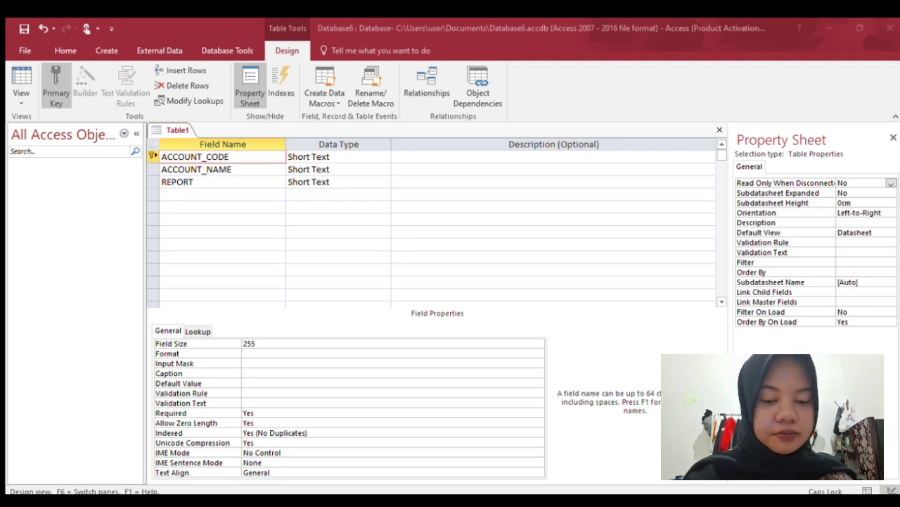
key("Return")
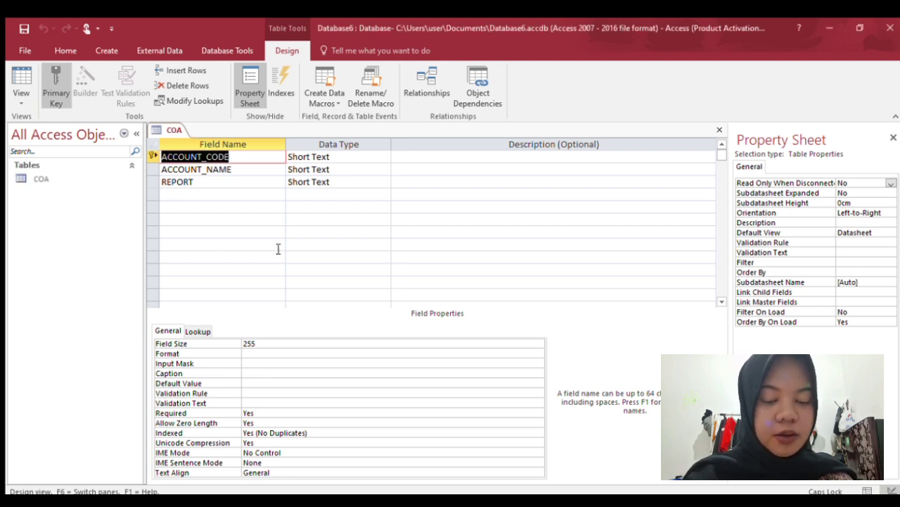
Create a new table in Design view with an ID field as primary key and AutoNumber data type.
left_click(106, 51)
left_click(99, 95)
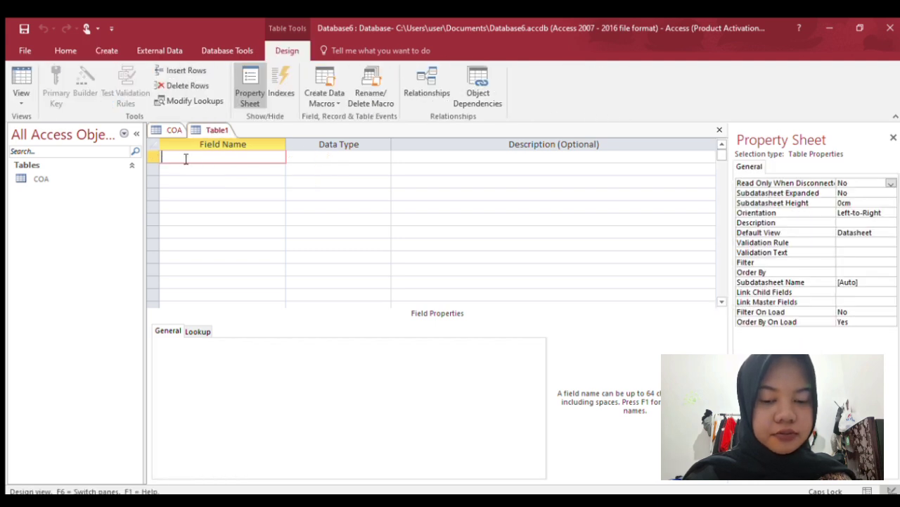
type("ID")
key("Tab")
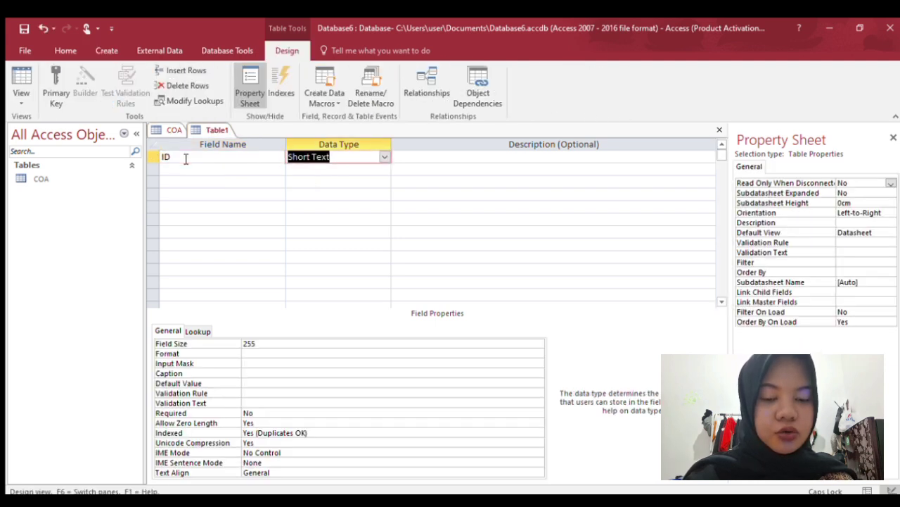
left_click(52, 86)
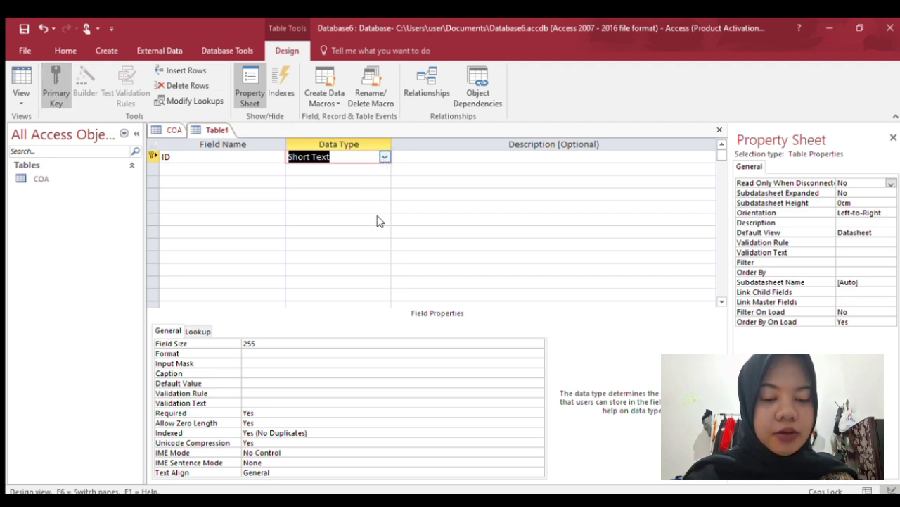
type("a")
key("Tab")
key("Tab")
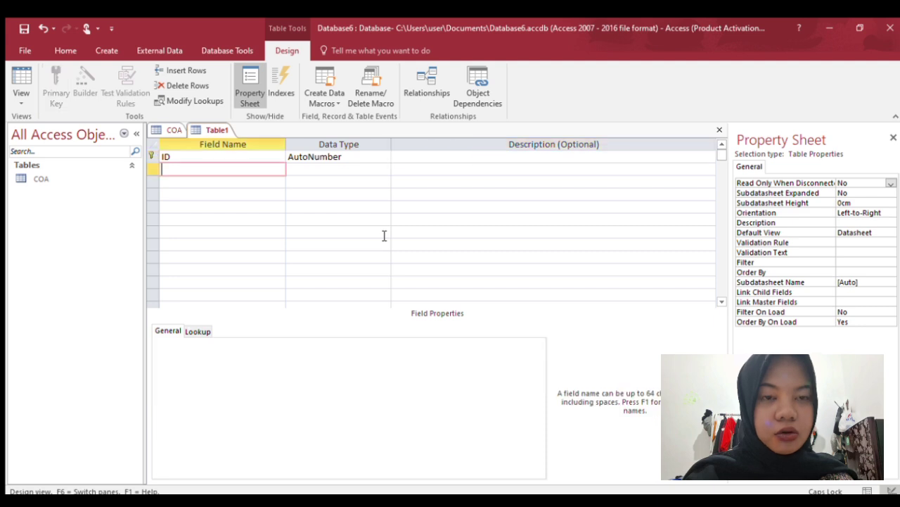
Add a NO_JURNAL field of type Short Text below ID.
type("N")
key("BackSpace")
type("N")
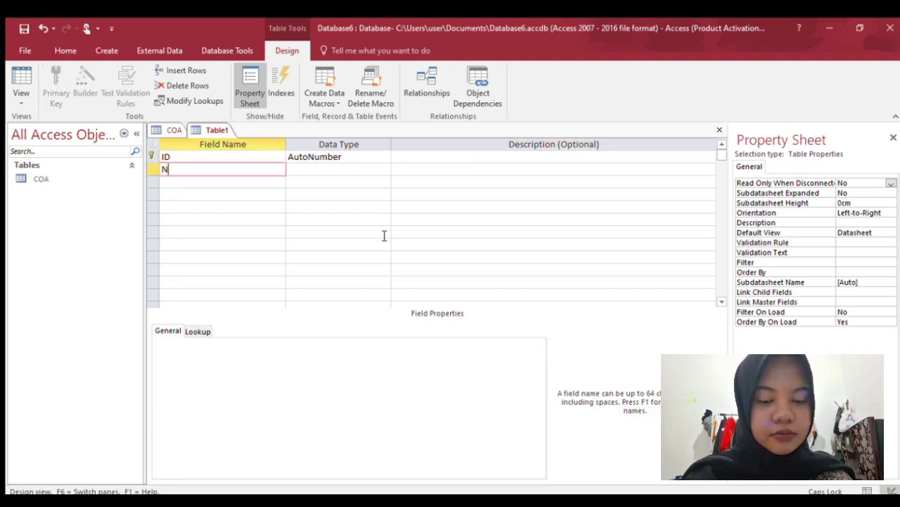
type("O_")
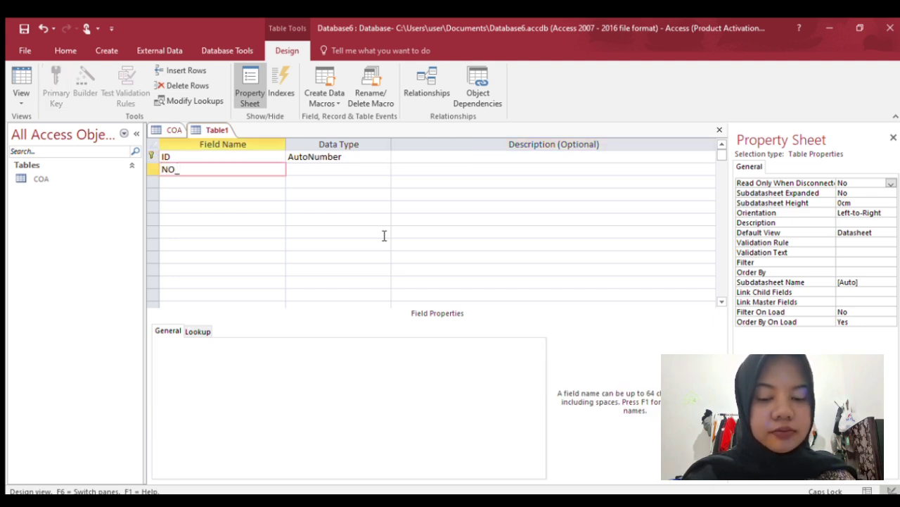
type("JURNA")
key("Tab")
key("Tab")
key("Tab")
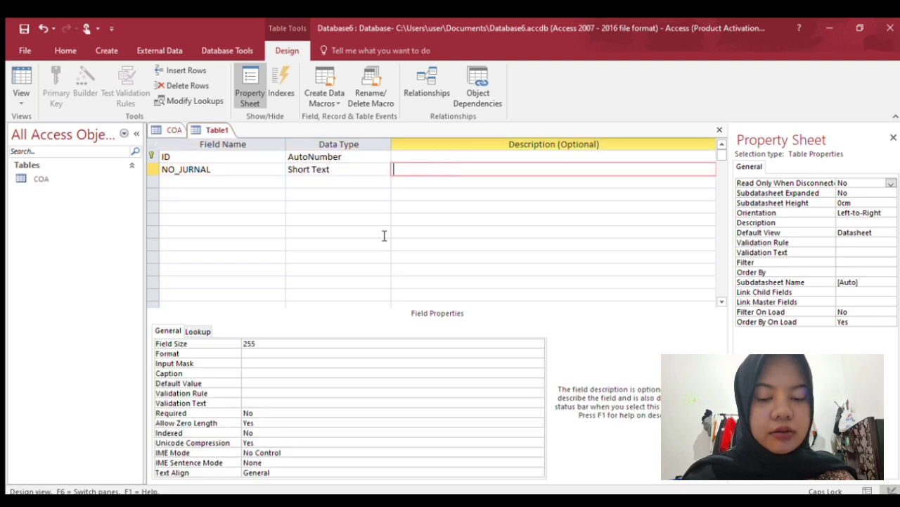
Add an ACCOUNT_CODE field of type Short Text below NO_JURNAL.
type("aCCOUNT")
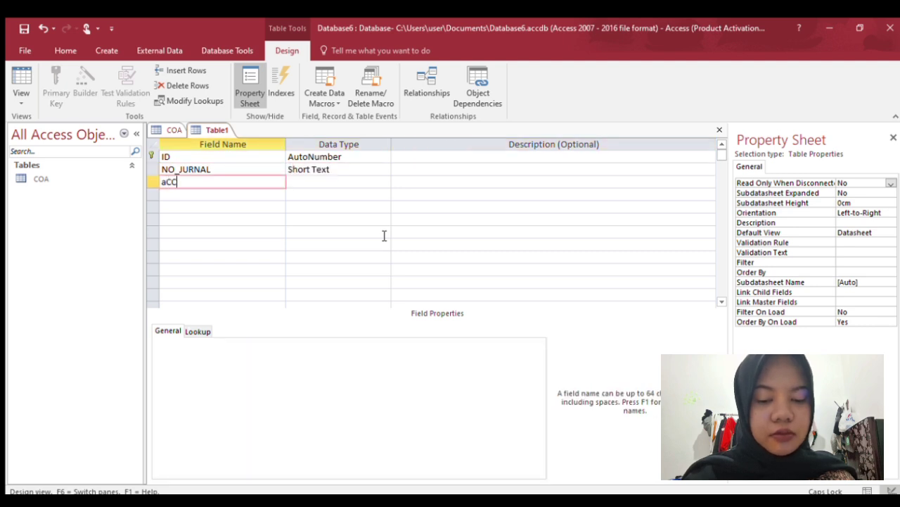
key("BackSpace")
key("BackSpace")
key("BackSpace")
key("BackSpace")
key("BackSpace")
key("BackSpace")
key("BackSpace")
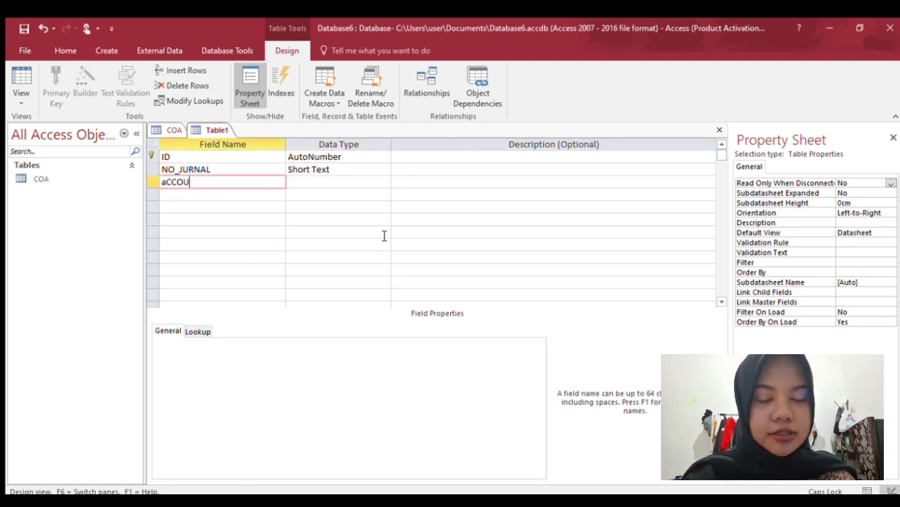
type("ACCOU")
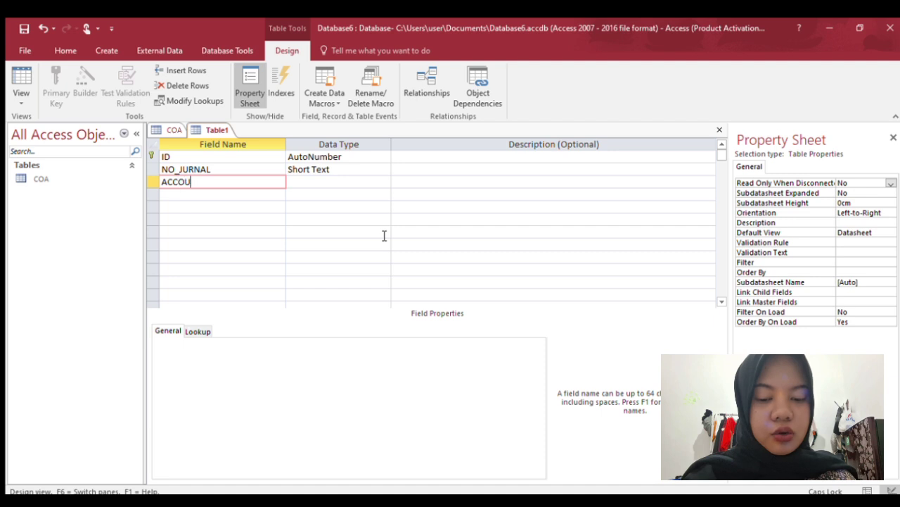
type("NT_V")
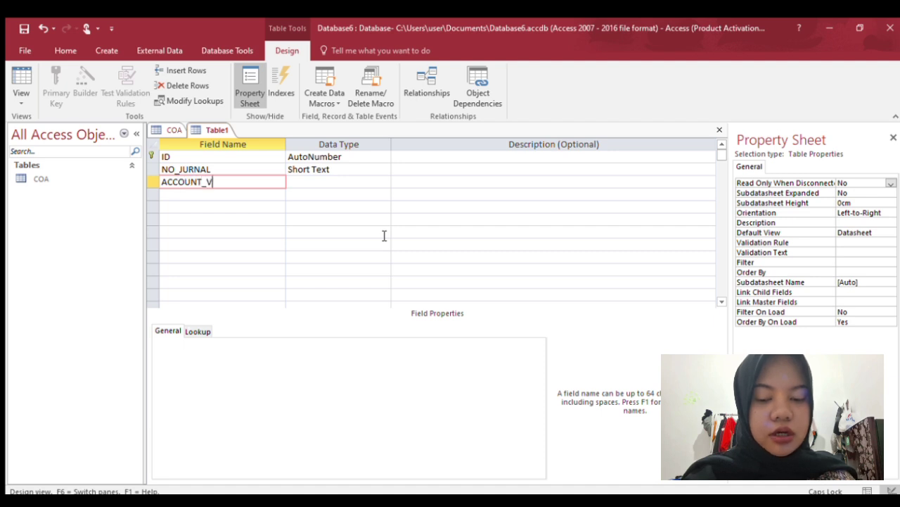
key("BackSpace")
type("CODE")
key("Tab")
key("Tab")
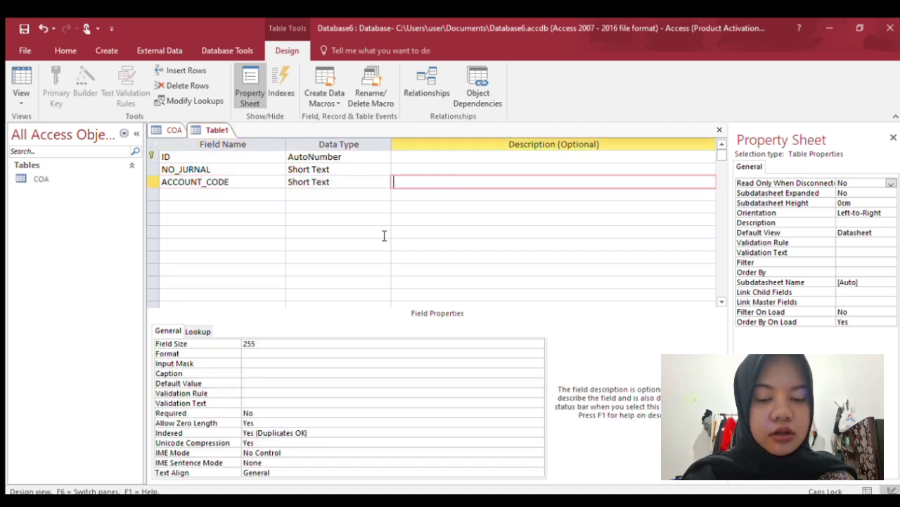
key("Tab")
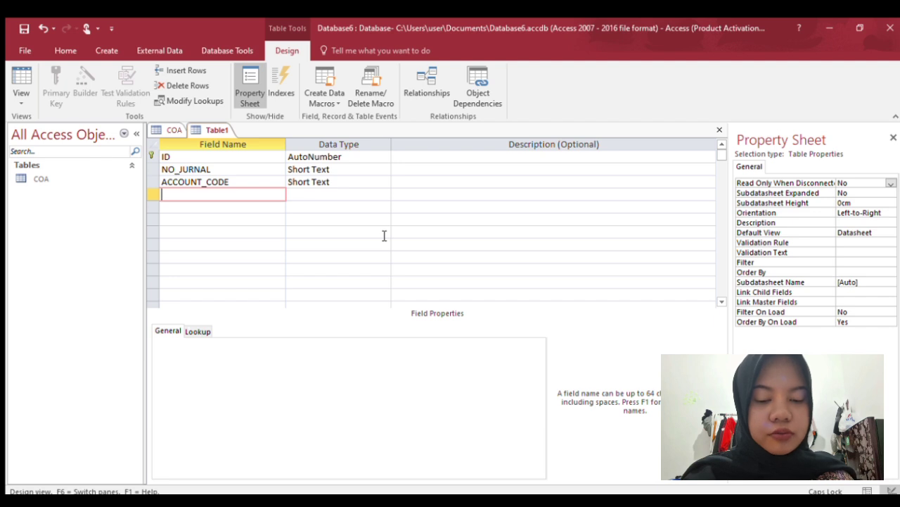
Add a DEBIT field below ACCOUNT_CODE and set its data type to Number.
type("DEBIT")
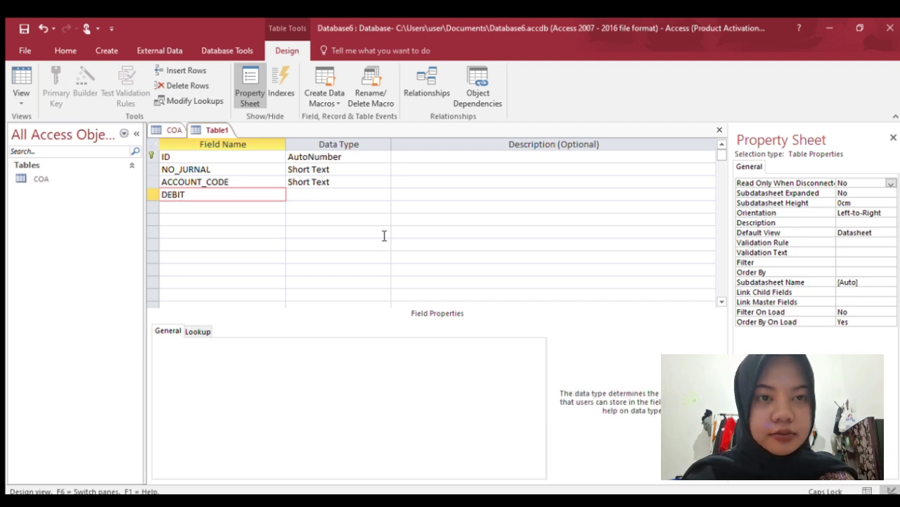
key("Tab")
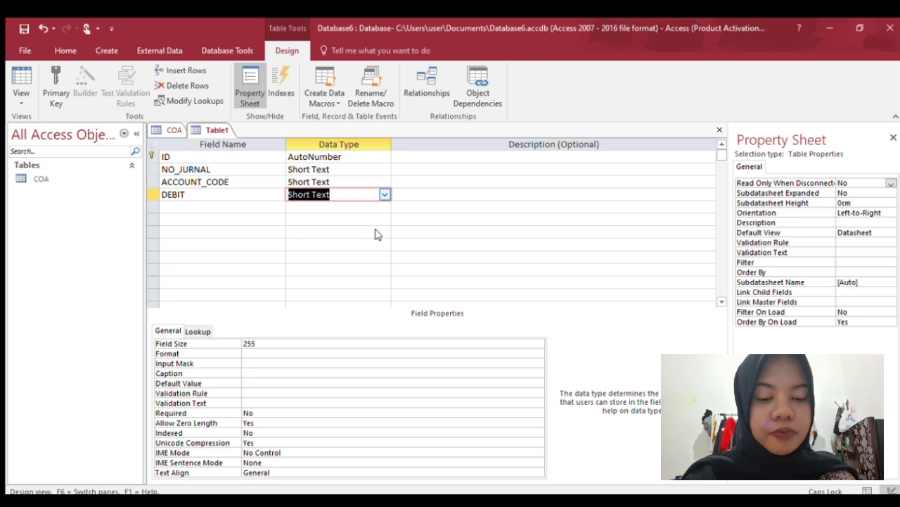
type("Number")
key("Tab")
key("Tab")
Add a CREDIT field of type Number below DEBIT and save the table as JURNAL_D.
type("CR")
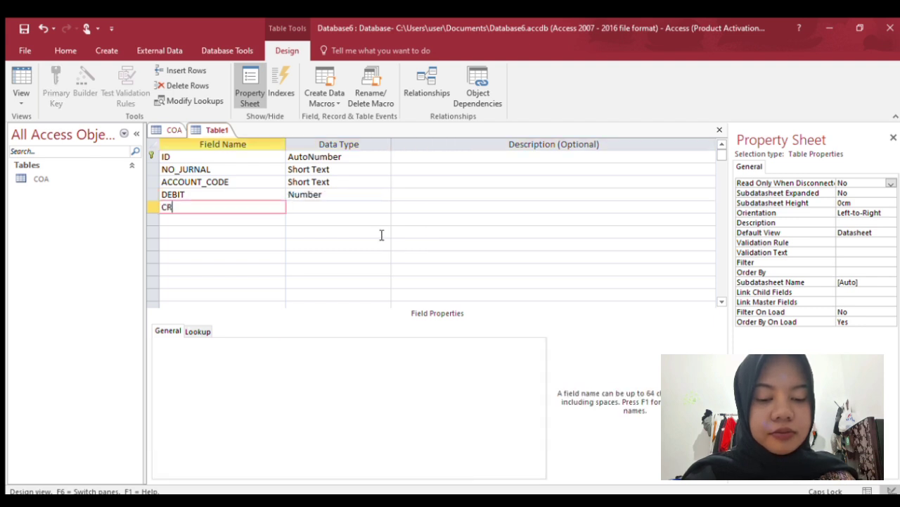
type("EDIT")
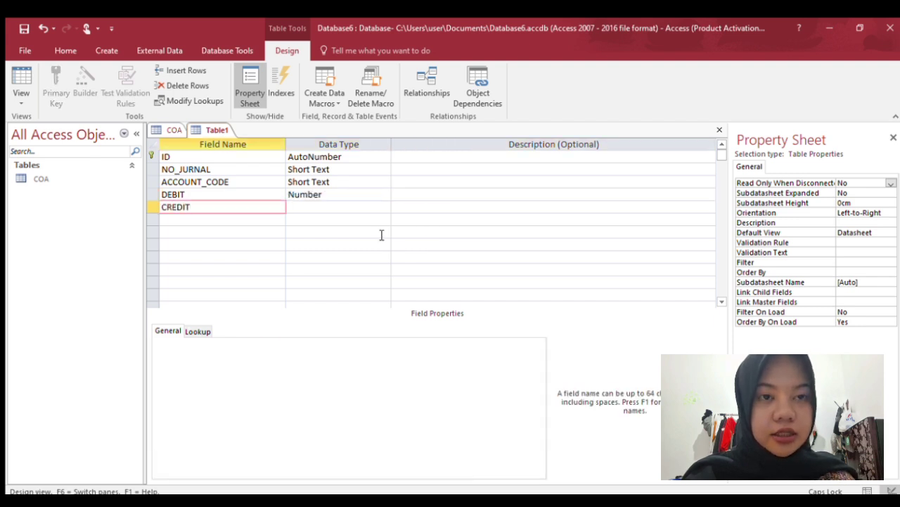
key("Tab")
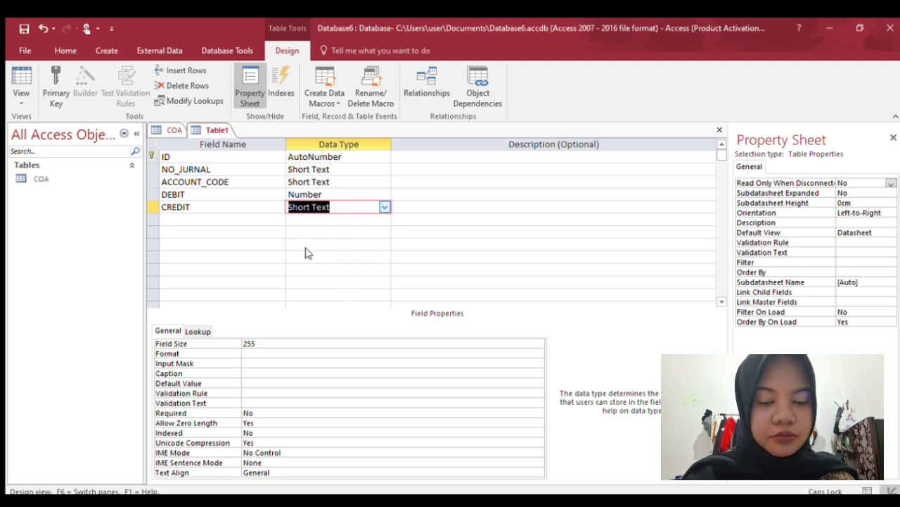
type("n")
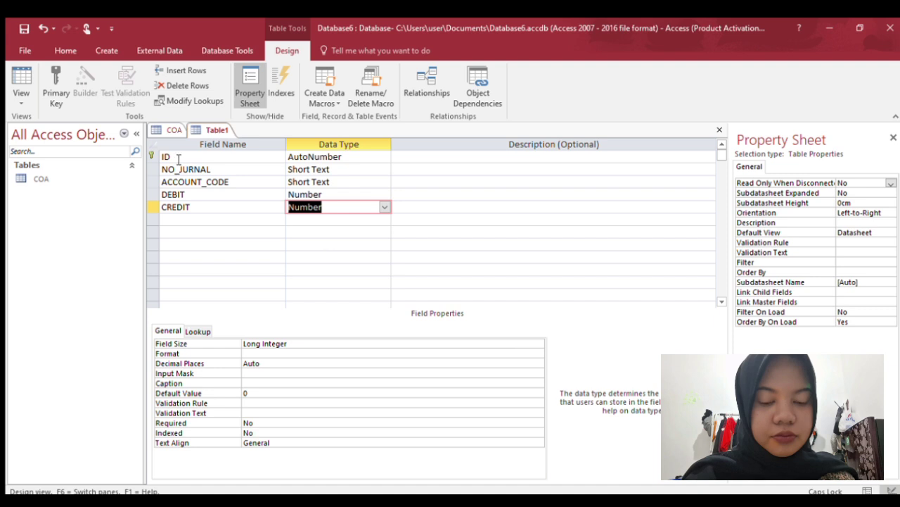
left_click(23, 29)
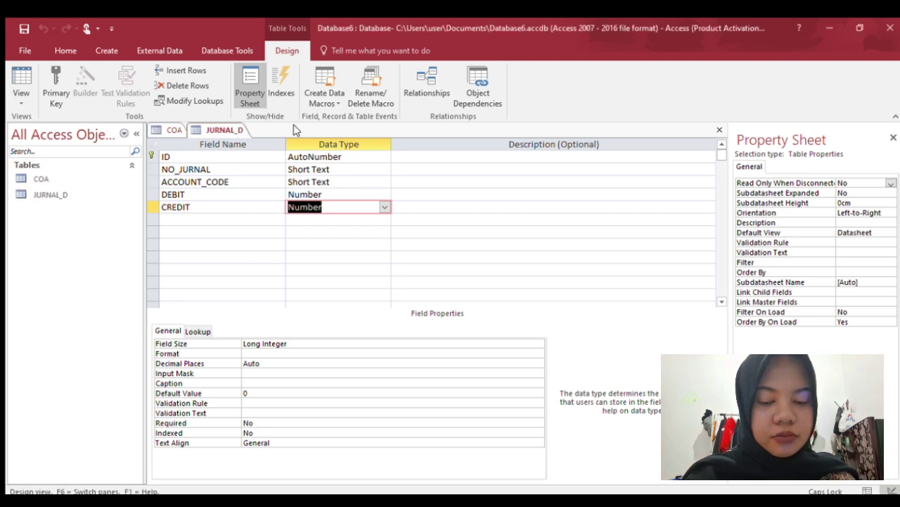
Create another table in Design view with NO_JURNAL as its first field, of type Short Text.
left_click(106, 50)
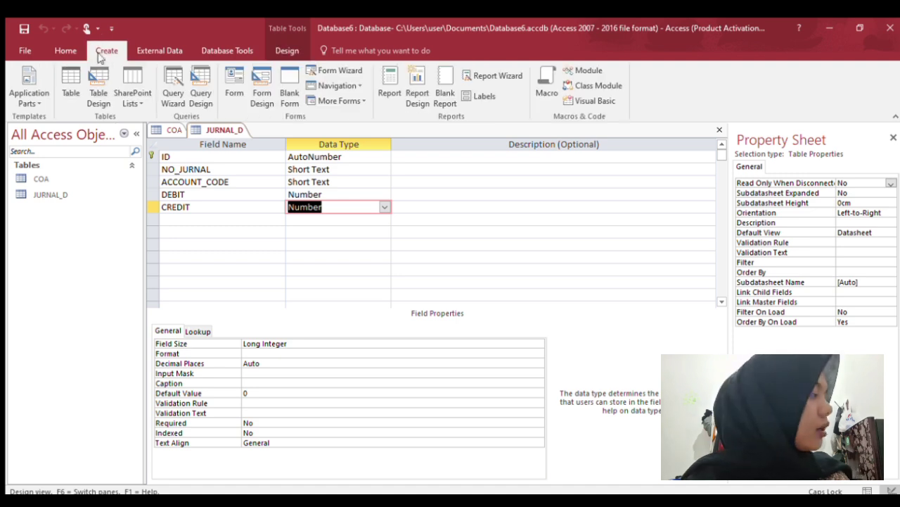
left_click(103, 77)
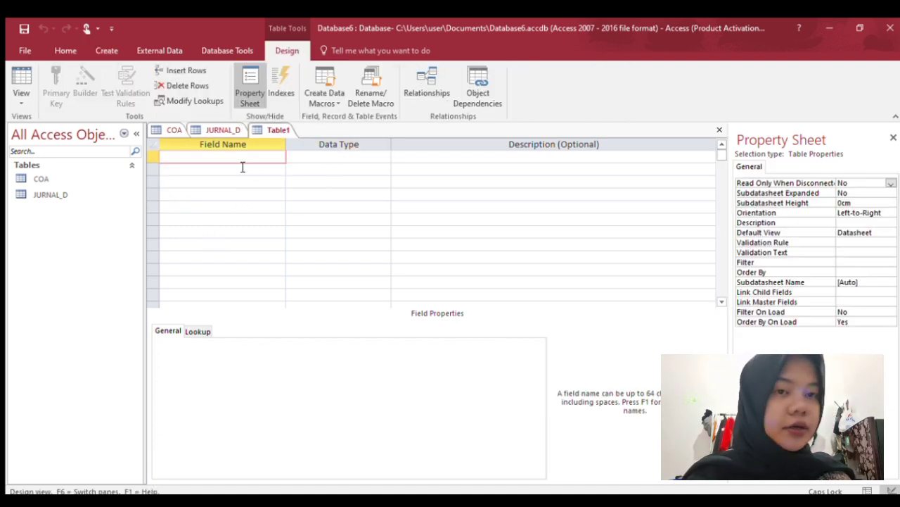
type("NO_")
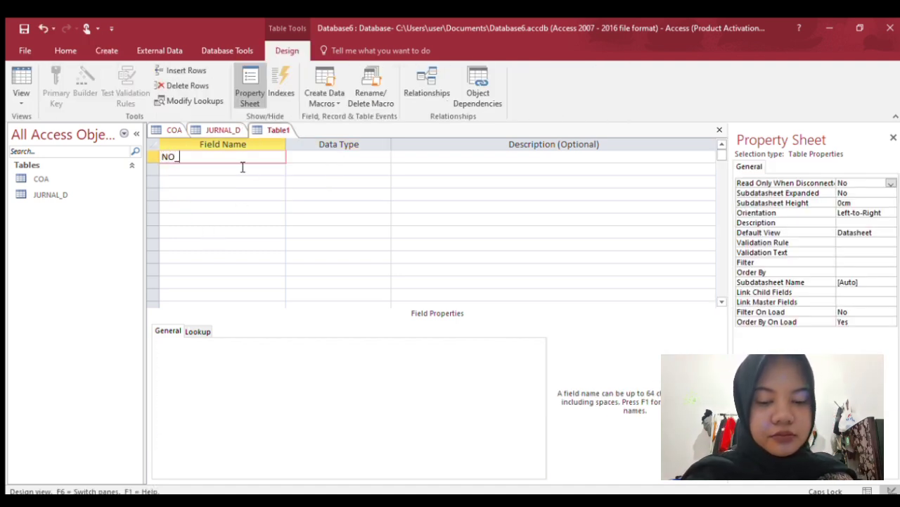
type("JURNAL")
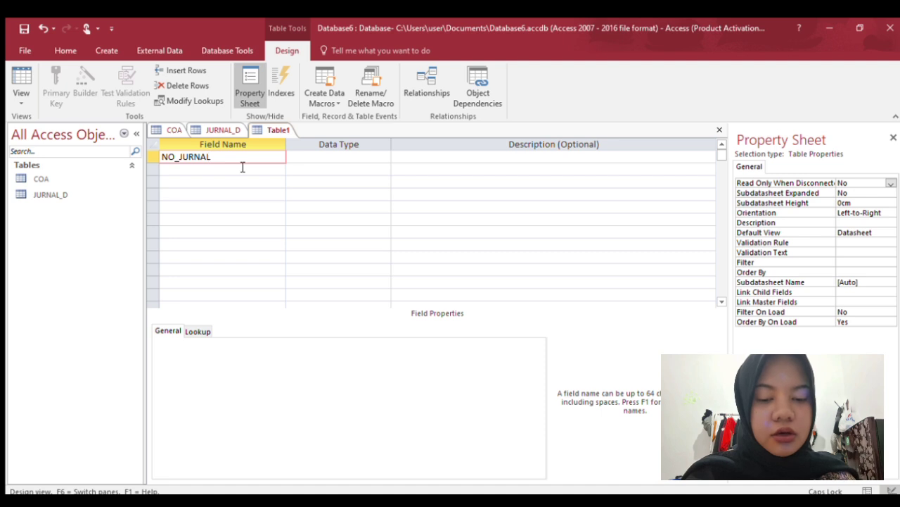
key("Return")
left_click(261, 167)
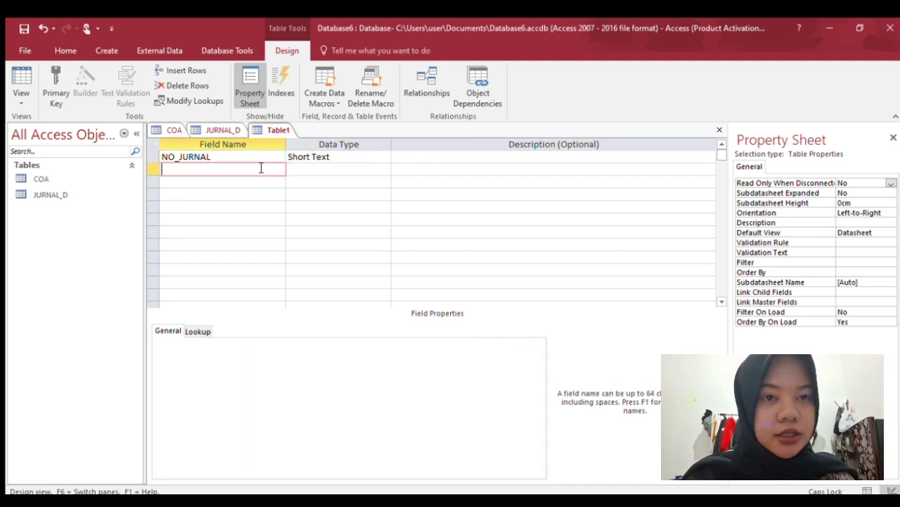
Add a TANGGAL field below NO_JURNAL and set its data type to Date/Time.
type("TA")
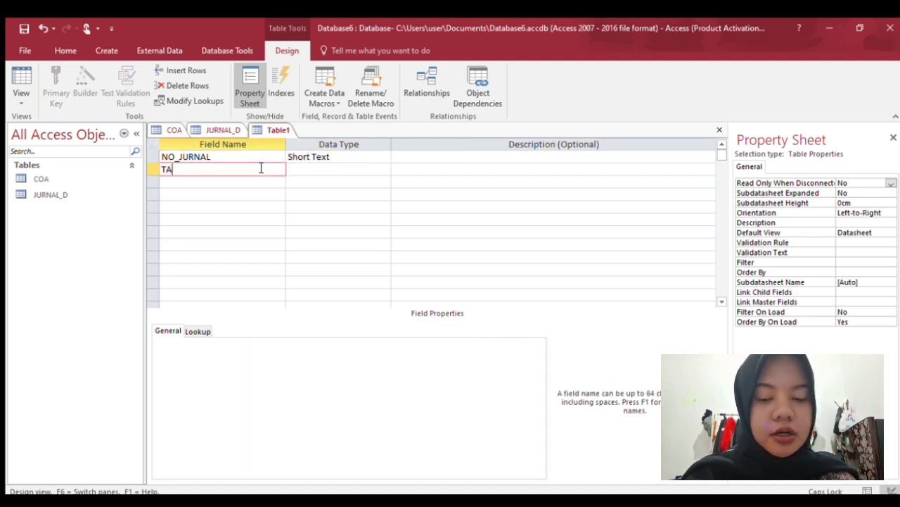
type("NGGAL")
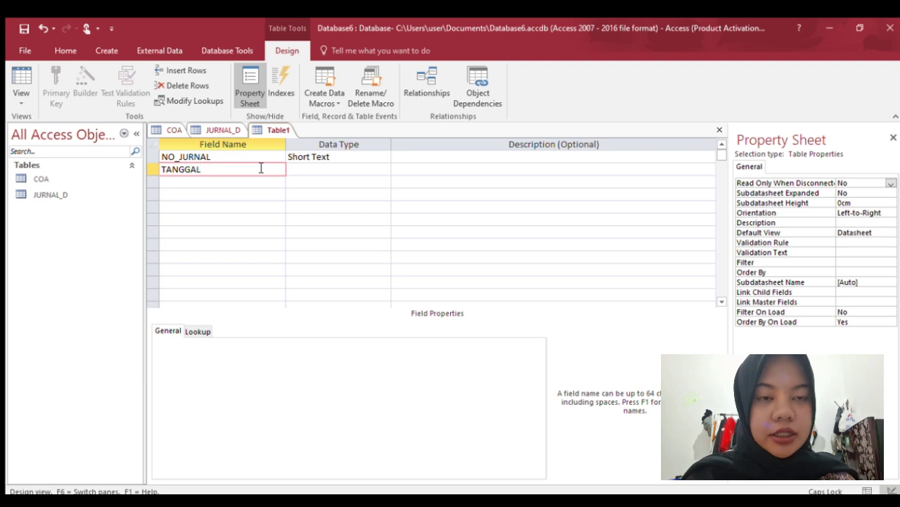
key("Return")
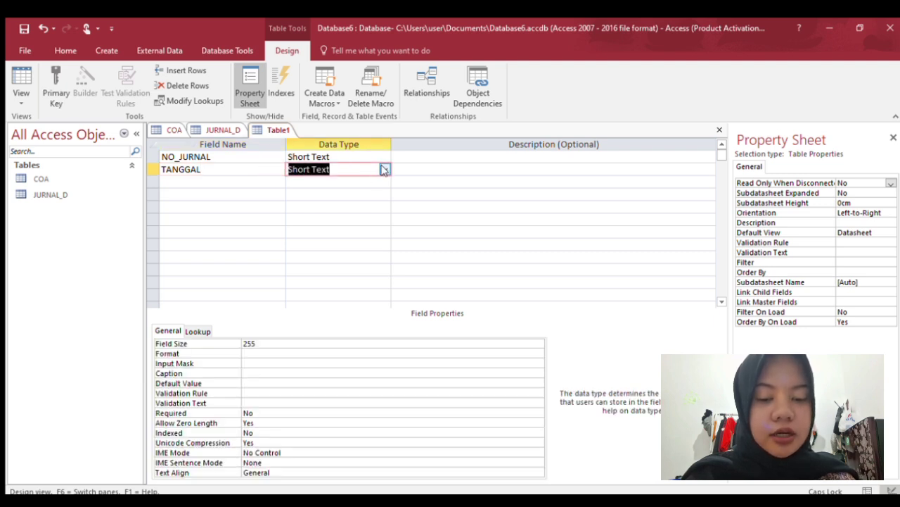
type("d")
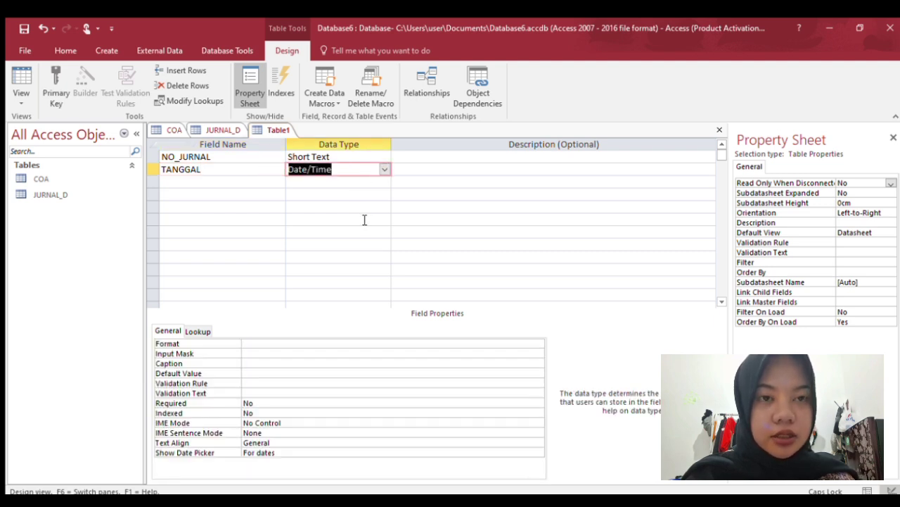
key("Return")
key("Return")
Add a KETERANGAN field of type Short Text below TANGGAL.
type("KETERANGAN")
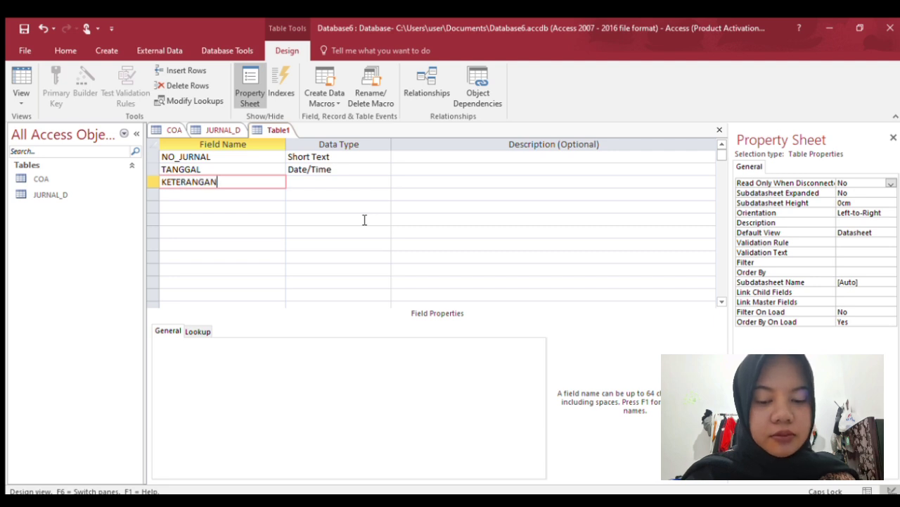
key("Return")
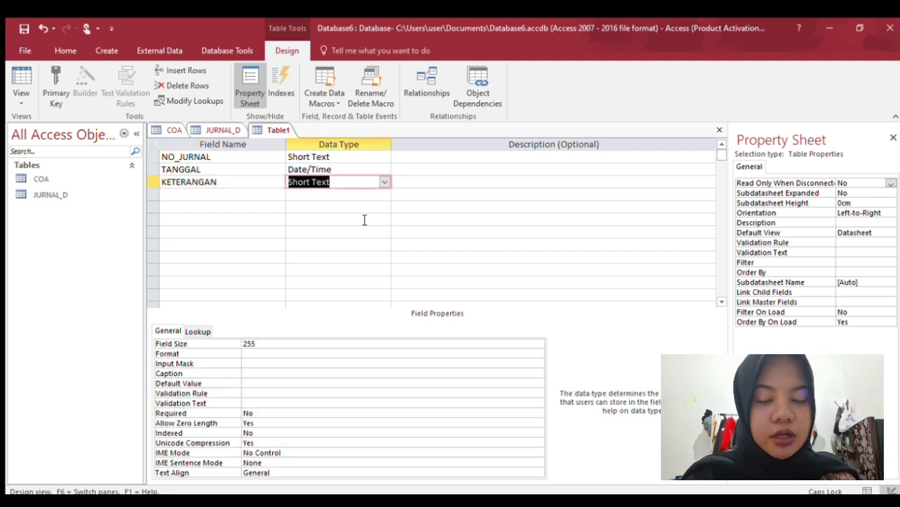
key("Return")
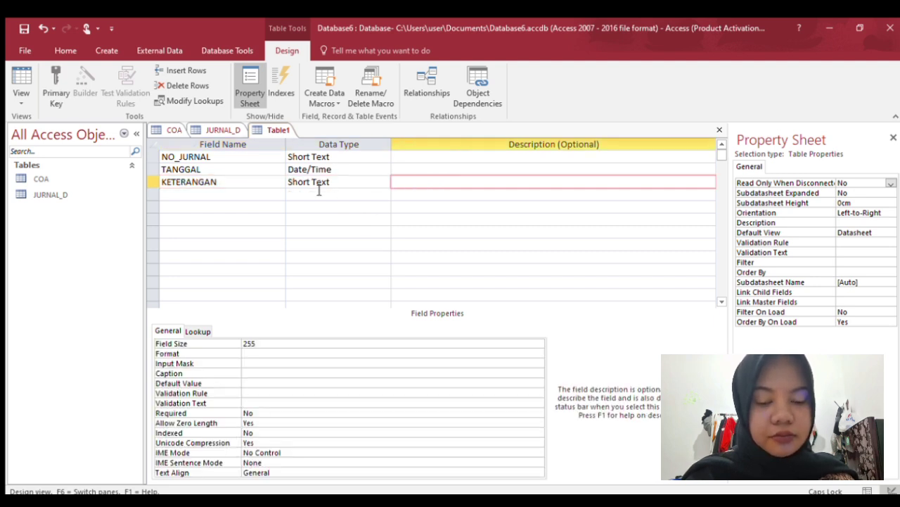
Make NO_JURNAL the primary key and save the table as JURNAL_H.
left_click(280, 161)
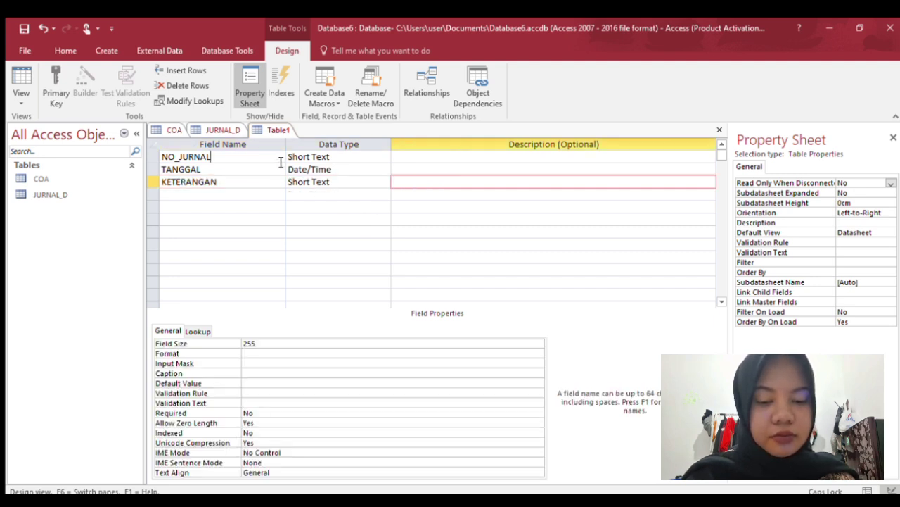
left_click(56, 90)
left_click(17, 31)
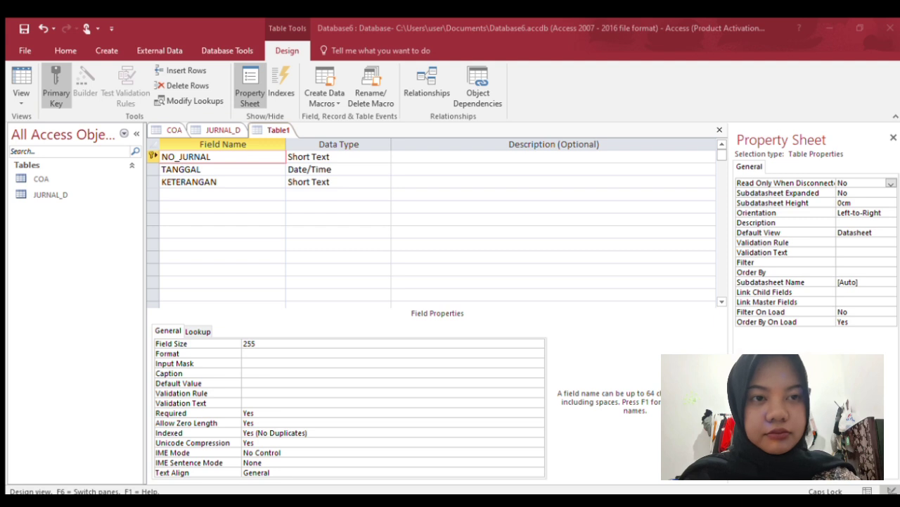
key("Return")
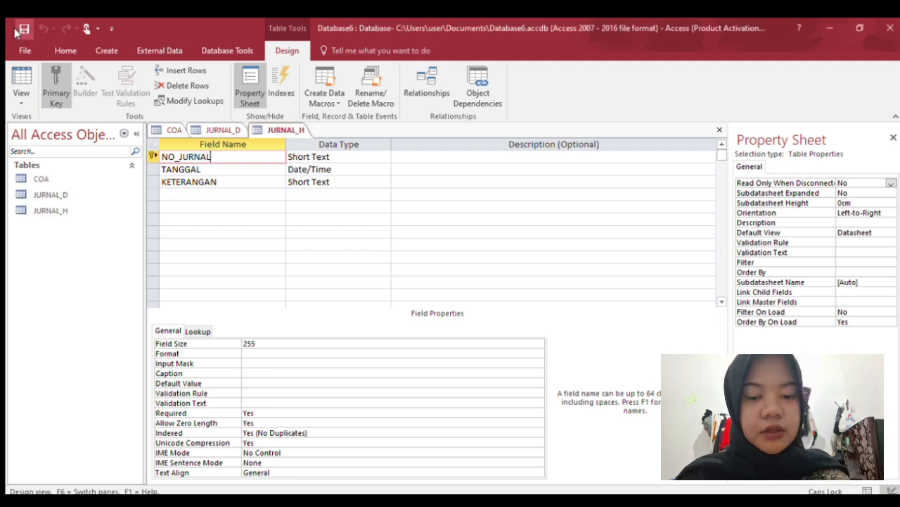
Create another table in Design view with ID as its first field, of type AutoNumber.
left_click(107, 50)
left_click(98, 95)
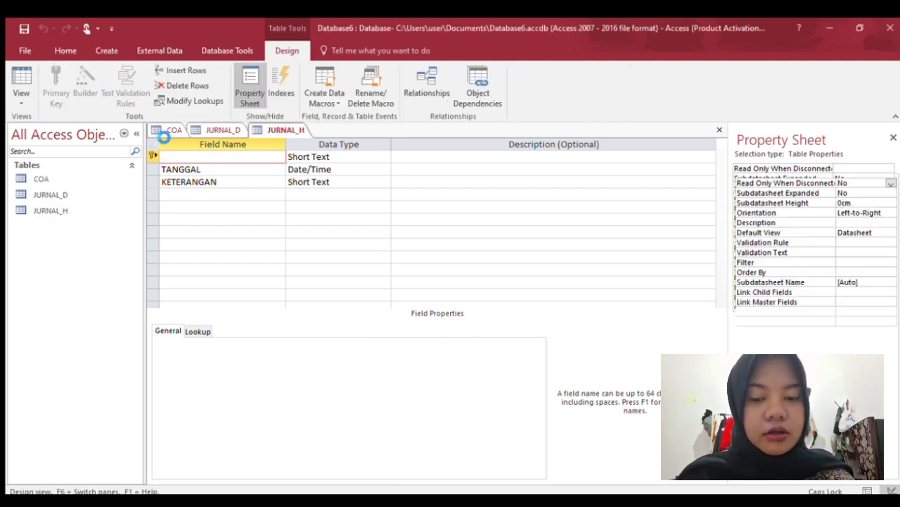
type("ID")
key("Tab")
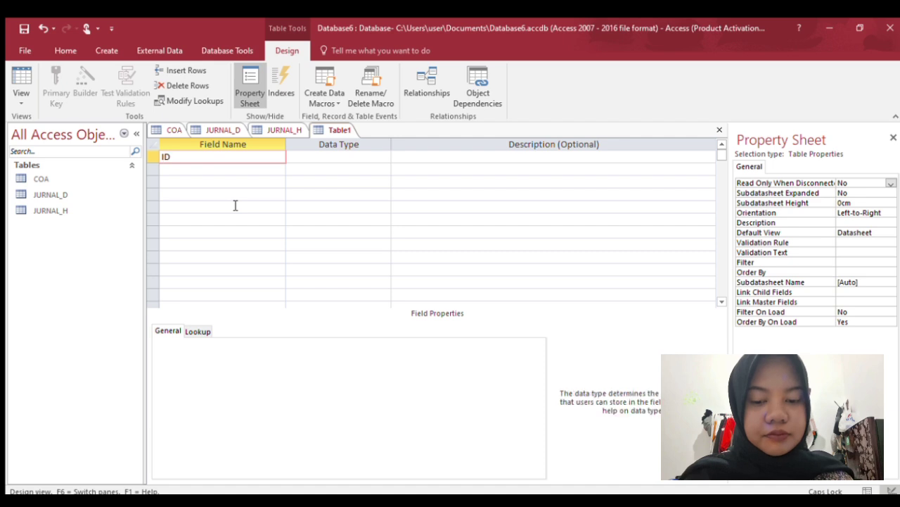
key("Tab")
key("shift+Tab")
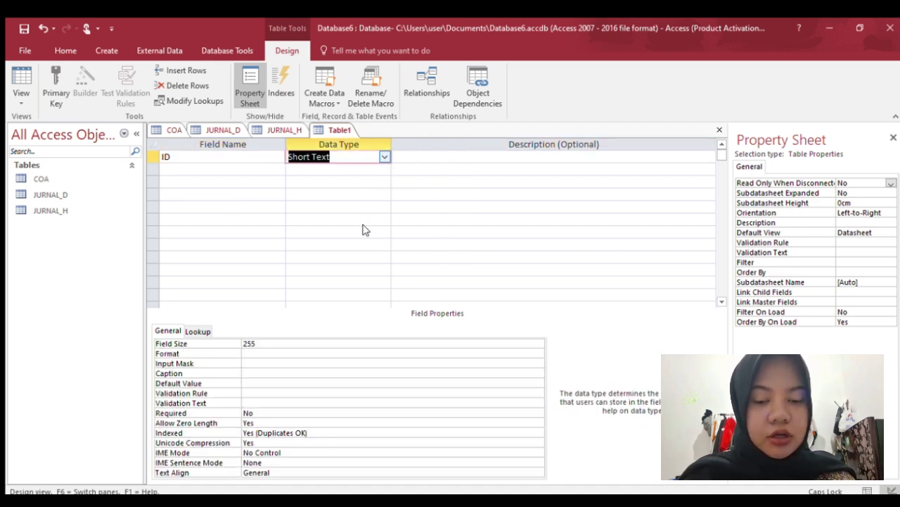
type("a")
key("Tab")
key("Tab")
Add an ACCOUNT_CODE field of type Short Text below ID.
type("ACCOUNT")
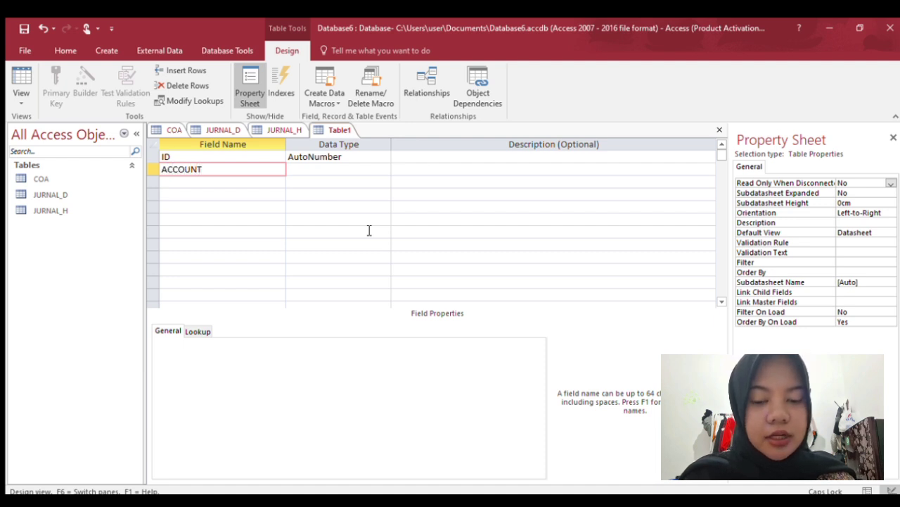
type("_CODE")
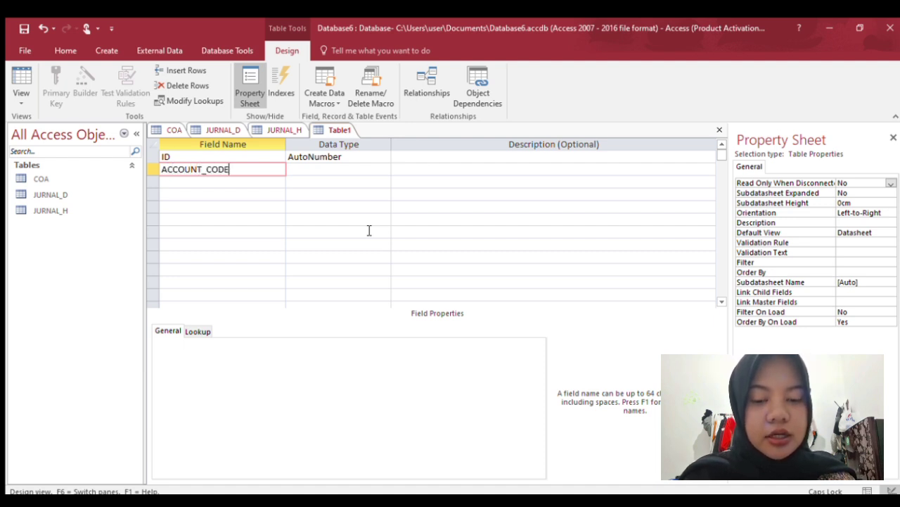
key("Tab")
key("Tab")
key("Tab")
Add an ACCOUNT_NAME field of type Short Text below ACCOUNT_CODE.
type("AC")
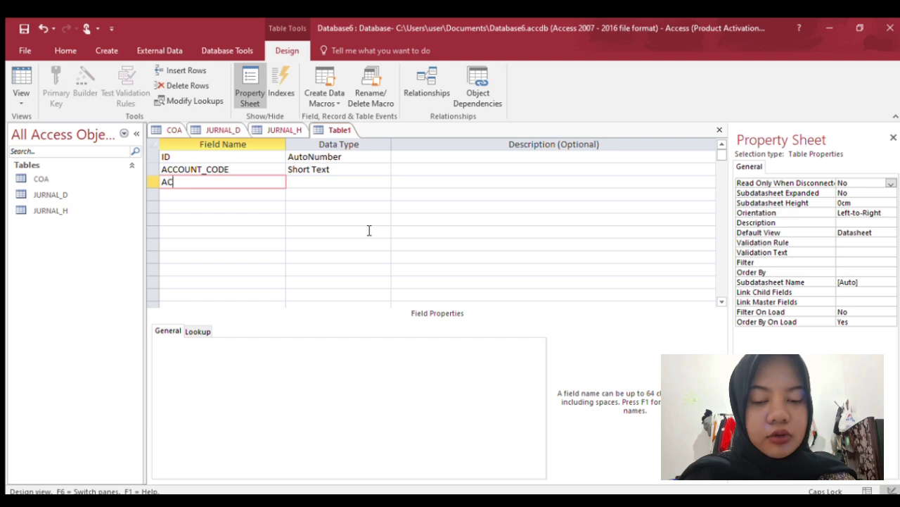
type("COUNT_NAME")
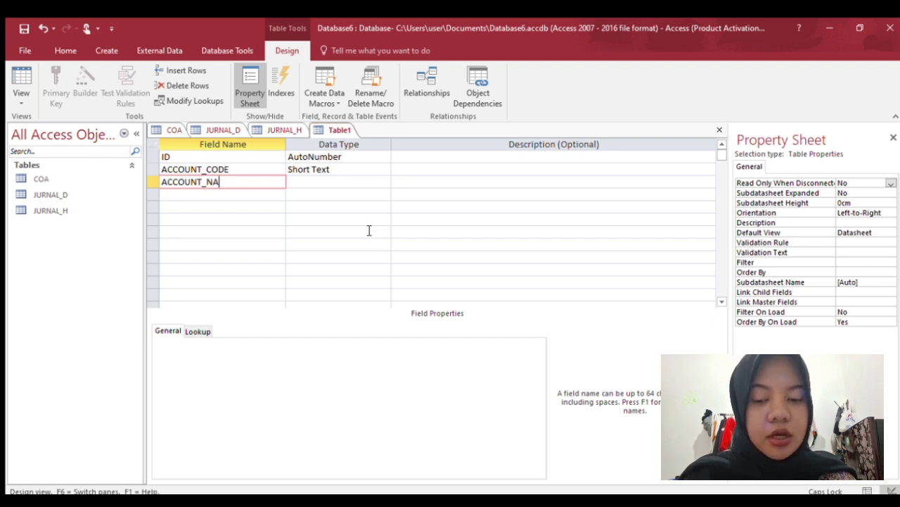
key("Tab")
key("Tab")
key("Tab")
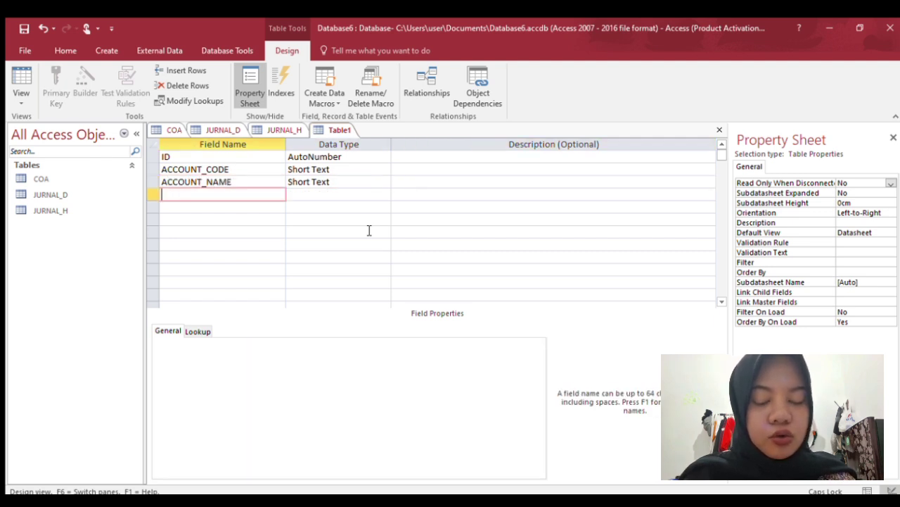
Add a DEBIT field below ACCOUNT_NAME and set its data type to Number.
type("DEBIT")
key("Tab")
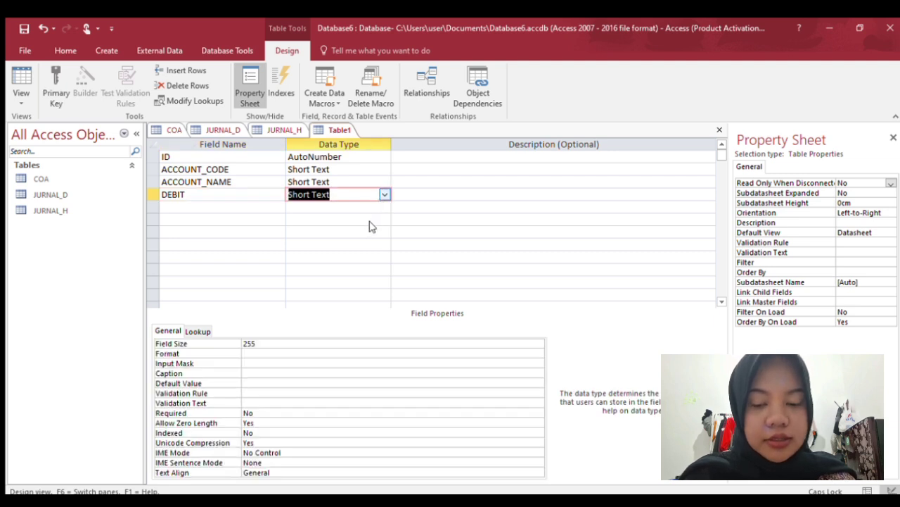
type("l")
key("Tab")
key("Tab")
key("Tab")
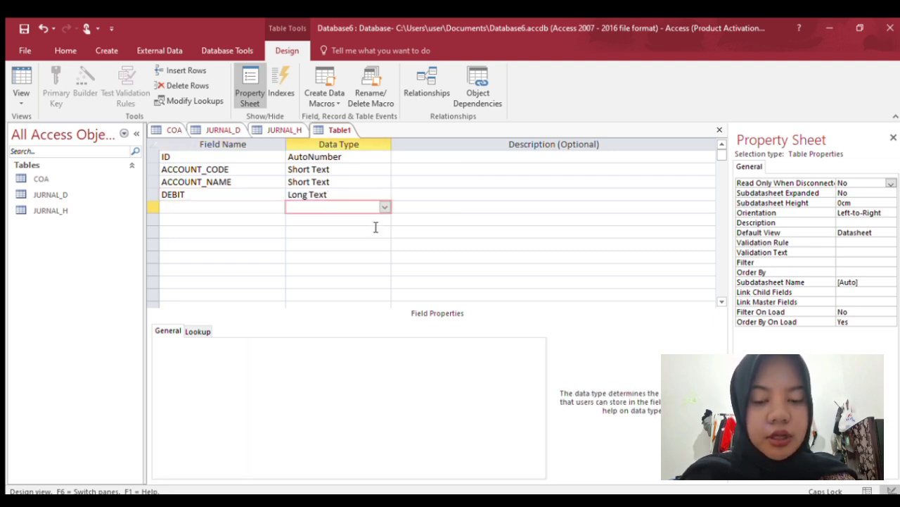
key("shift+Tab")
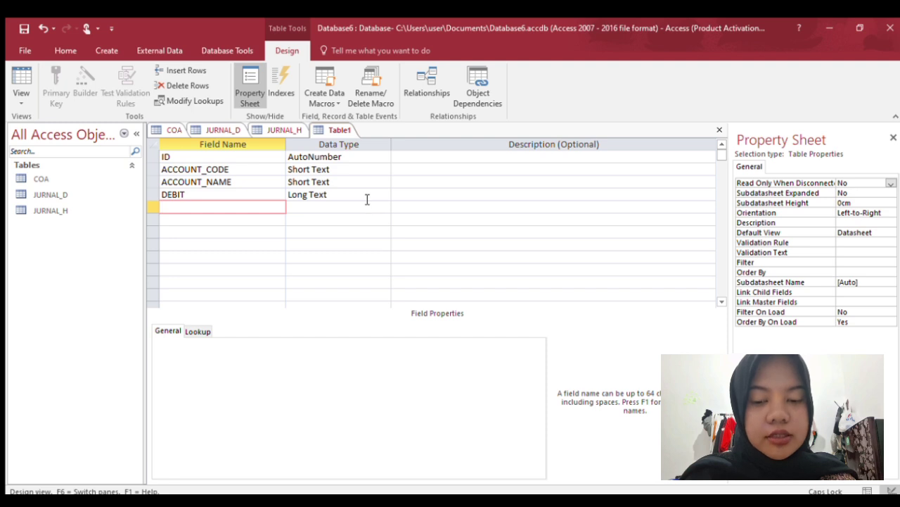
left_click(380, 195)
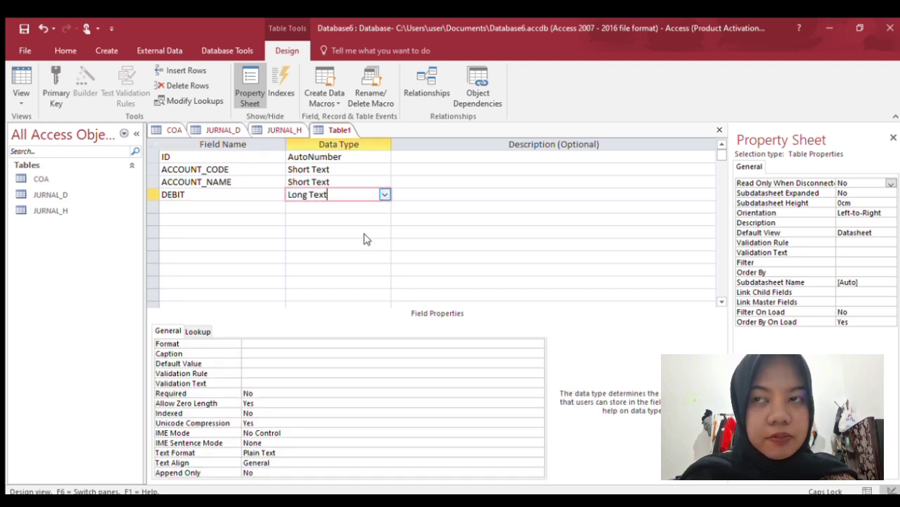
type("n")
key("Tab")
key("Tab")
Add a CREDIT field of type Number below DEBIT and save the table as TMP_JURNAL_D.
type("C")
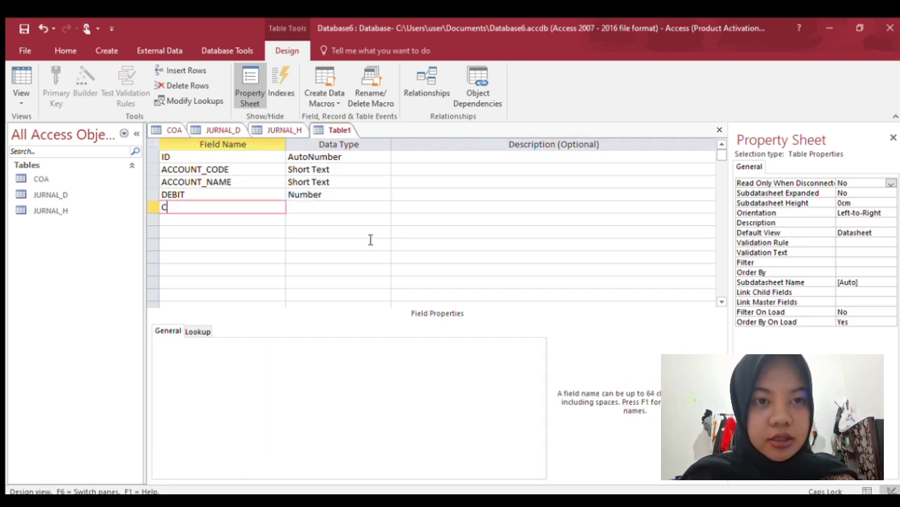
type("REDIT")
key("Tab")
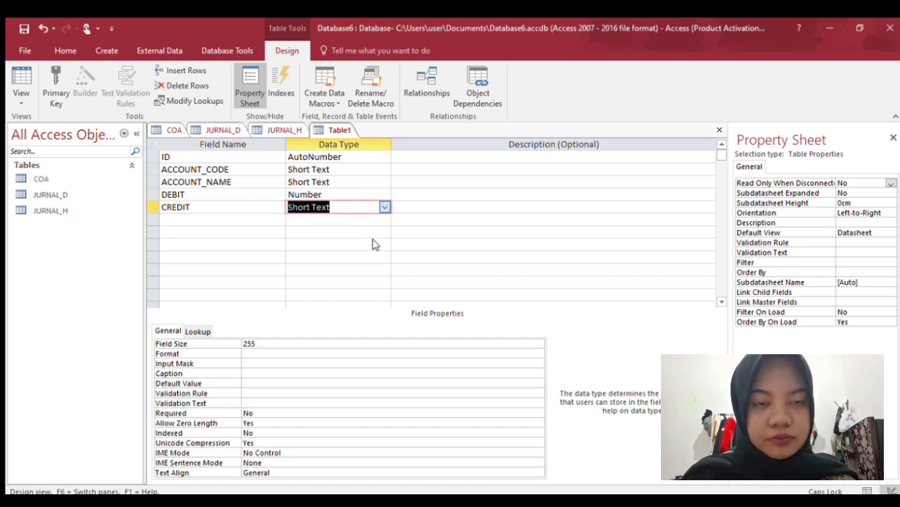
type("n")
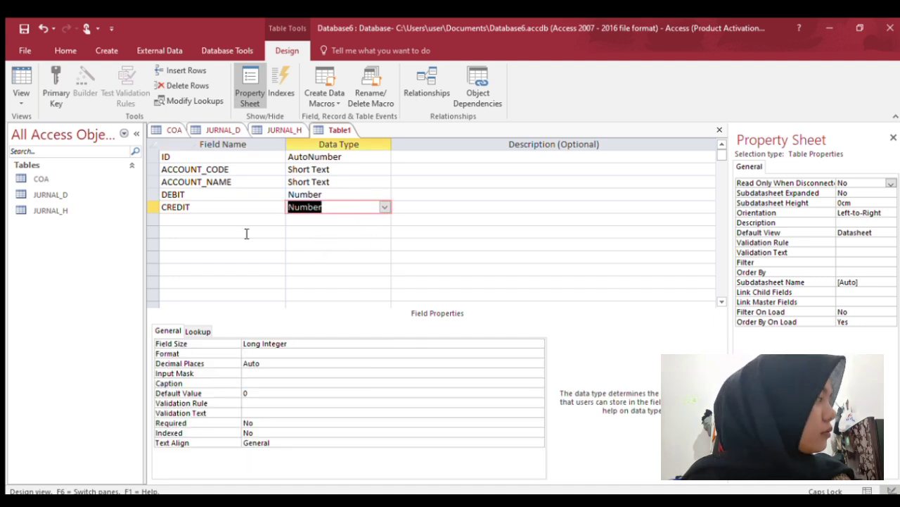
left_click(19, 28)
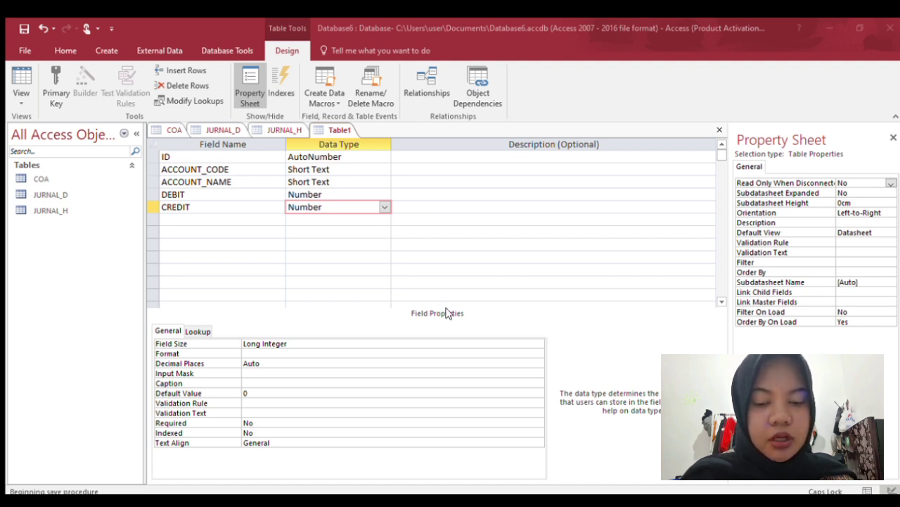
Open the COA table in Datasheet view and paste the copied account records into its account code, account name and REPORT columns.
double_click(61, 178)
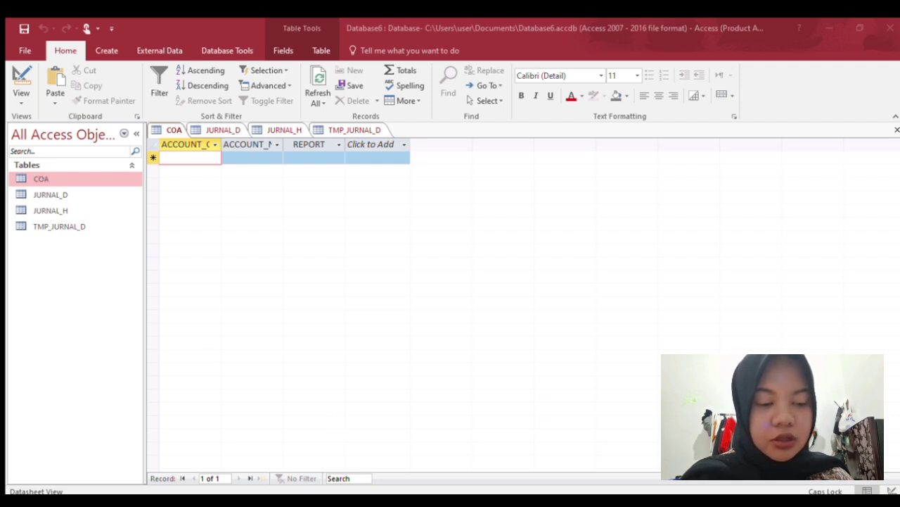
left_click(510, 463)
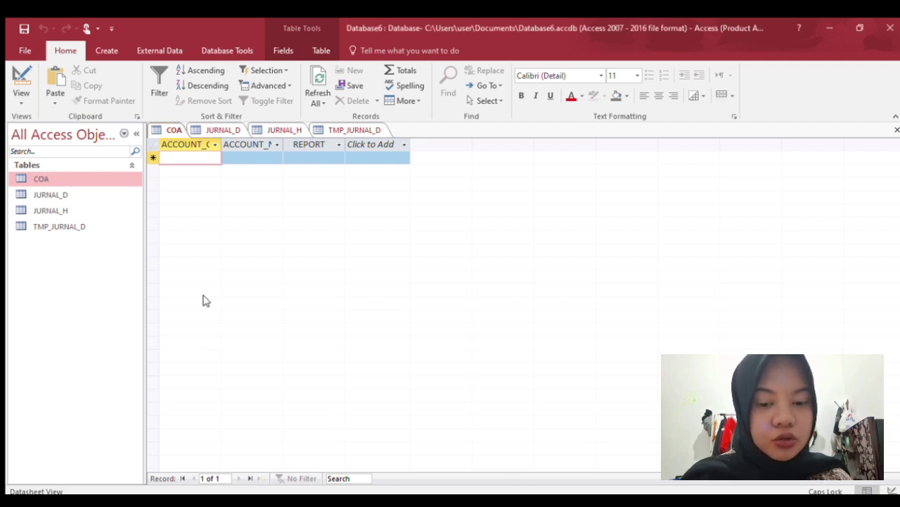
key("shift+Right")
key("shift+Right")
key("ctrl+v")
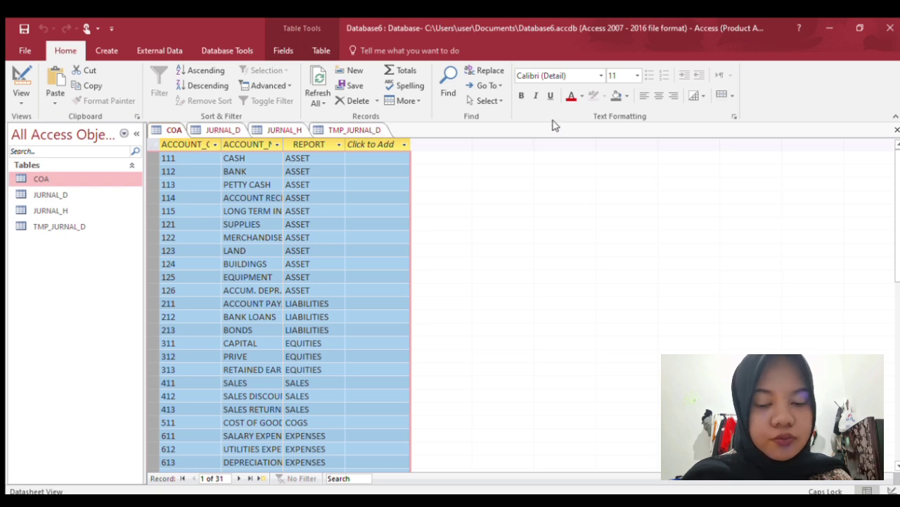
Close the open COA, TMP_JURNAL_D, JURNAL_H and JURNAL_D tables.
left_click(894, 129)
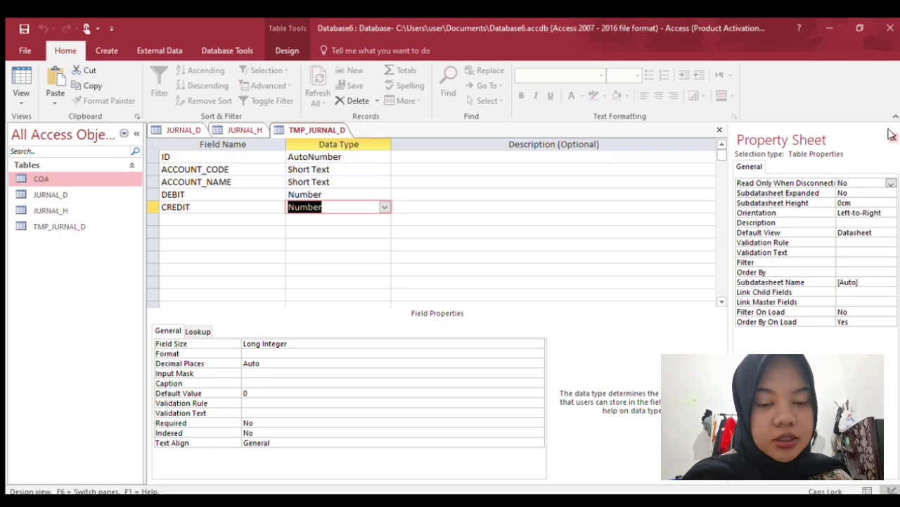
left_click(719, 128)
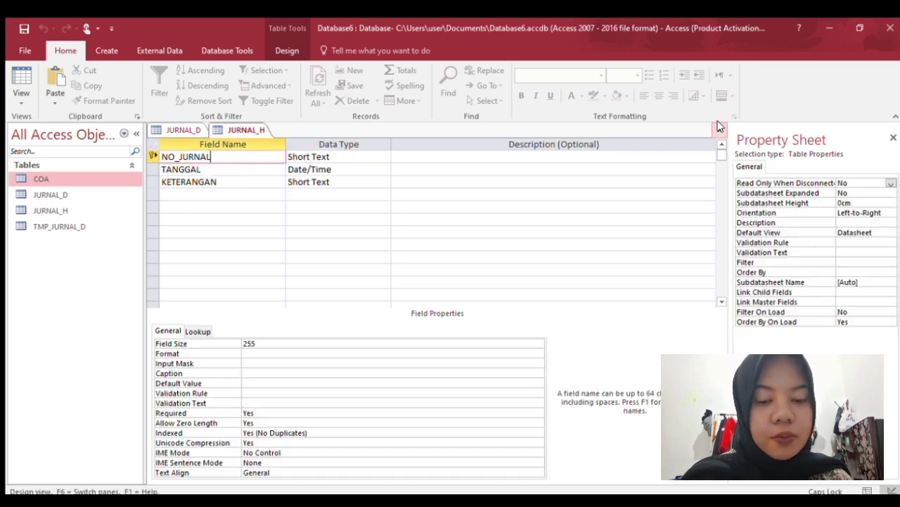
left_click(719, 127)
left_click(719, 127)
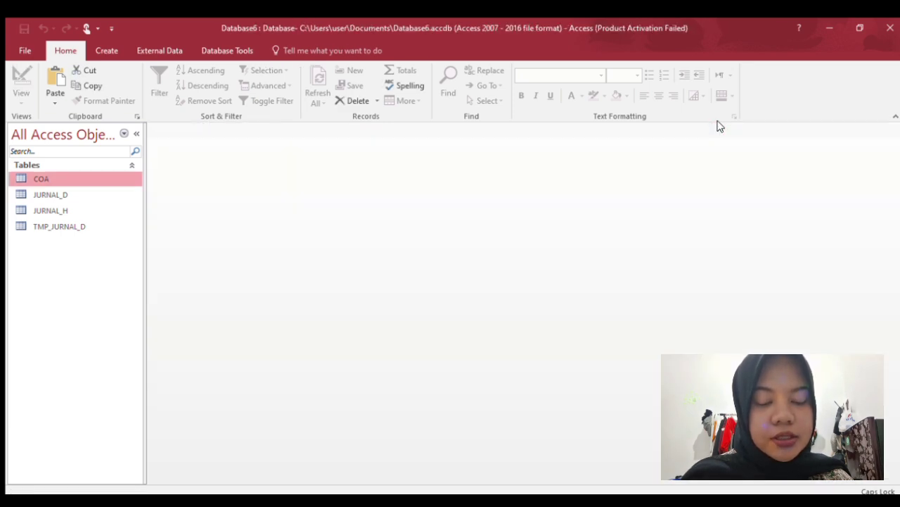
Create a blank form in Design view and add the Form Header/Footer sections to it.
left_click(118, 51)
left_click(261, 91)
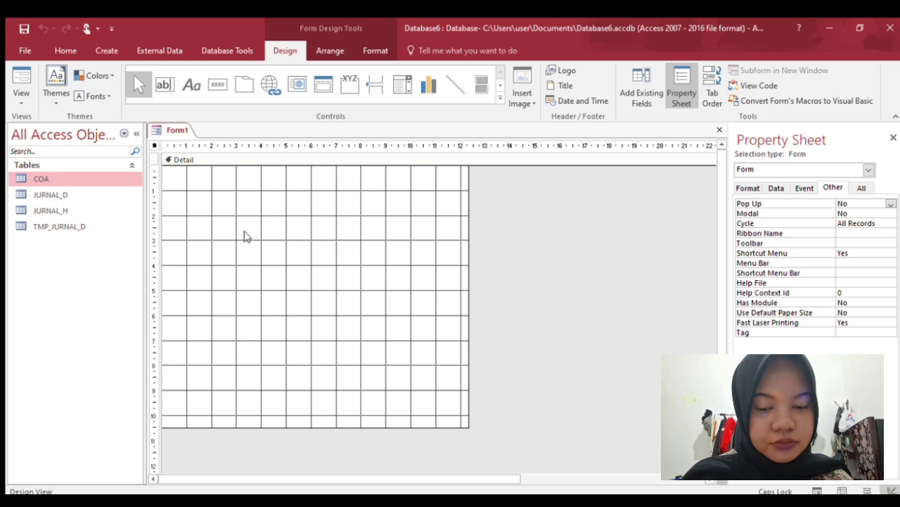
left_click(245, 236)
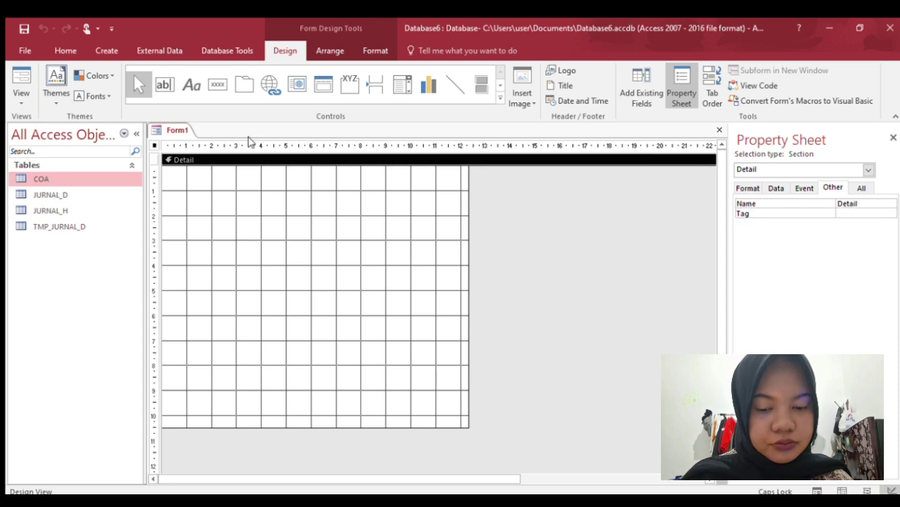
left_click(211, 372)
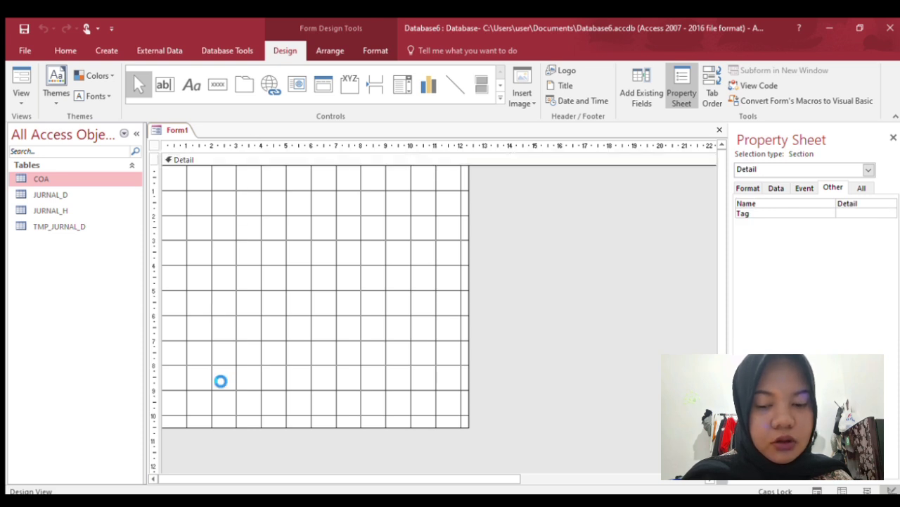
Add a label about 5 cm wide to the middle of the form header with the text FORM DATA AKUN.
left_click(186, 85)
left_click_drag(252, 177, 366, 193)
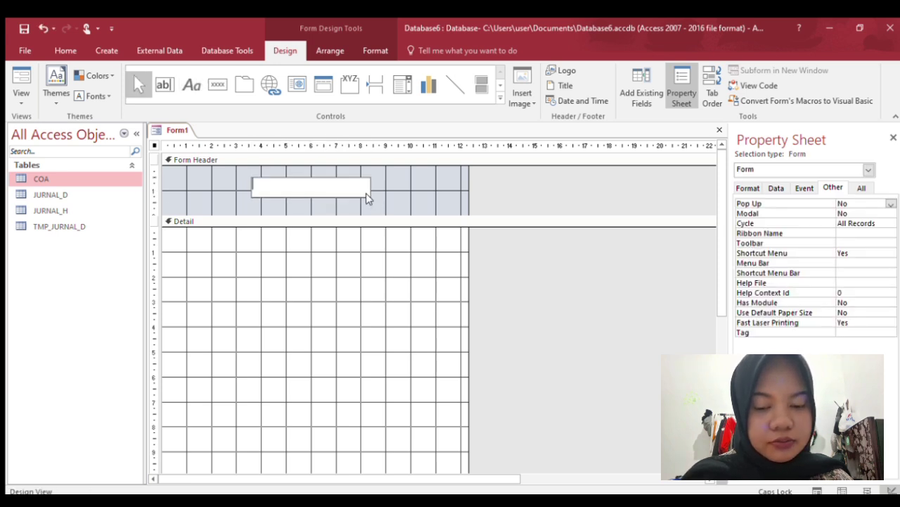
type("FORM ")
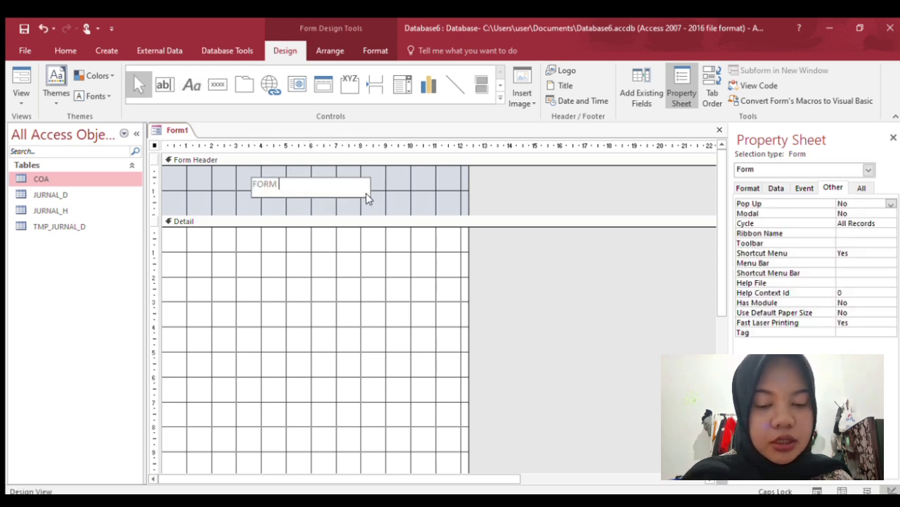
type("DATA AKUN")
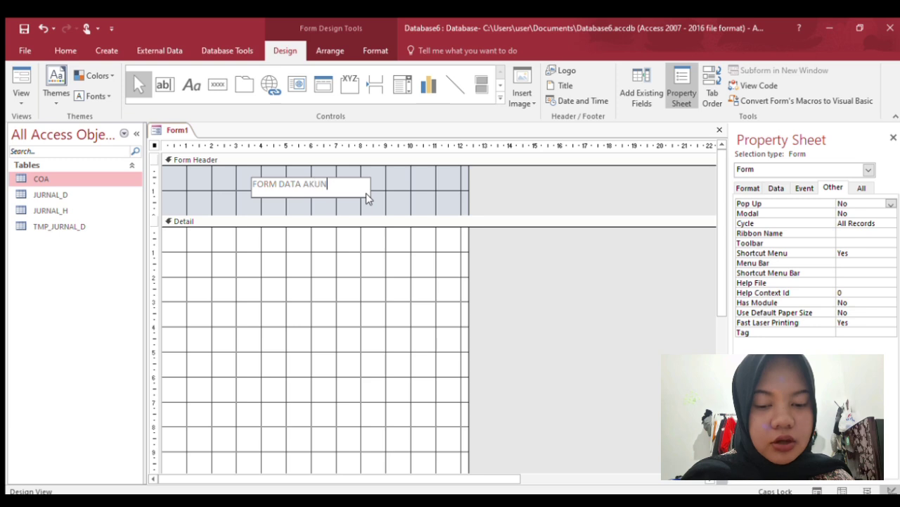
key("Return")
left_click(338, 187)
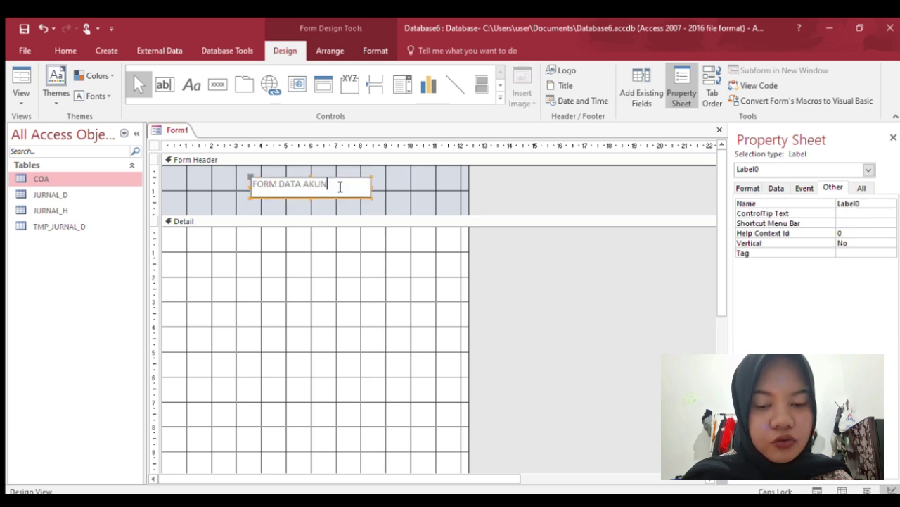
Format the FORM DATA AKUN header label with font size 18 and a red font colour.
left_click_drag(338, 186, 252, 184)
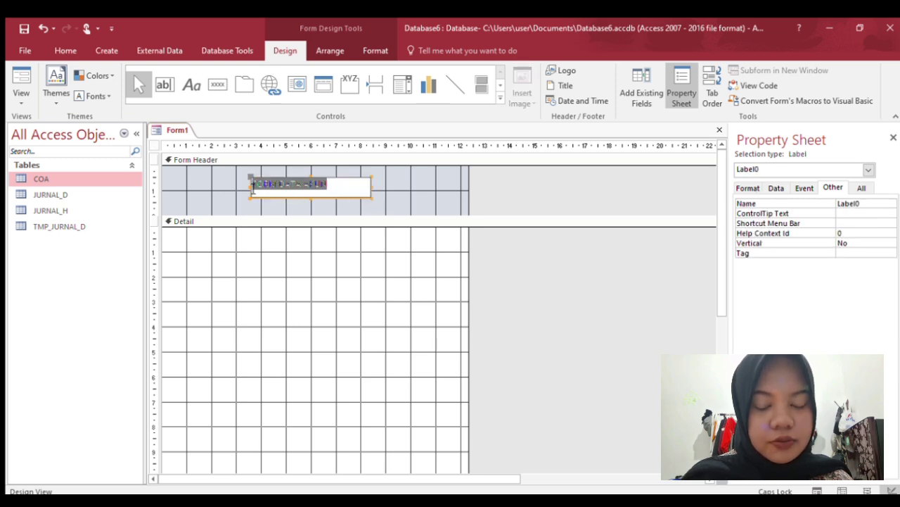
left_click(372, 50)
left_click(200, 75)
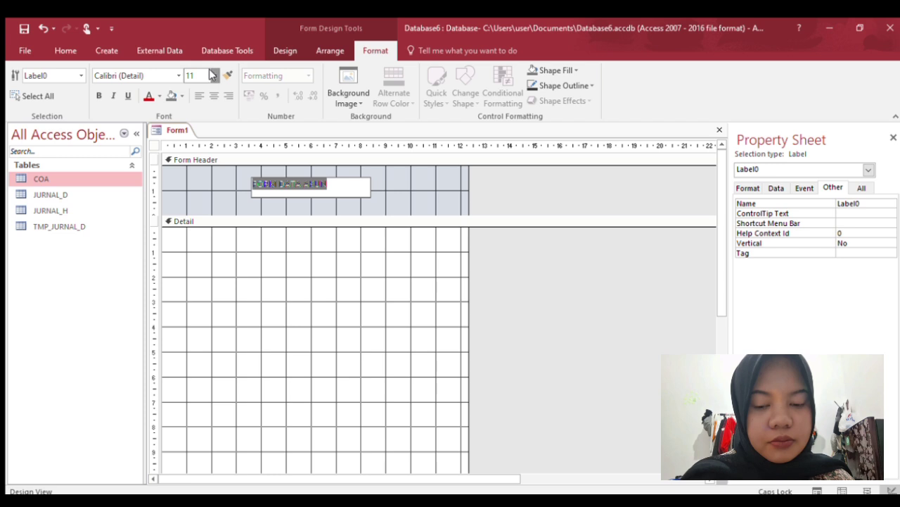
type("18")
key("Return")
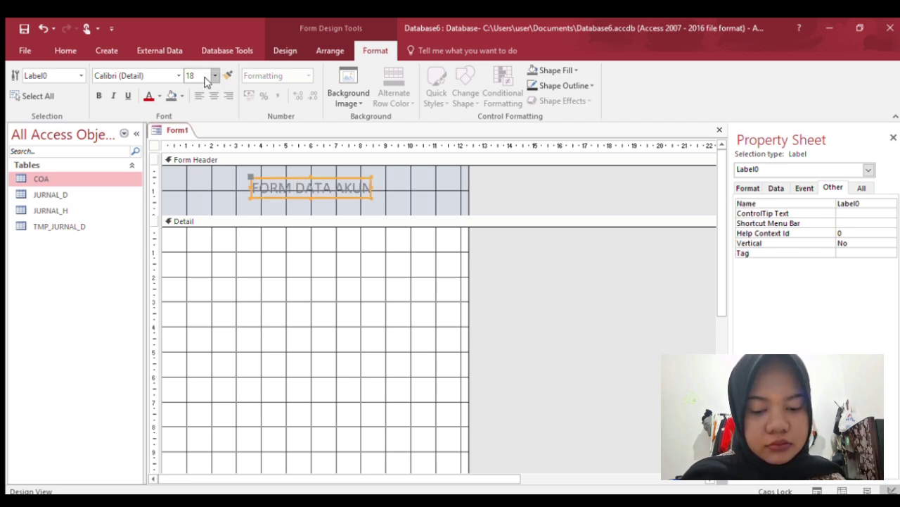
left_click(144, 97)
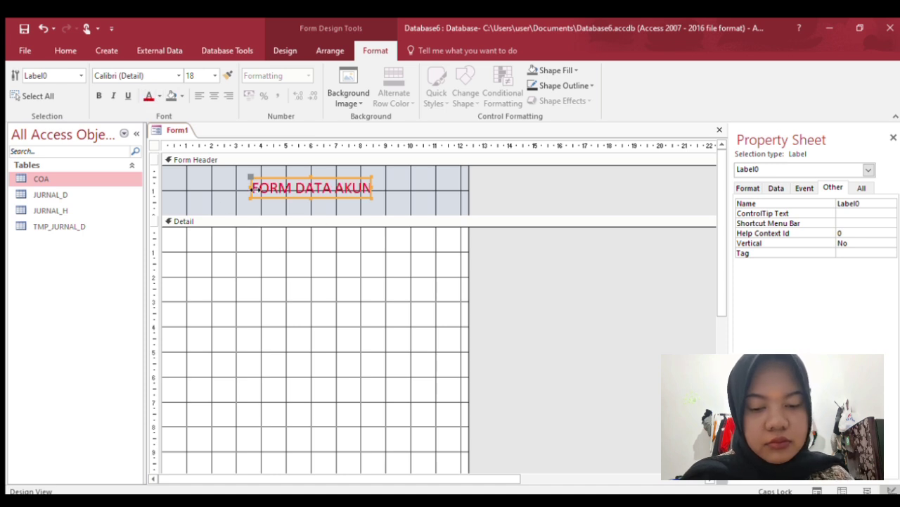
Widen the header label to about 6 cm by extending its left edge, and centre its text.
left_click_drag(251, 188, 218, 188)
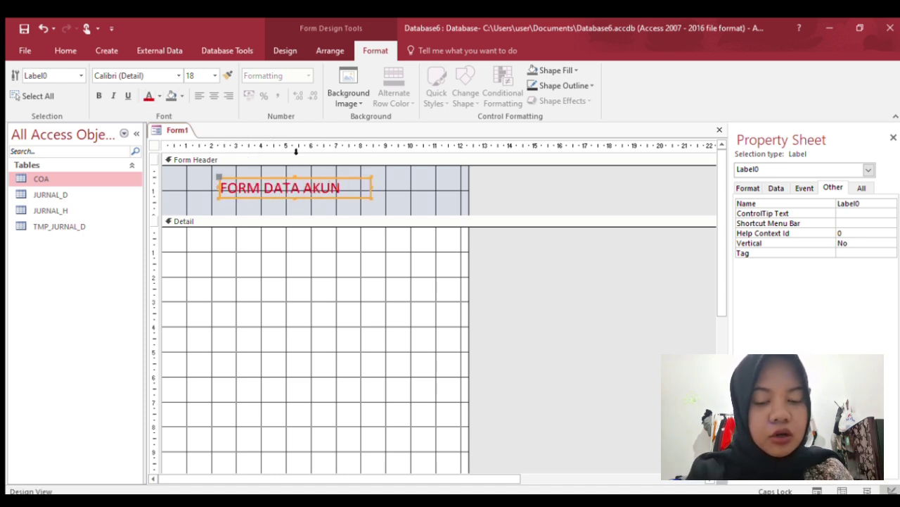
left_click(213, 95)
left_click(296, 290)
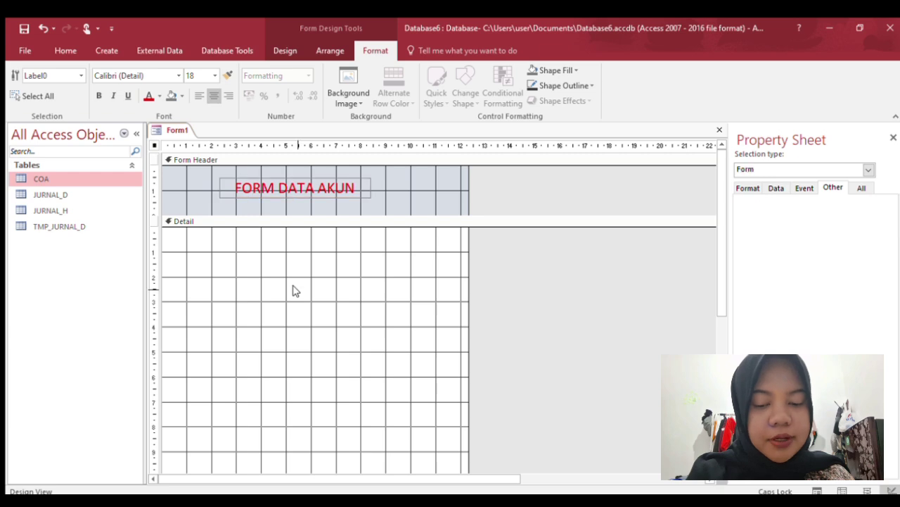
Add a text box near the top of the Detail section and paste two copies of it below.
left_click(287, 49)
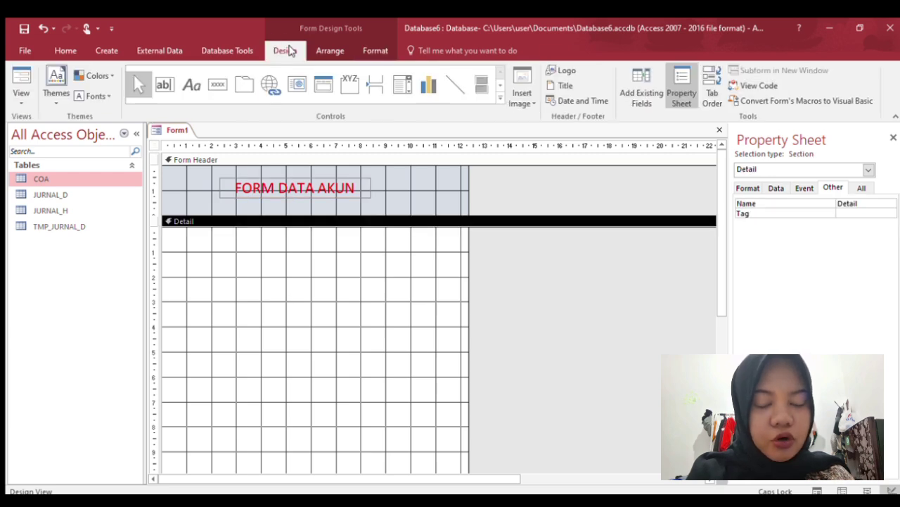
left_click(163, 84)
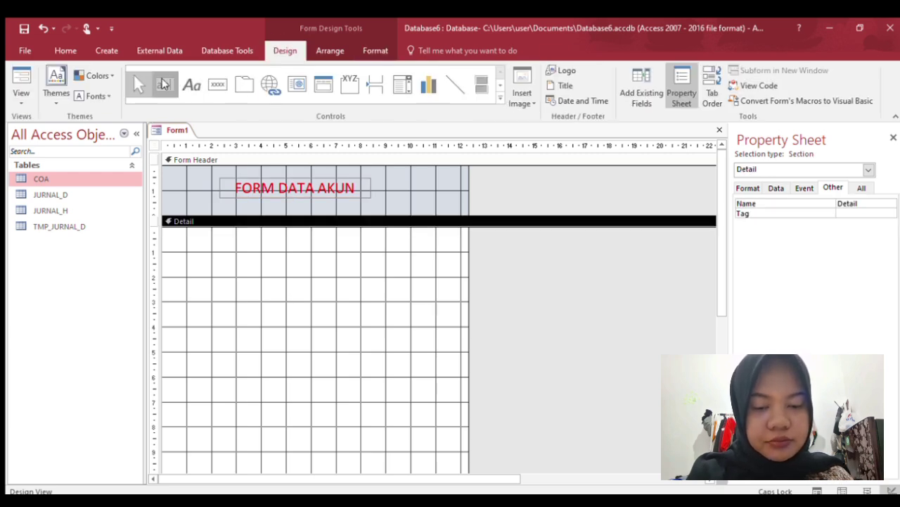
left_click(285, 245)
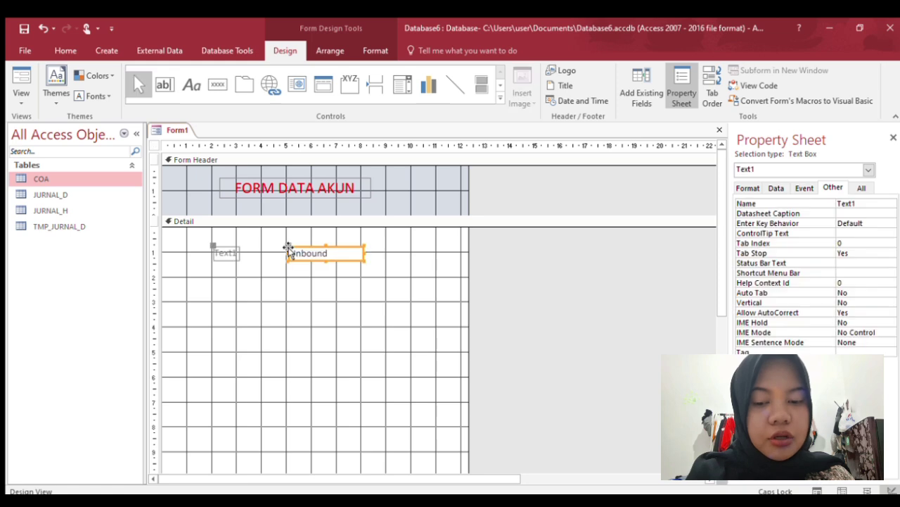
key("ctrl+c")
key("ctrl+v")
key("ctrl+v")
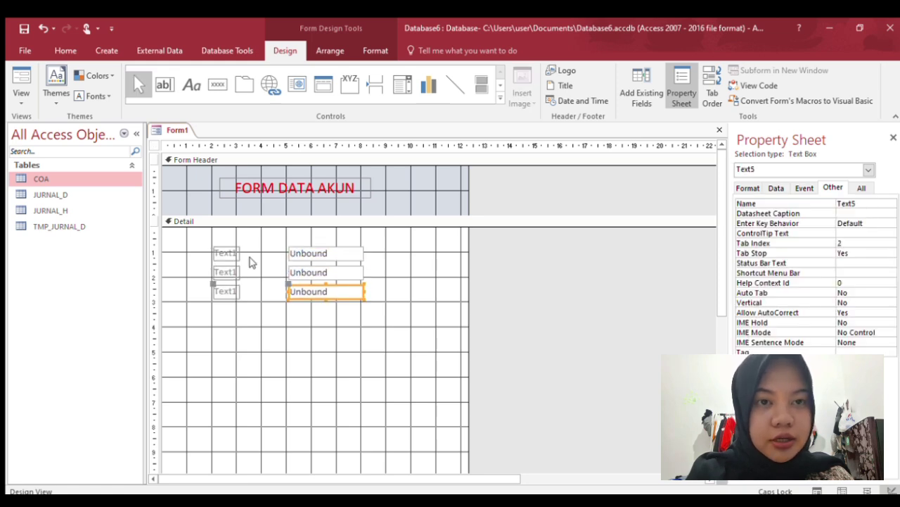
Change the caption of the first text box's label to ACCOUNT_CODE.
left_click(227, 252)
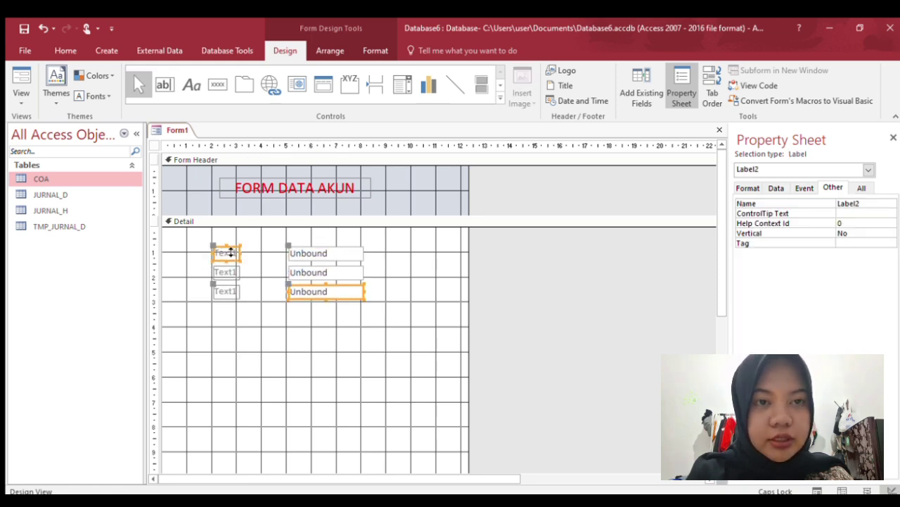
double_click(229, 253)
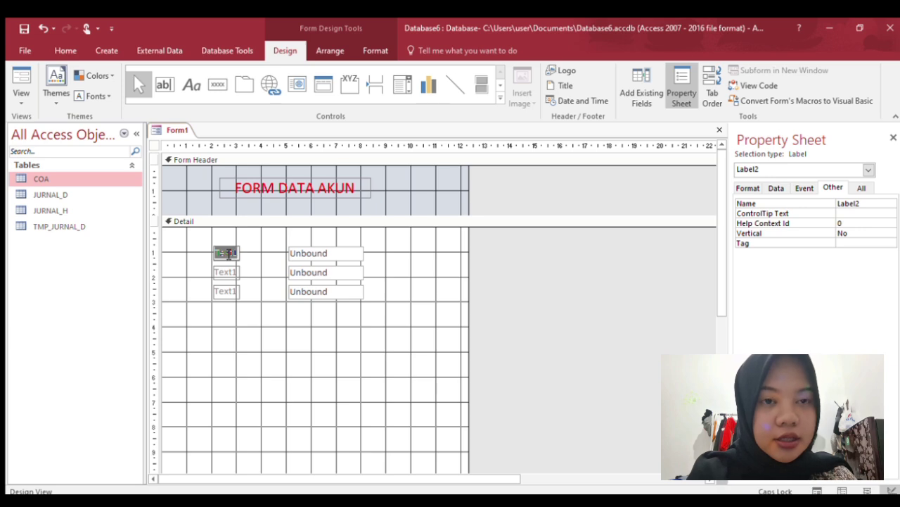
type("ACCOUN")
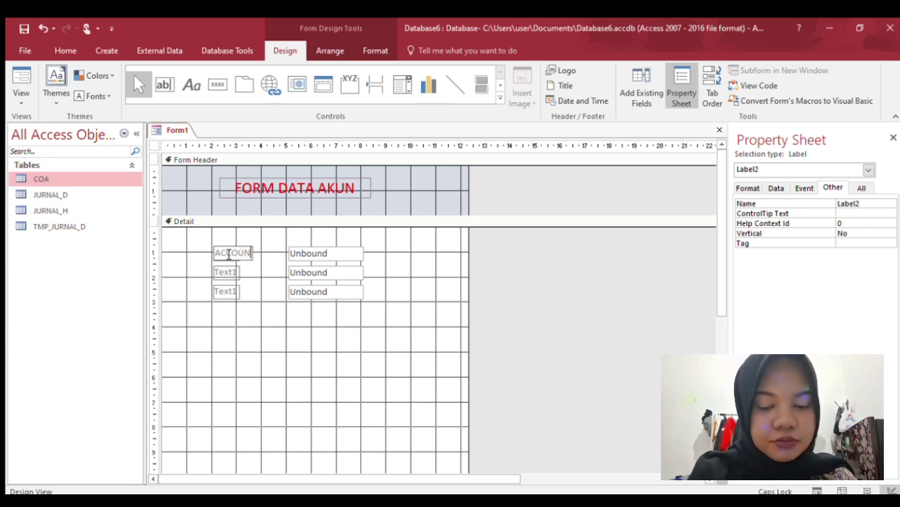
type("T_C")
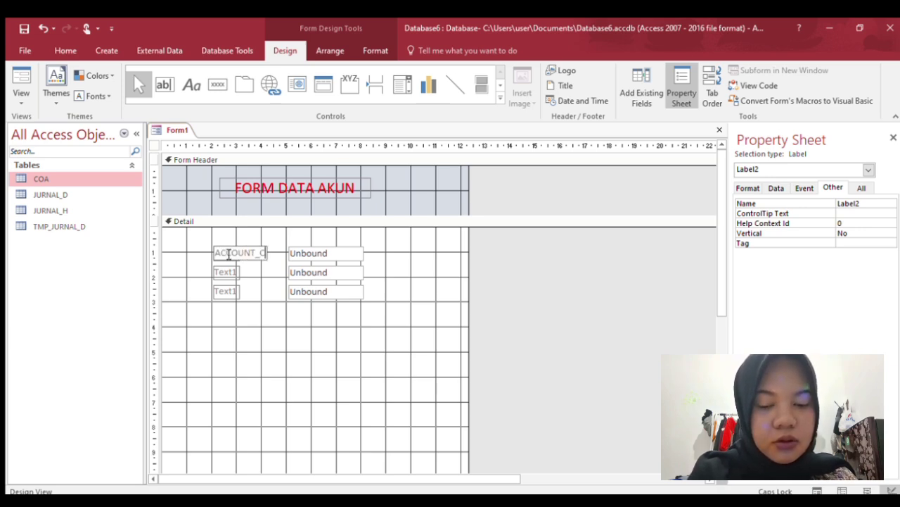
type("ODE")
key("Return")
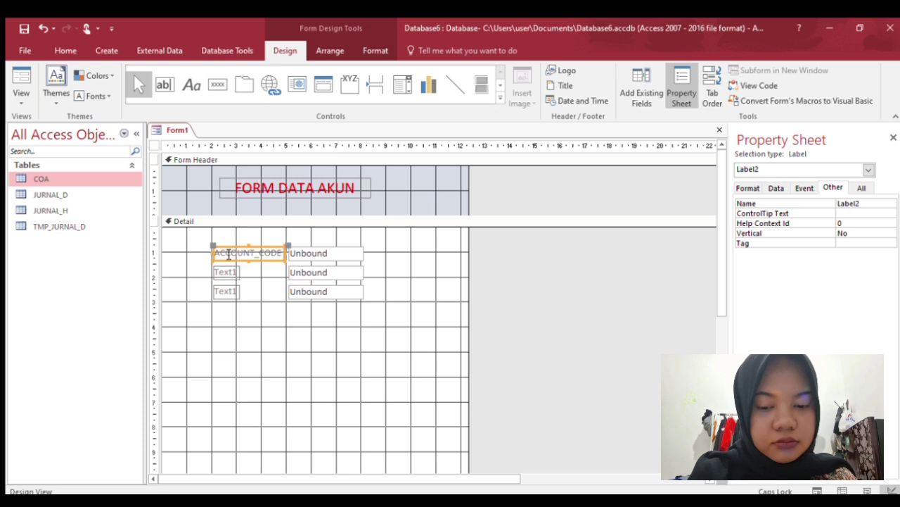
Change the caption of the second text box's label to ACCOUNT_NAME.
left_click(227, 272)
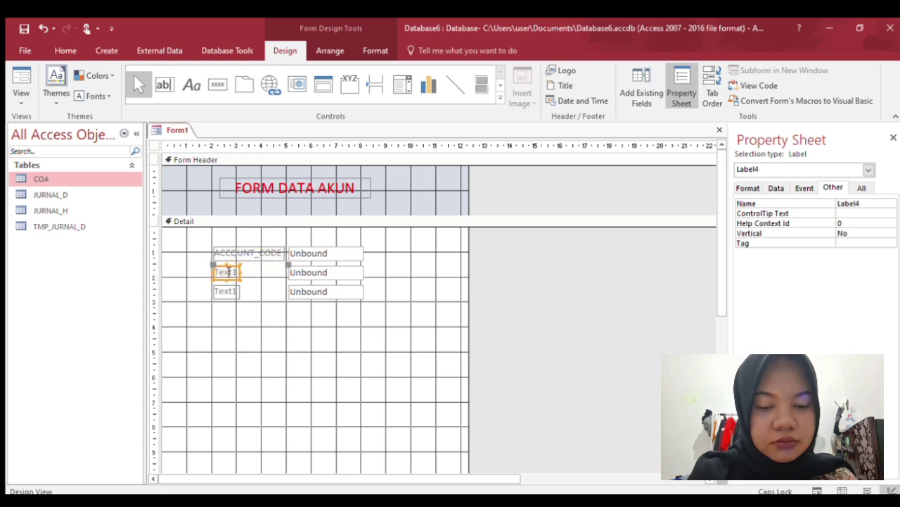
left_click(229, 272)
double_click(229, 272)
type("A")
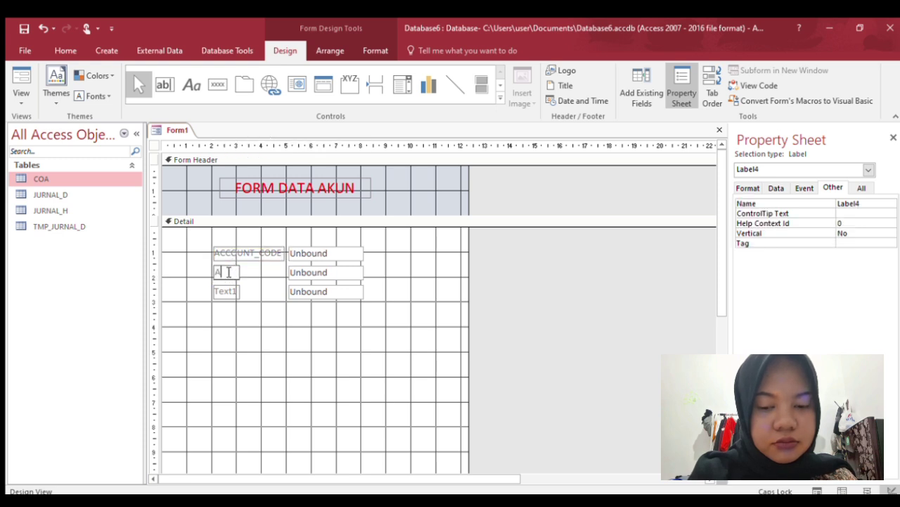
type("CCOUNT")
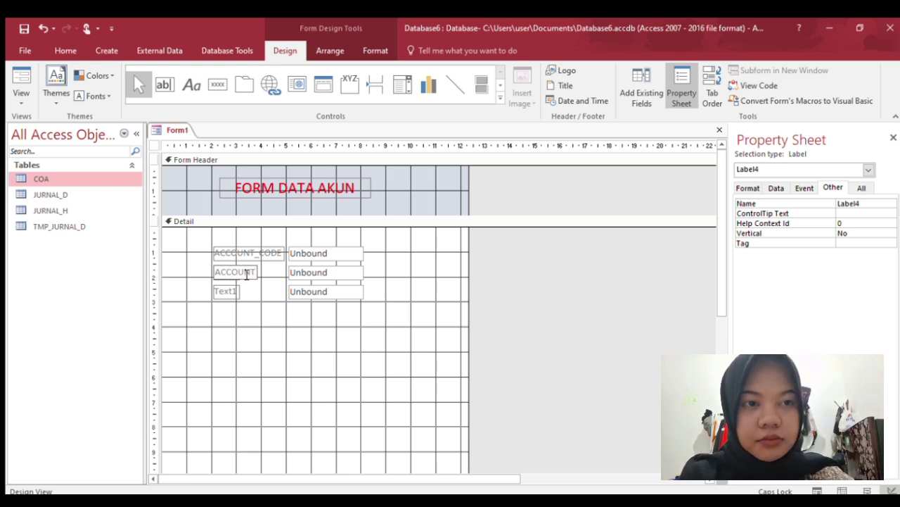
type("_NAME")
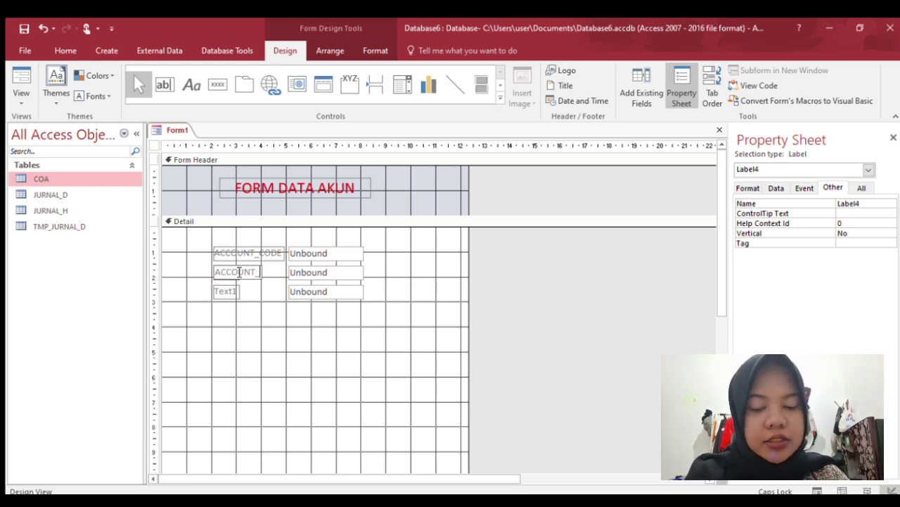
key("Return")
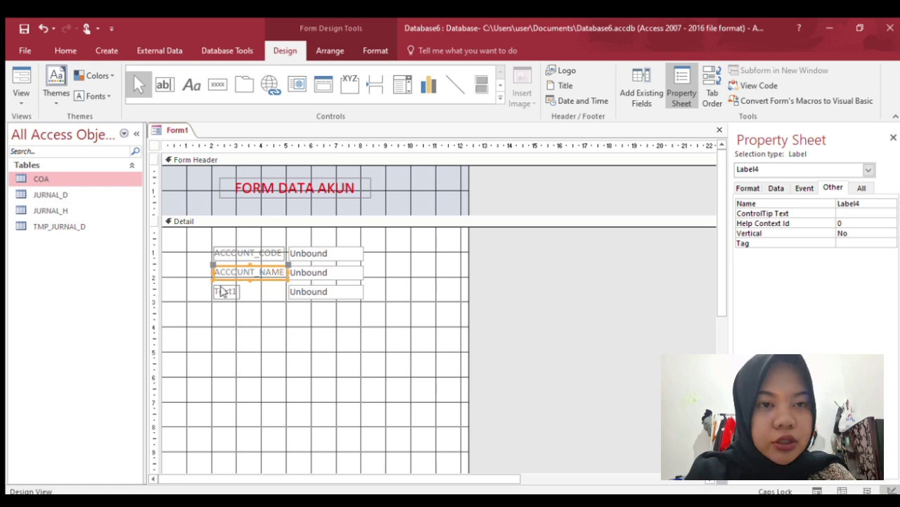
Change the caption of the third text box's label to REORT.
left_click(227, 290)
double_click(227, 289)
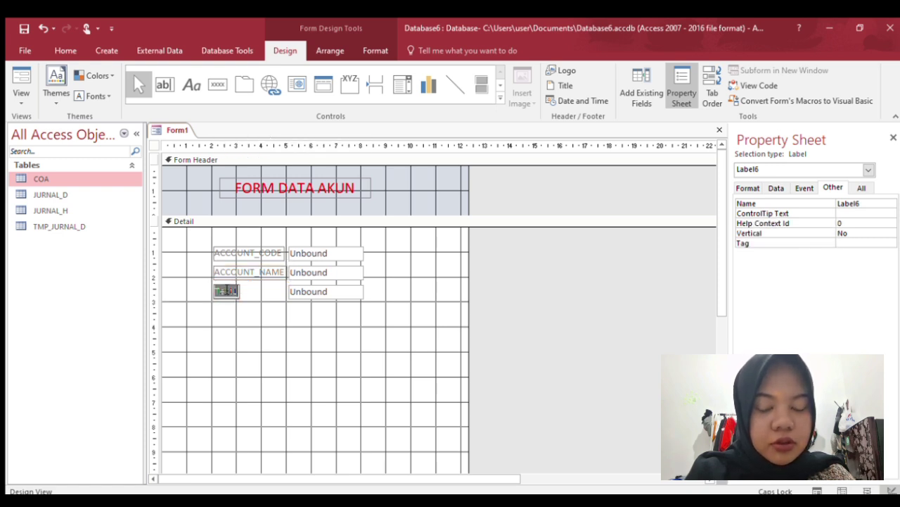
type("REPOR")
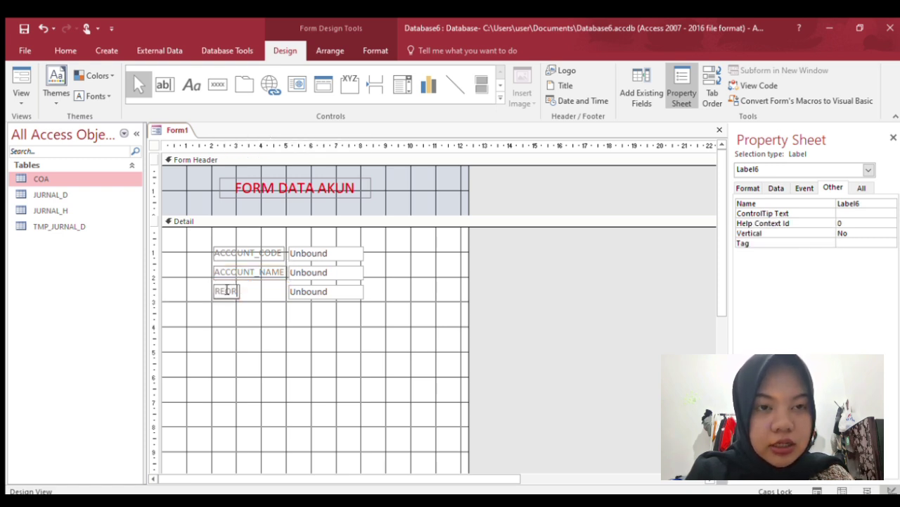
type("T")
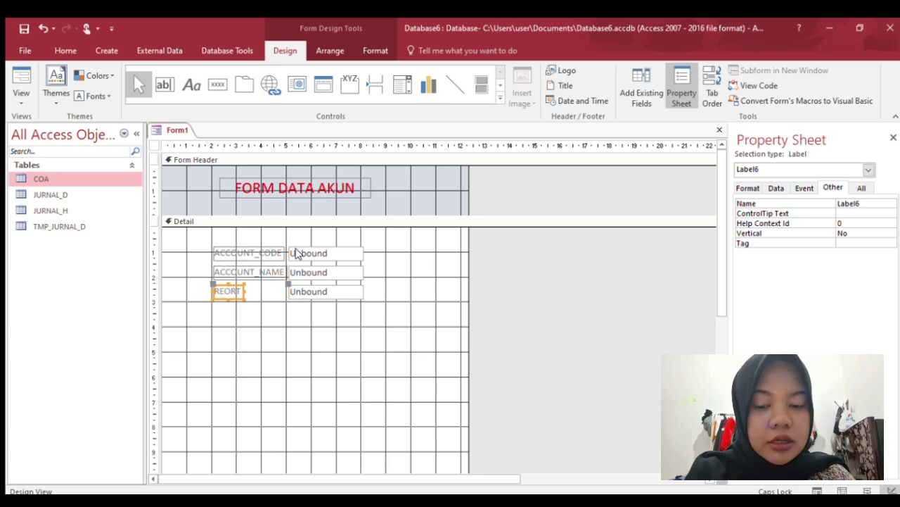
Set the Name property of the text box beside ACCOUNT_CODE to txtcode.
left_click(299, 253)
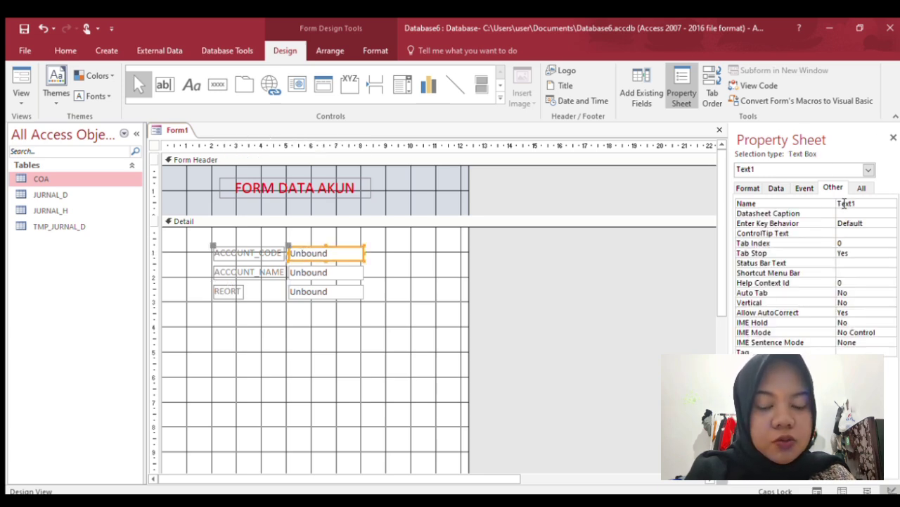
double_click(844, 203)
type("t")
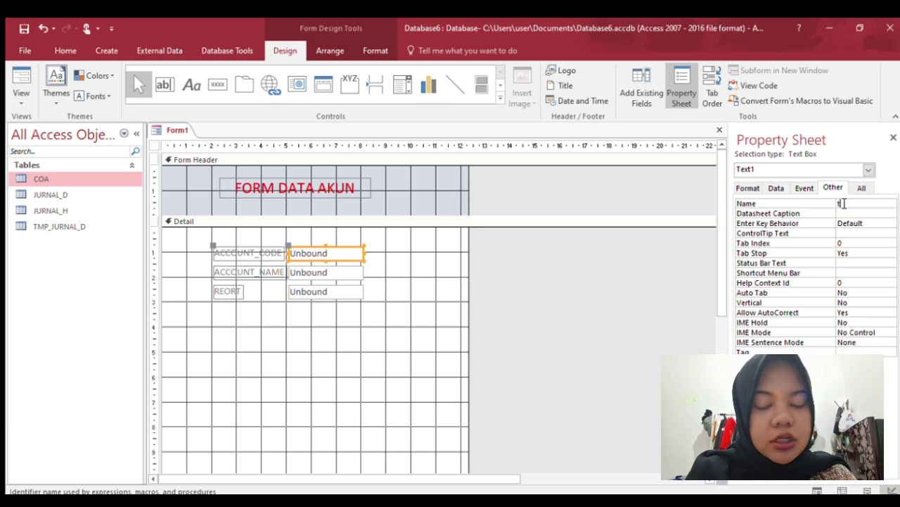
type("xtcod")
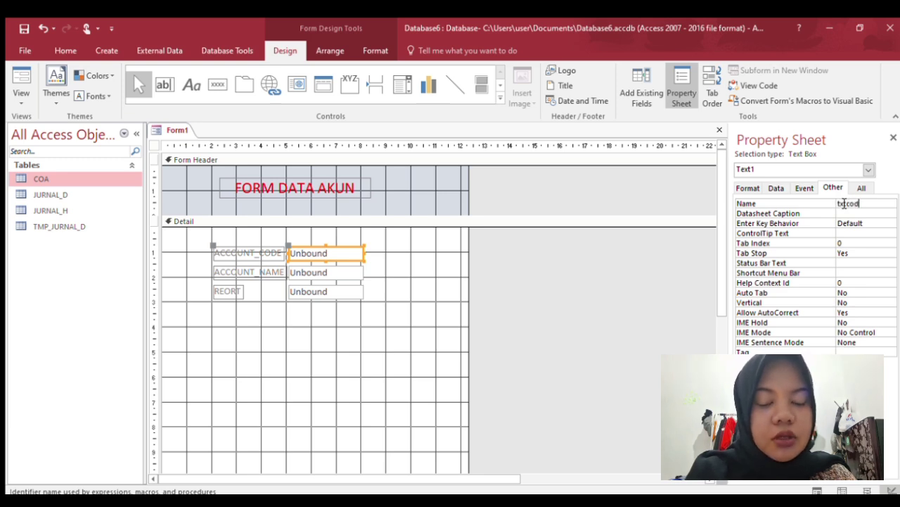
type("e")
key("Return")
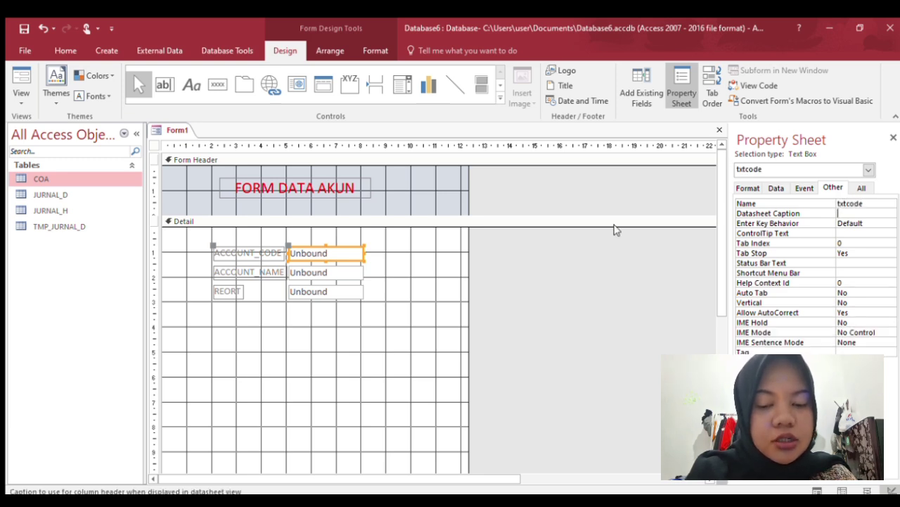
Set the Name property of the text box beside ACCOUNT_NAME to txtname.
left_click(354, 275)
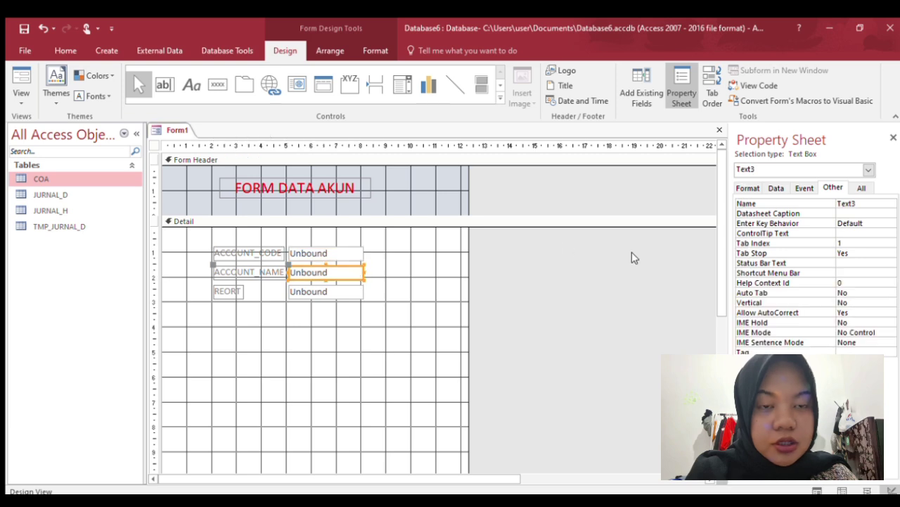
double_click(852, 203)
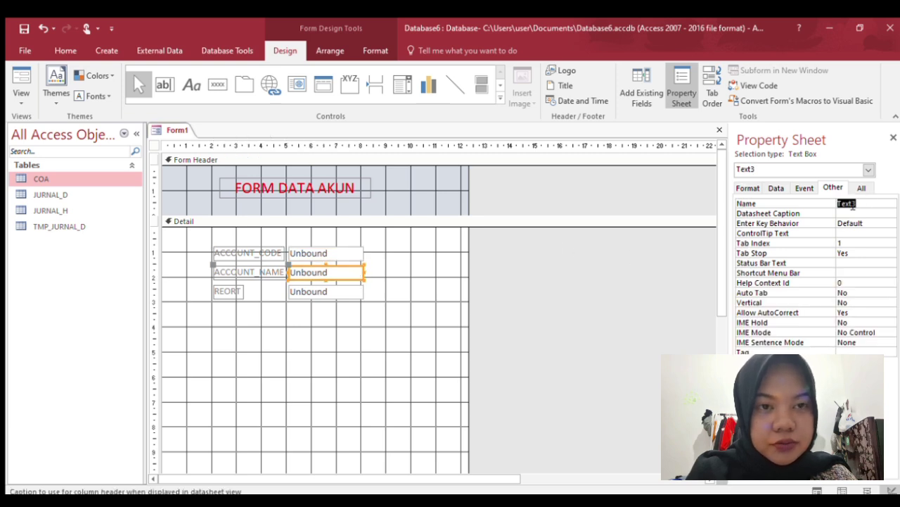
type("txtn")
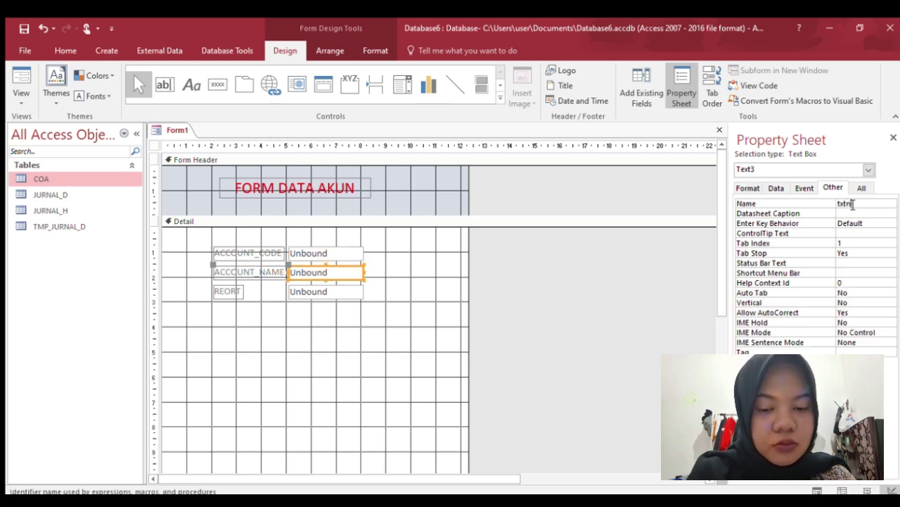
type("ame")
key("Return")
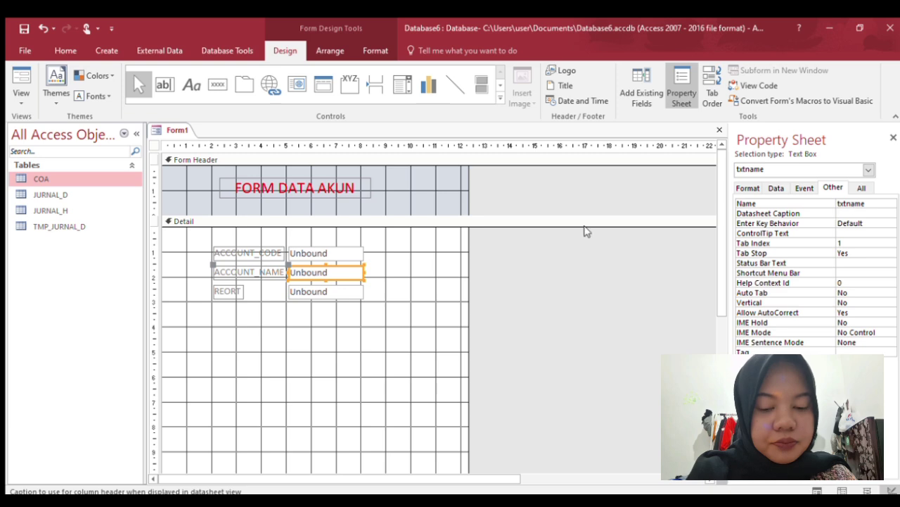
Set the Name property of the third text box, beside the REORT label, to txtreport.
left_click(324, 293)
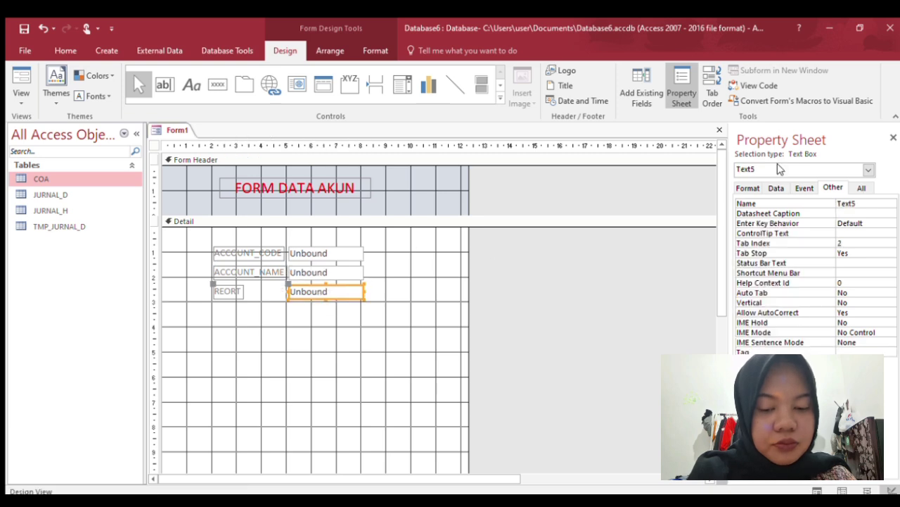
double_click(850, 204)
type("txtreport")
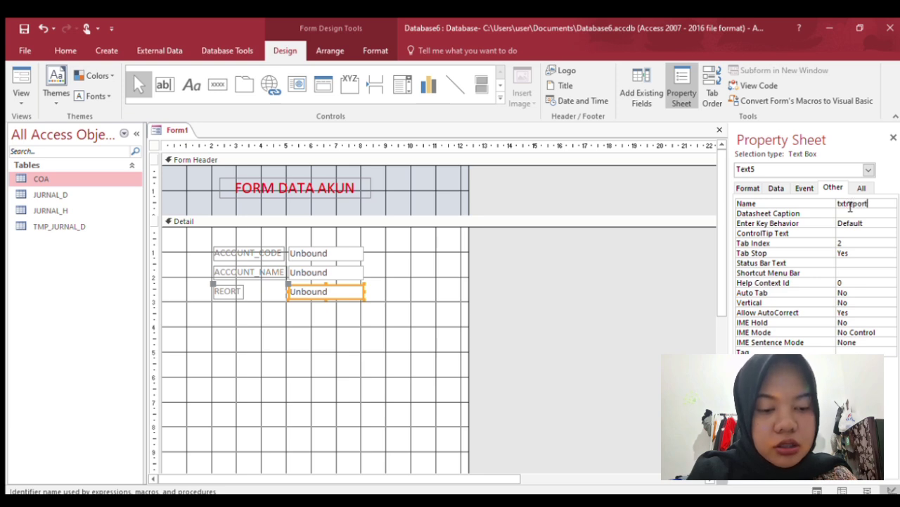
key("Return")
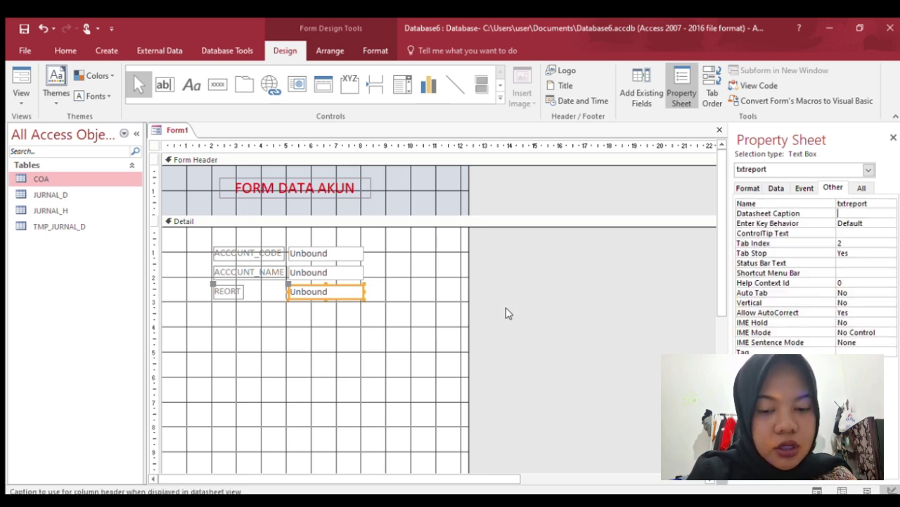
left_click(355, 296)
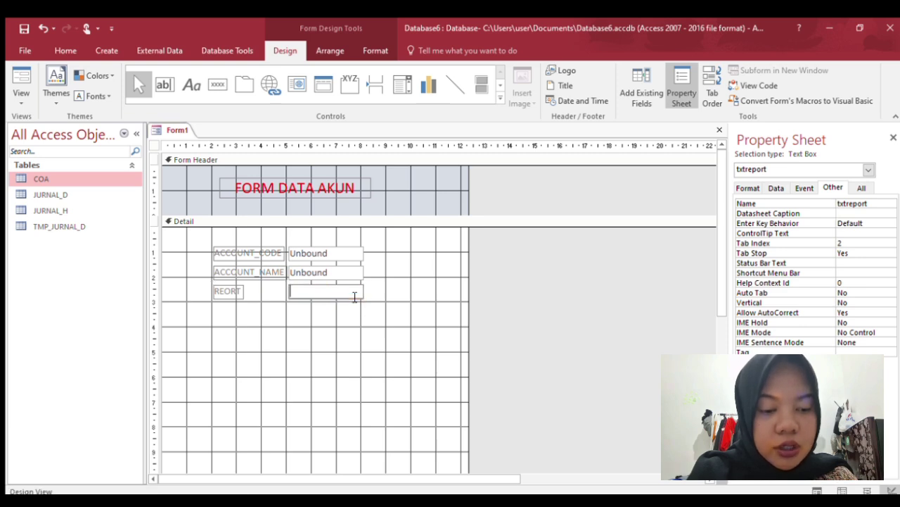
Change txtreport to a combo box, set its Row Source Type to Value List and enter its Row Source items, beginning with ASSET.
left_click(388, 291)
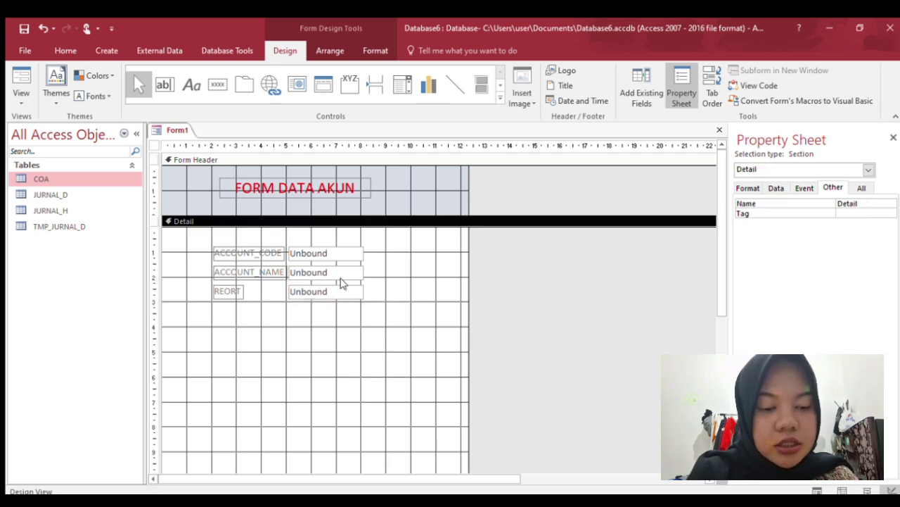
left_click(352, 291)
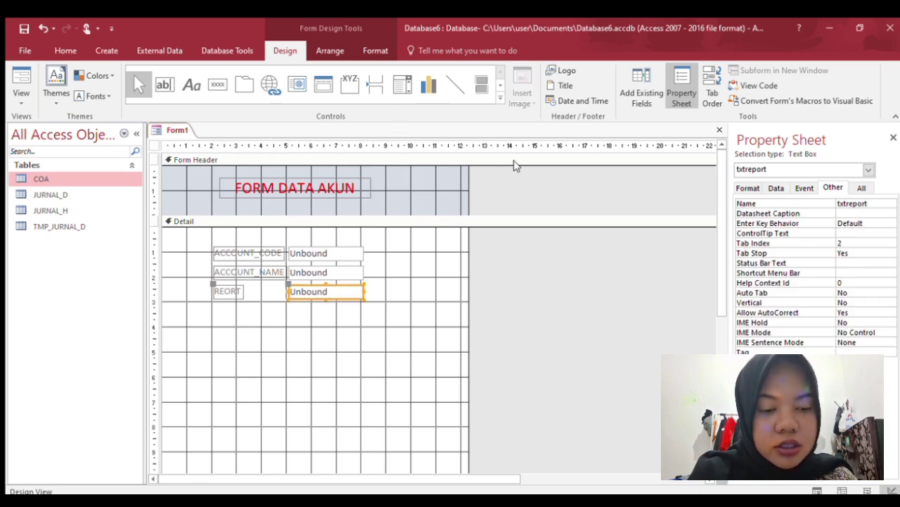
left_click(775, 189)
left_click(864, 223)
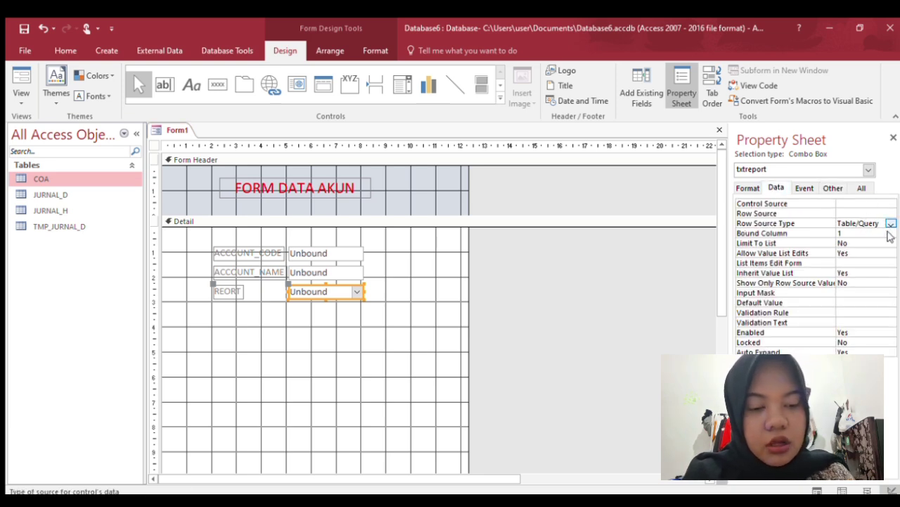
double_click(890, 223)
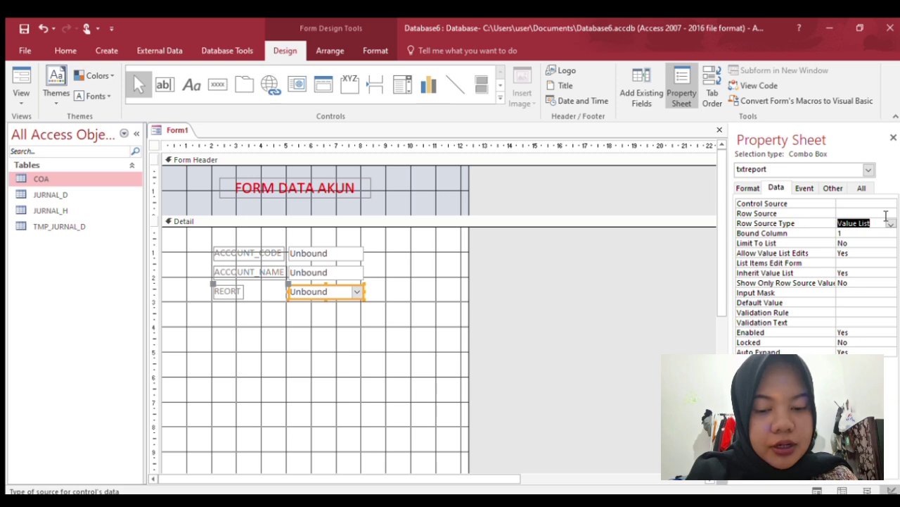
left_click(888, 215)
left_click(889, 213)
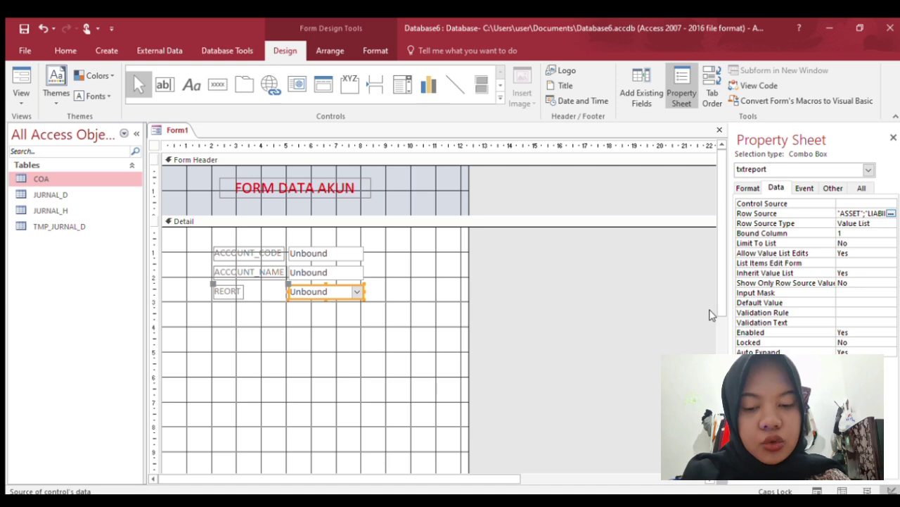
Shorten the Detail section to about 4 cm and draw a command button about 3.5 cm wide in the Form Footer.
scroll(713, 309, "down", 1)
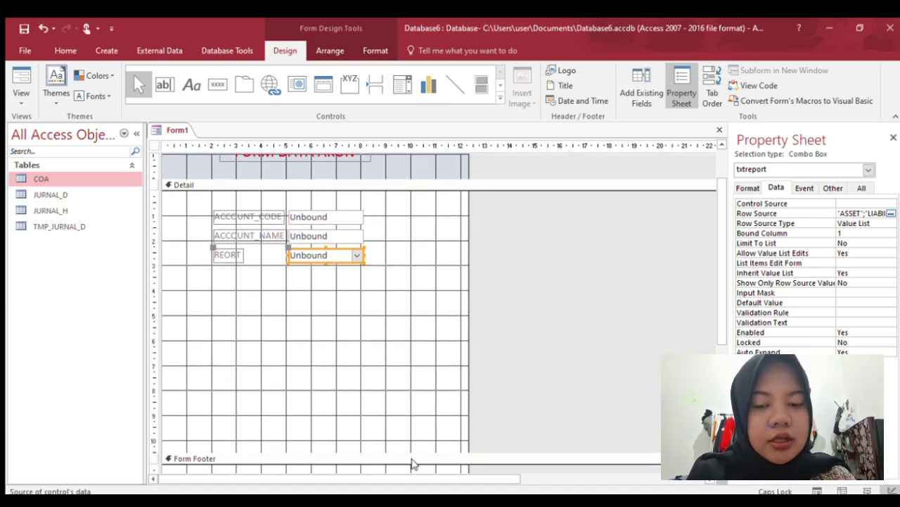
left_click_drag(427, 451, 412, 296)
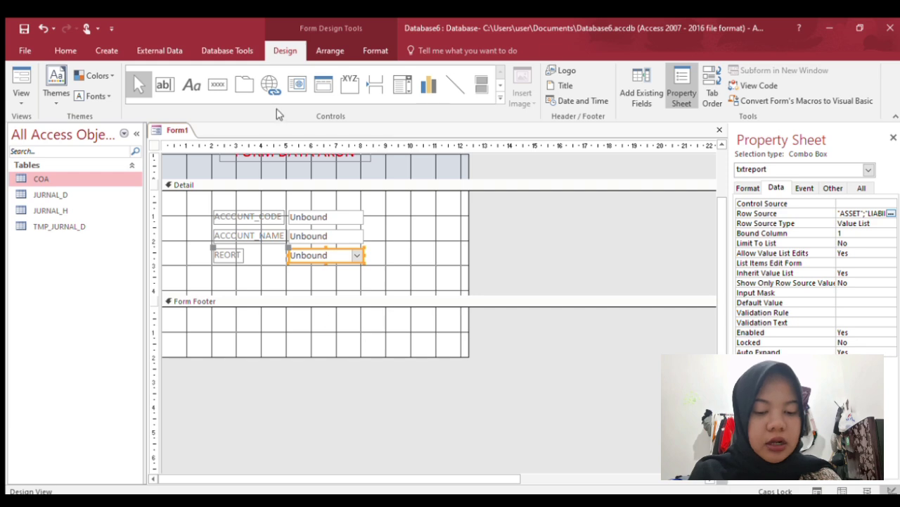
left_click(218, 86)
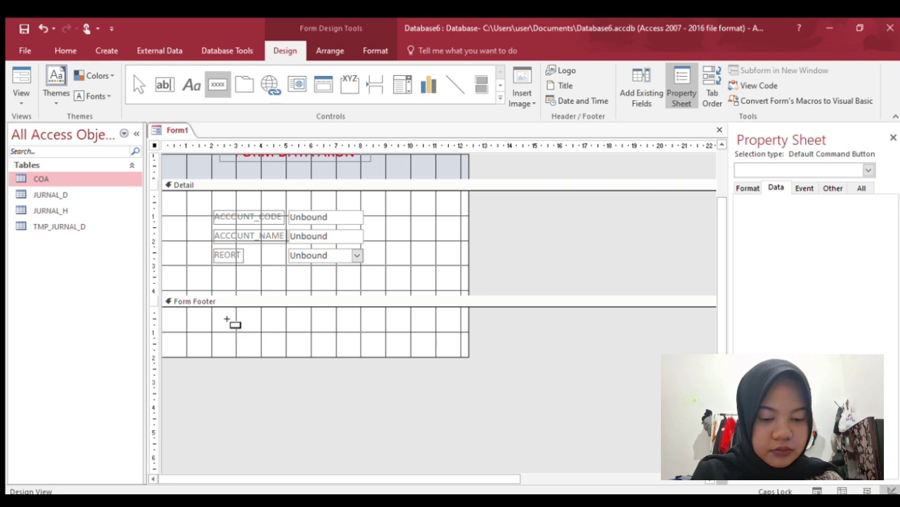
left_click_drag(228, 320, 312, 340)
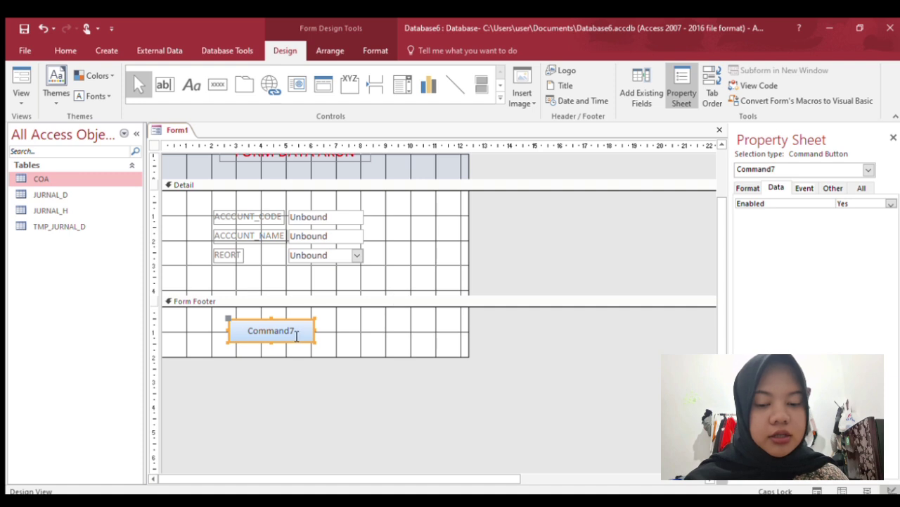
Change the caption of the Form Footer's command button to Simpan Data.
left_click(296, 336)
double_click(296, 335)
type("s")
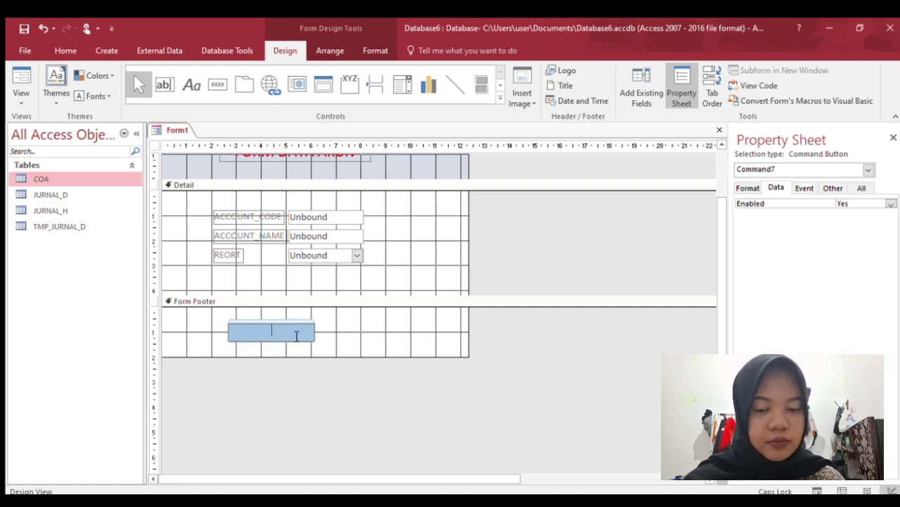
type("impan")
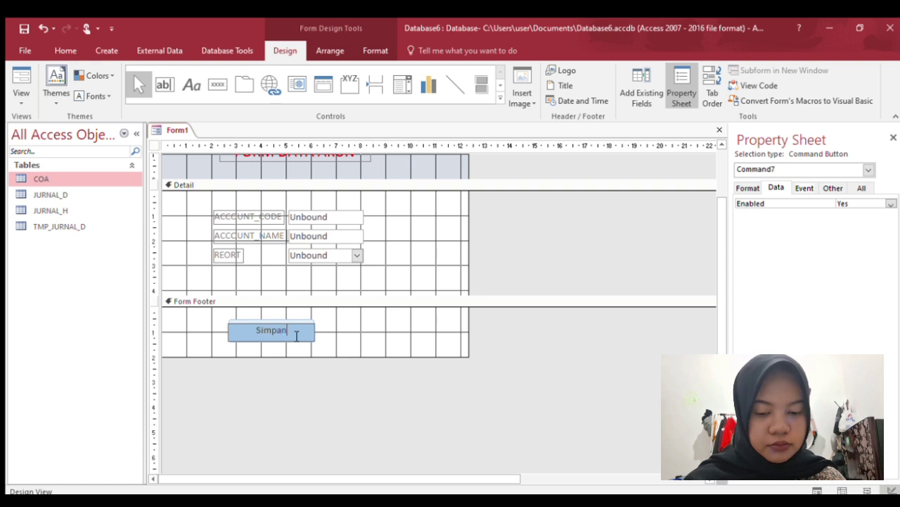
type(" Data")
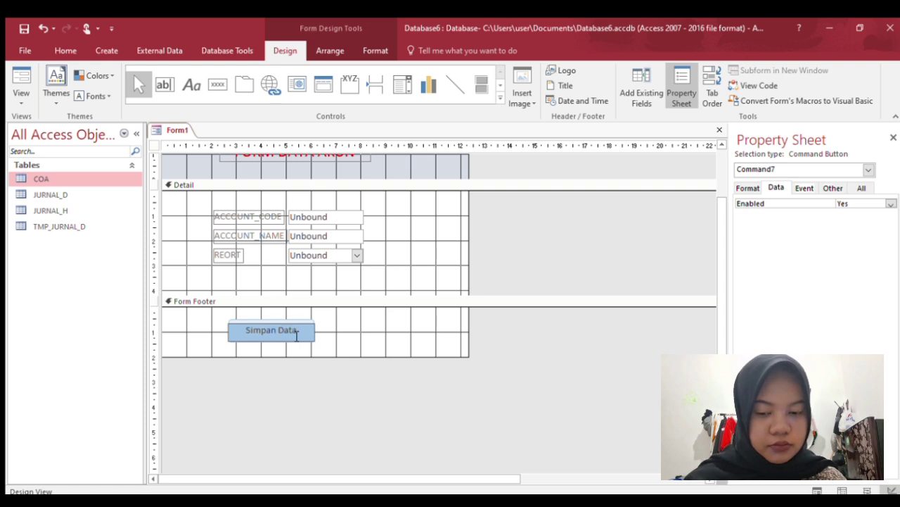
key("Return")
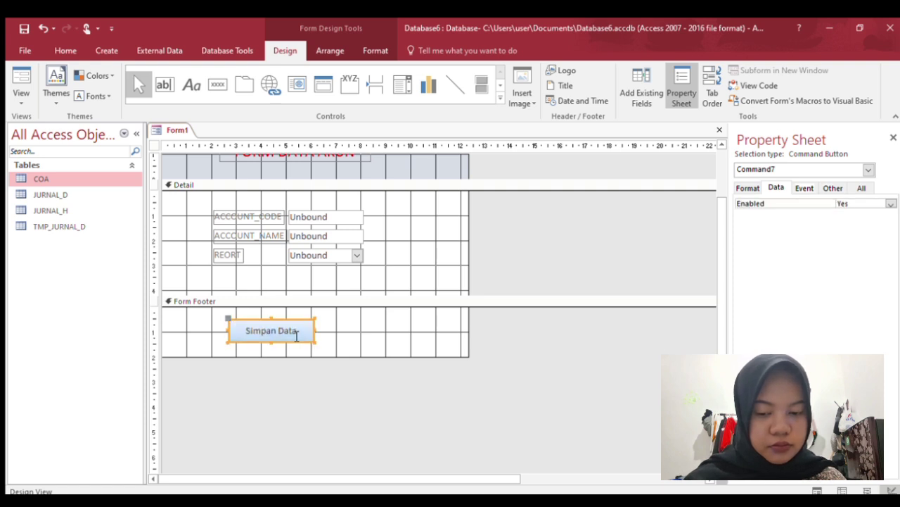
Set the Name property of the Simpan Data button to cmdsimpan.
left_click(833, 187)
double_click(844, 204)
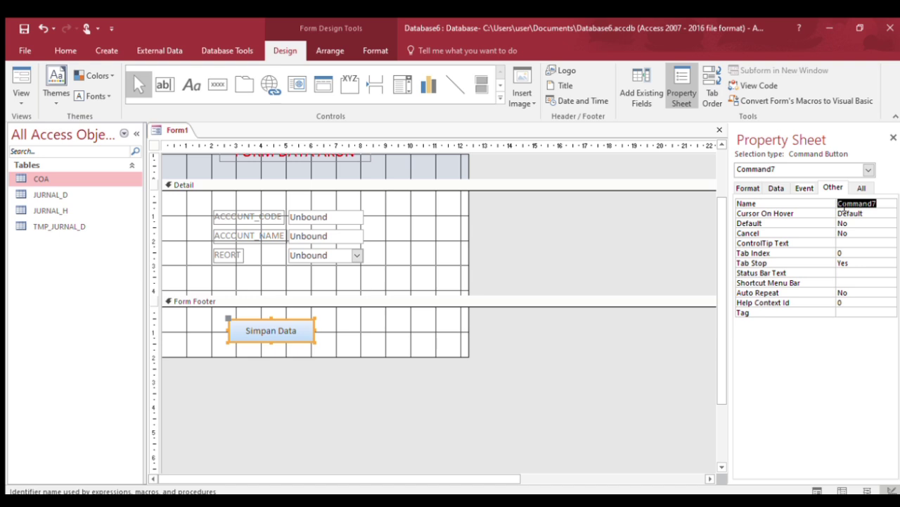
type("cmdsimp")
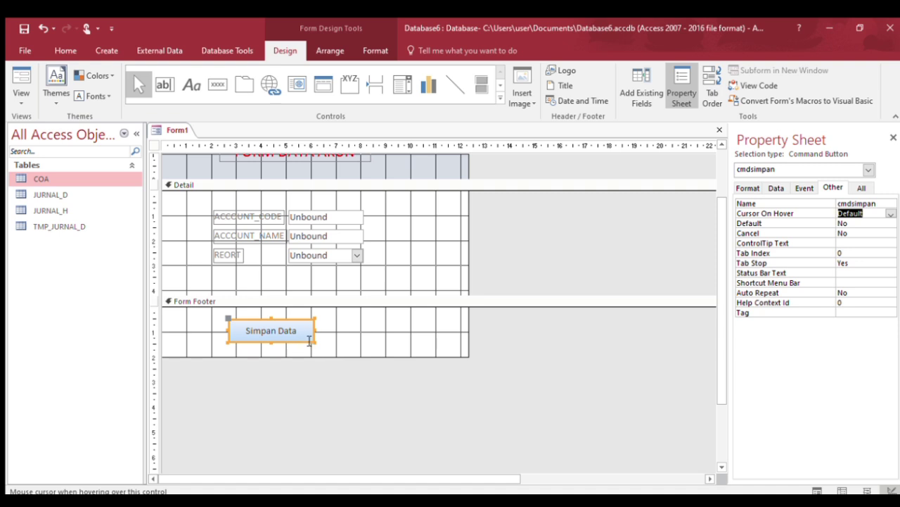
Save the form as F_COA and display it in Form view.
left_click(308, 339)
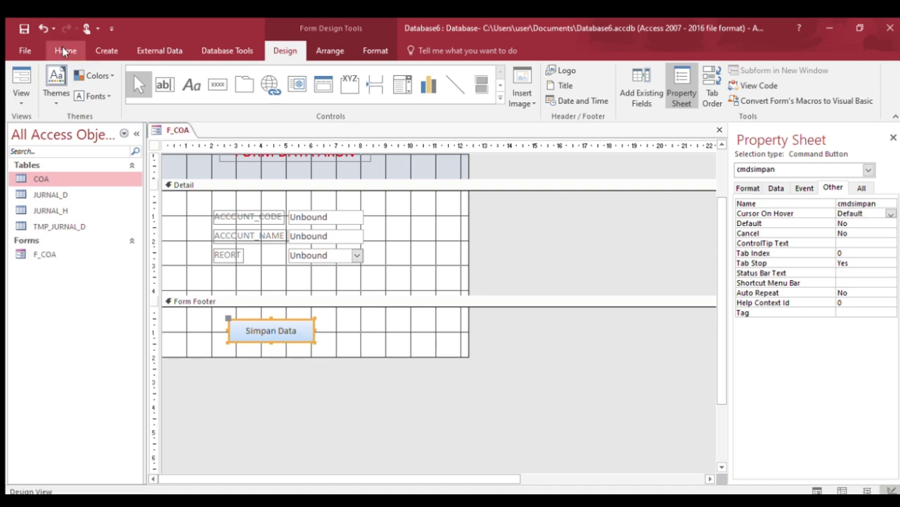
left_click(64, 50)
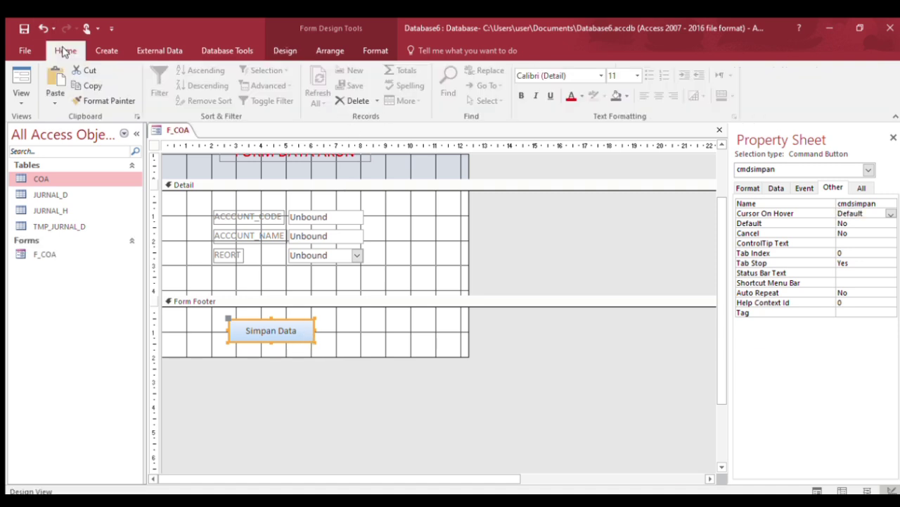
left_click(22, 76)
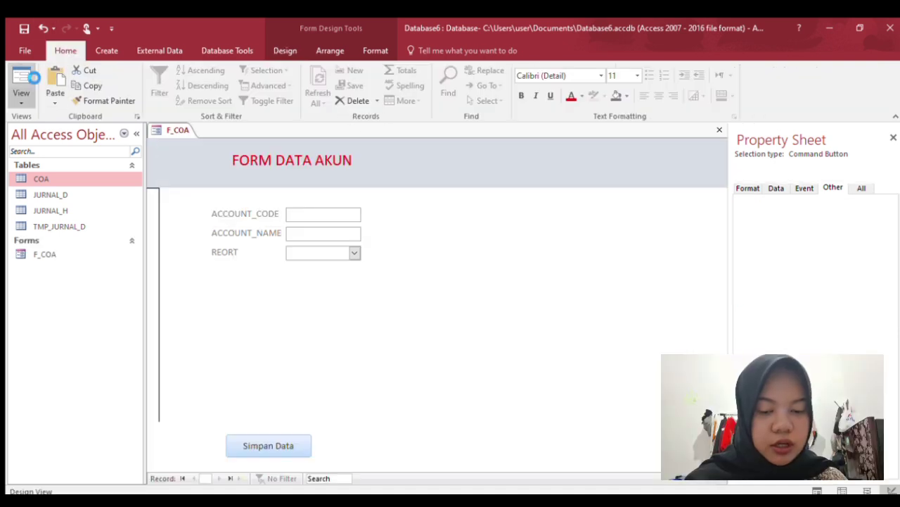
Open the COA table and delete the WAGES EXPENSE record with account code 620.
double_click(68, 182)
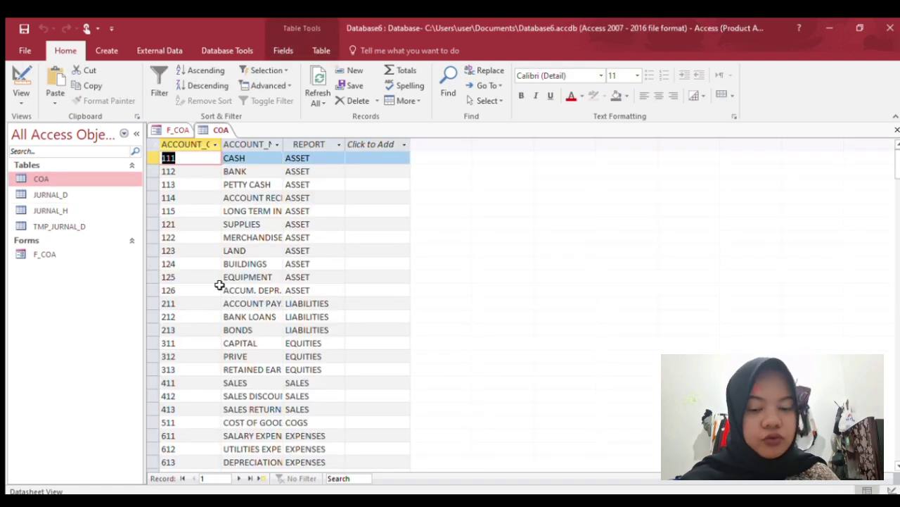
key("Down")
key("Down")
key("Down")
key("Down")
key("Down")
key("Down")
key("Down")
key("Down")
key("Down")
key("Down")
key("Down")
key("Down")
key("Down")
key("Down")
key("Down")
key("Down")
key("Down")
key("Down")
key("Down")
key("Down")
key("Down")
key("Down")
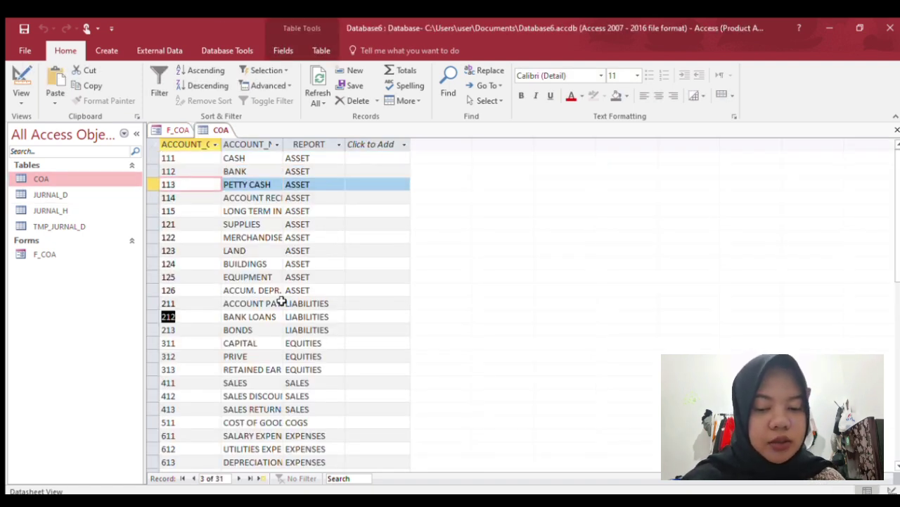
scroll(282, 301, "down", 1)
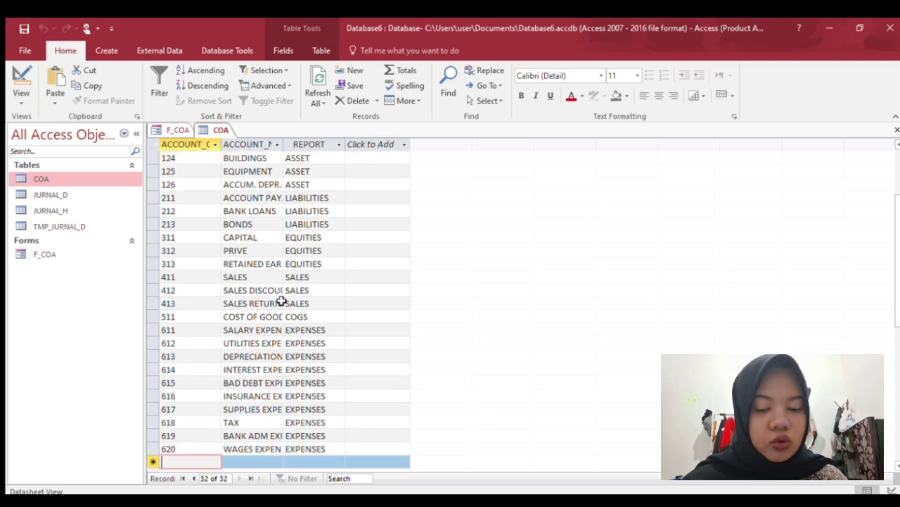
key("Down")
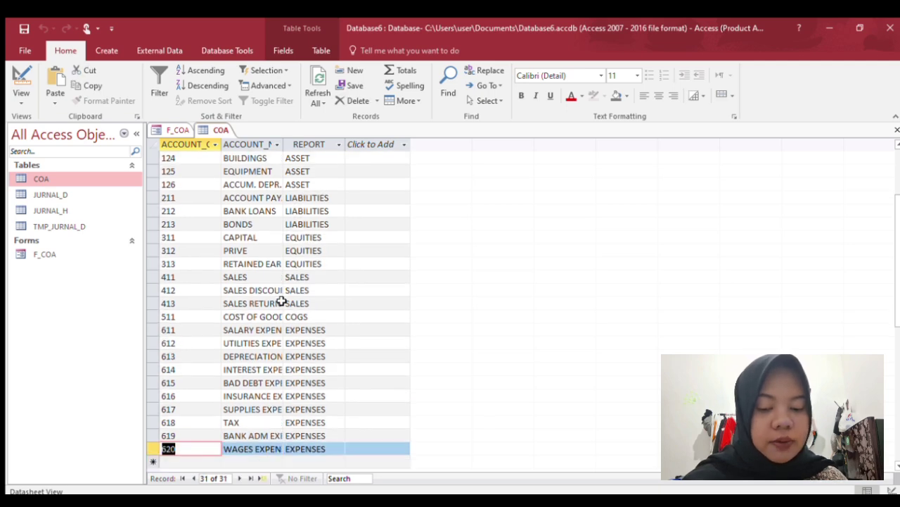
left_click(155, 448)
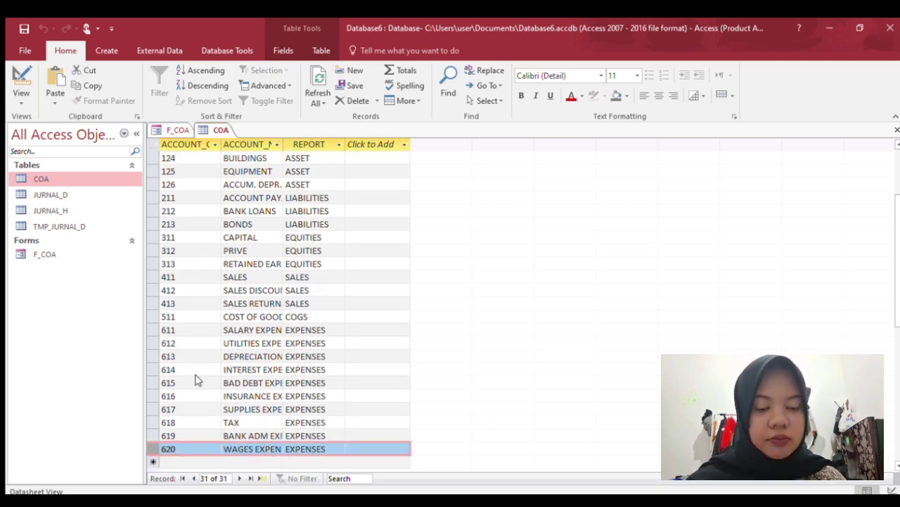
key("Delete")
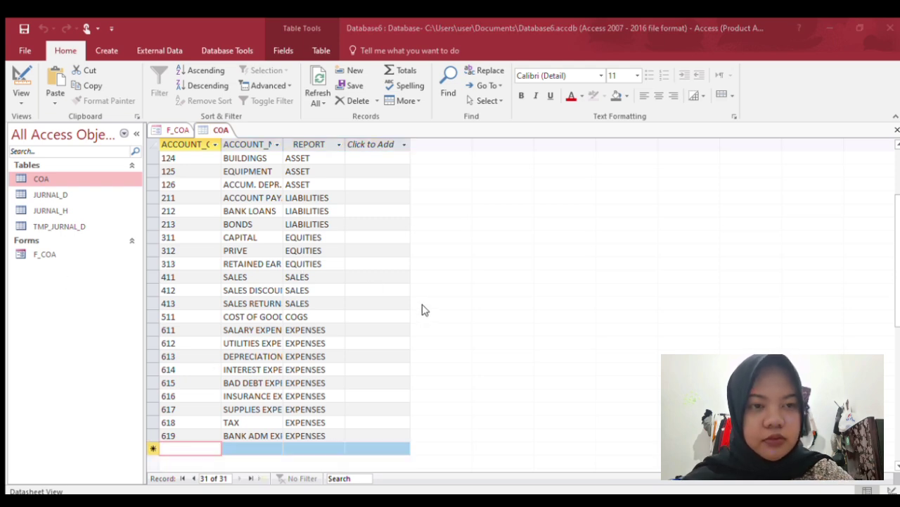
In the F_COA form, enter account code 620, name WAGES EXPENSE and report EXPENSE, and save the record with Simpan Data.
left_click(40, 254)
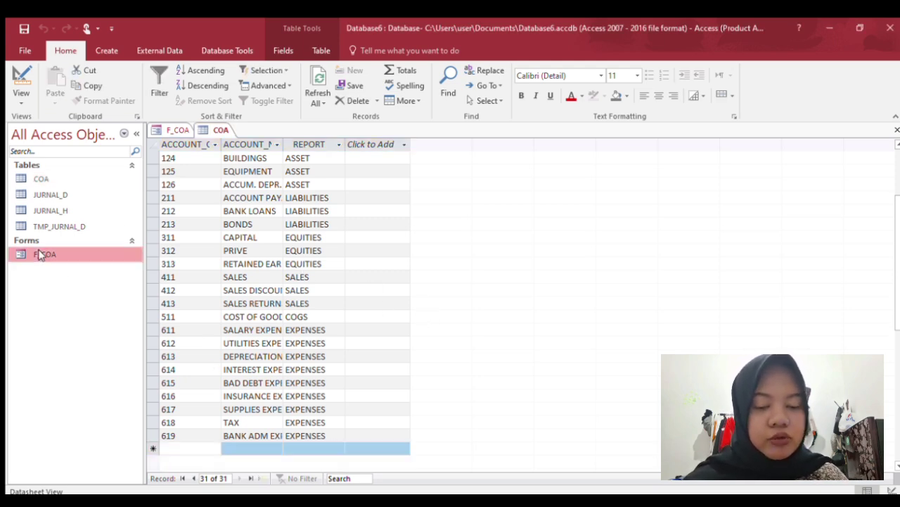
double_click(39, 255)
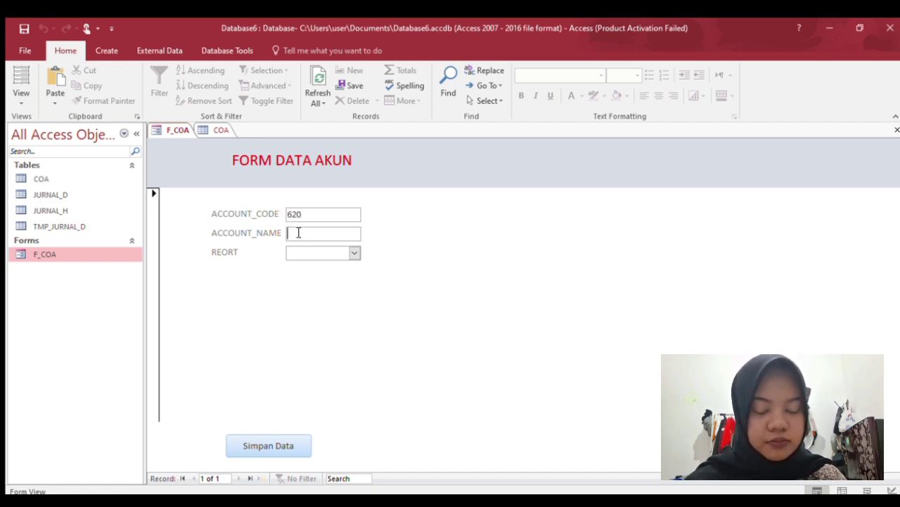
type("wa")
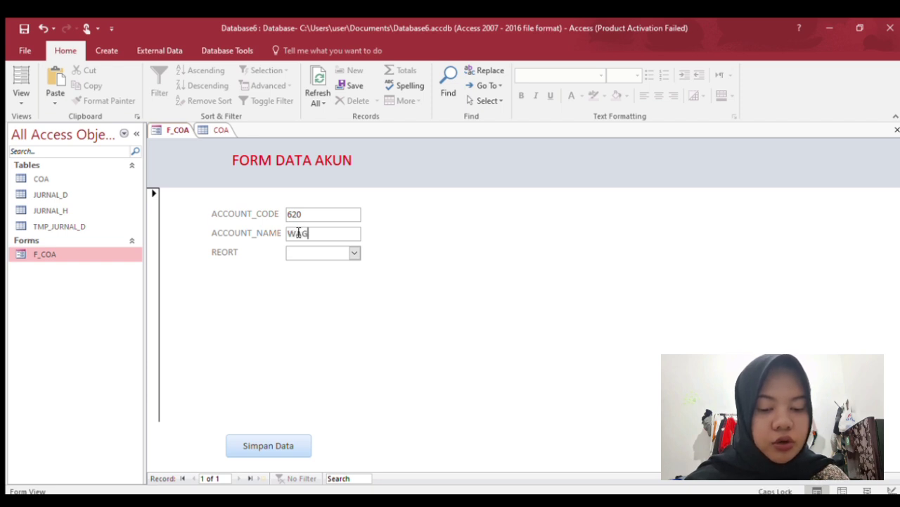
type("GES EXP")
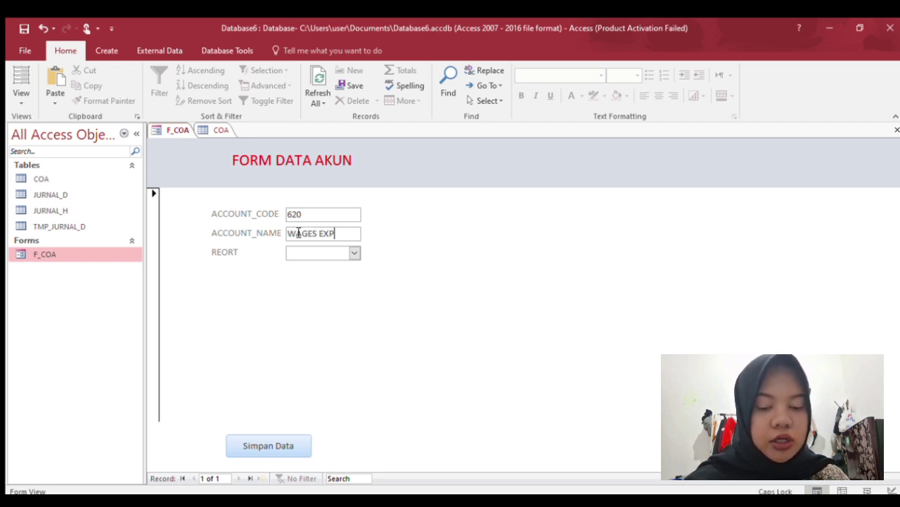
type("ENSE")
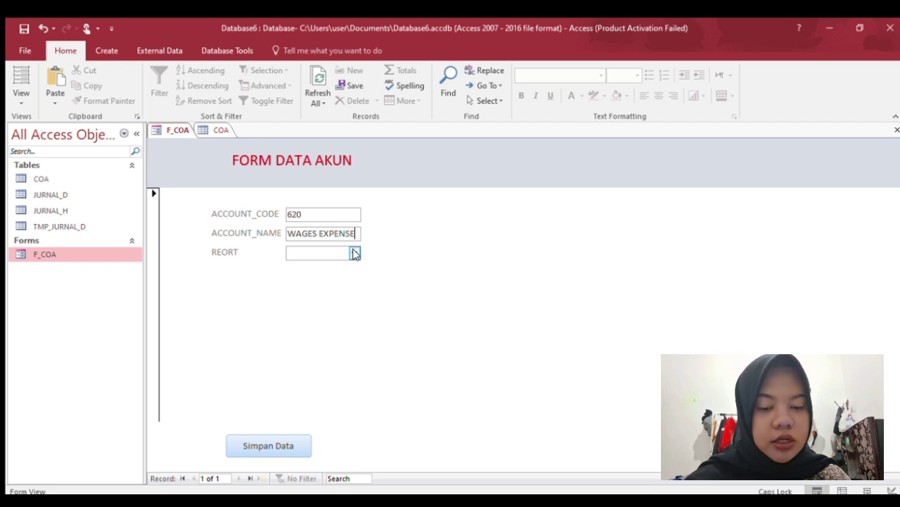
left_click(336, 322)
left_click(273, 446)
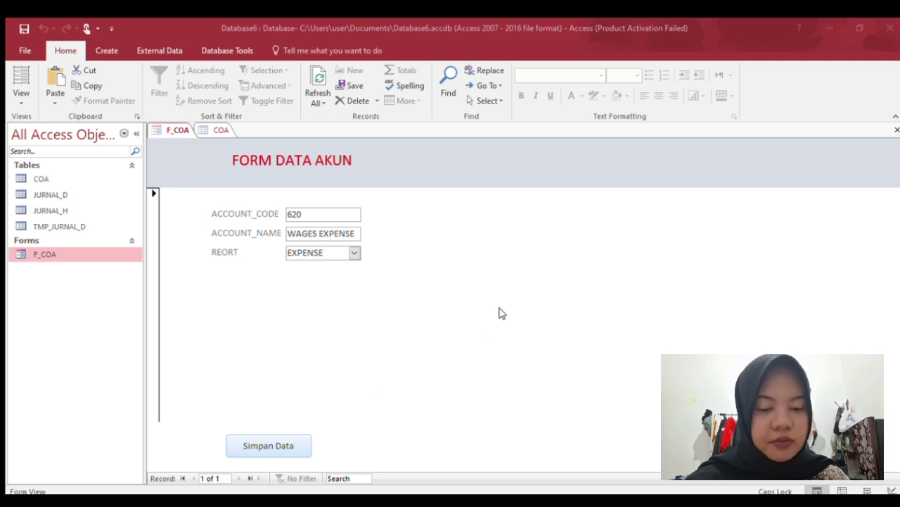
key("Return")
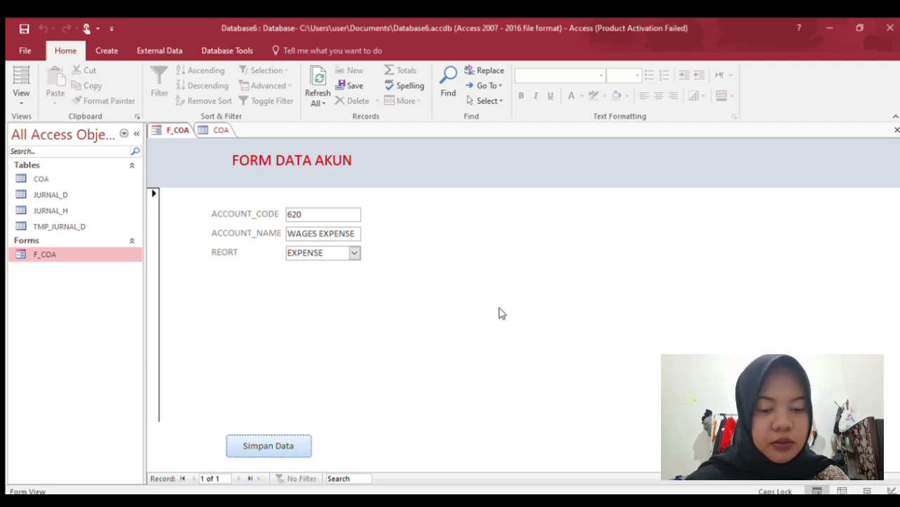
Return to the COA table, refresh its records and check the end of the list for account code 620.
double_click(110, 177)
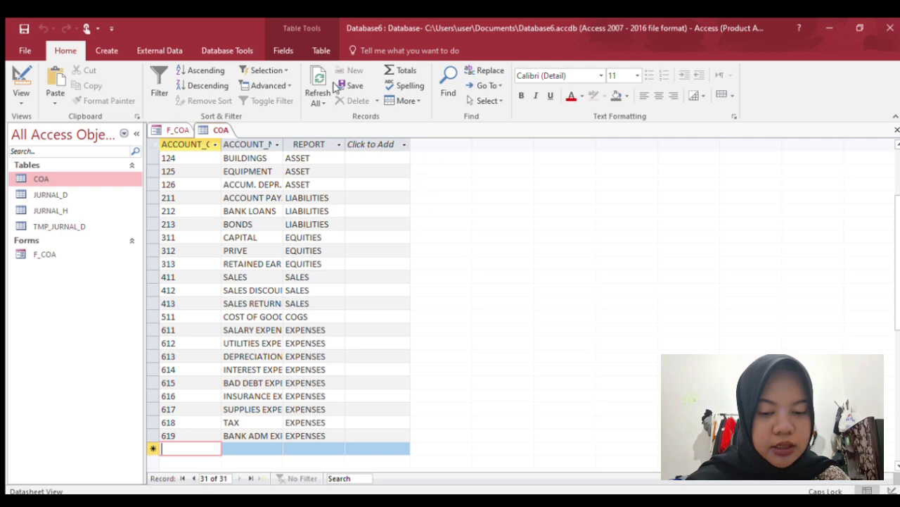
left_click(320, 83)
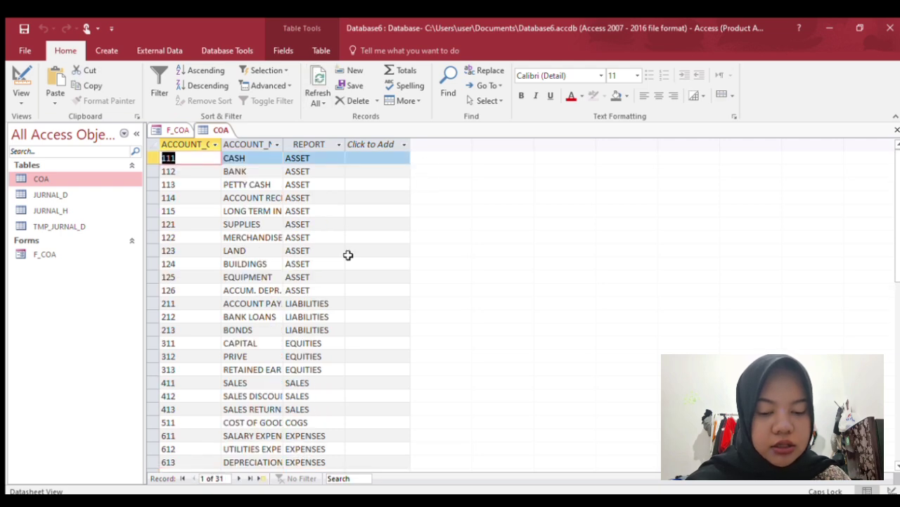
key("Down")
key("Down")
key("Down")
key("Down")
key("Down")
key("Down")
key("Down")
key("Down")
key("Down")
key("Down")
key("Down")
key("Down")
key("Down")
key("Down")
key("Down")
key("Down")
key("Down")
key("Down")
key("Down")
key("Down")
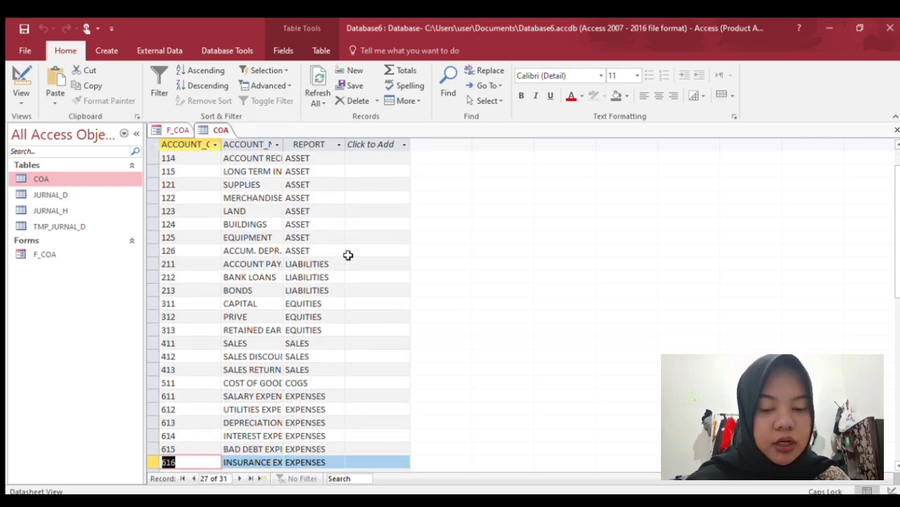
key("Down")
key("Down")
key("Down")
key("Down")
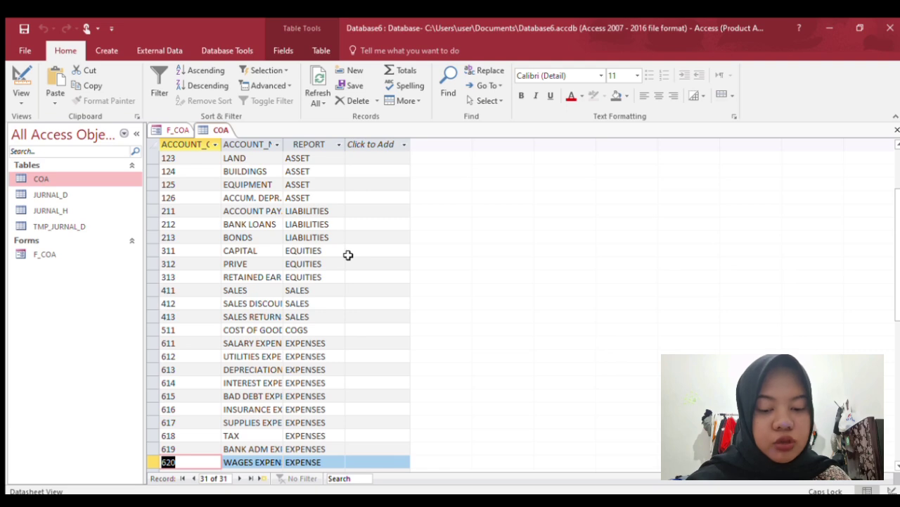
left_click(348, 255)
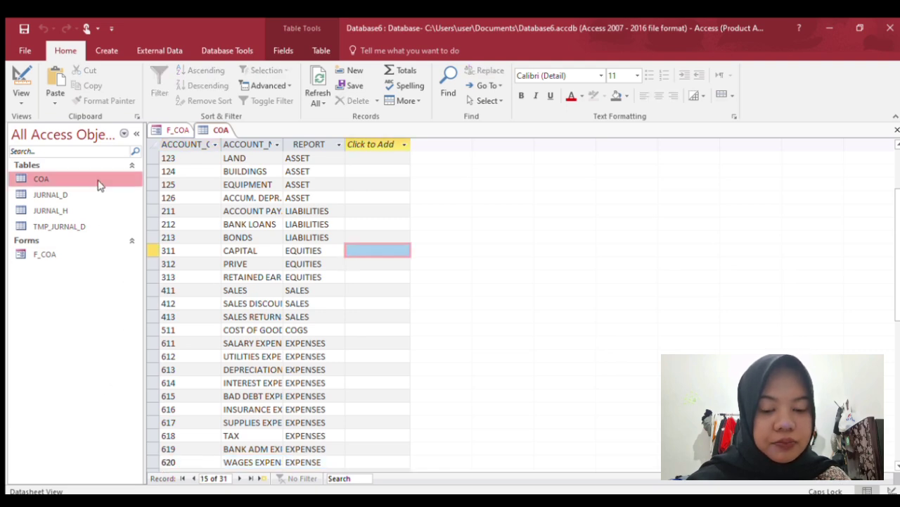
left_click(188, 467)
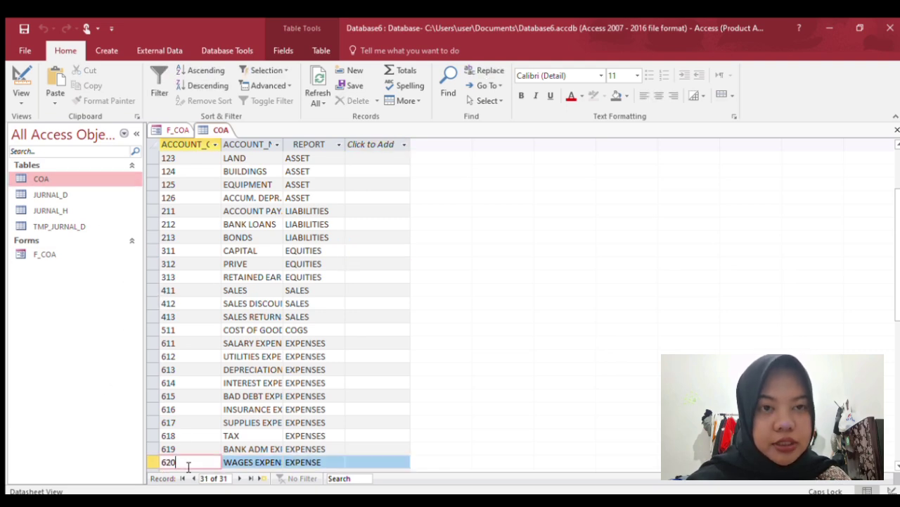
key("Down")
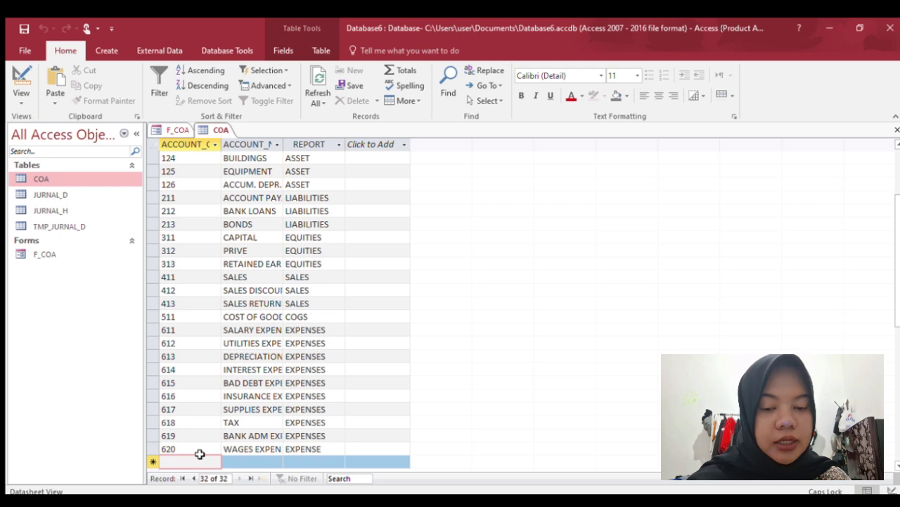
key("Up")
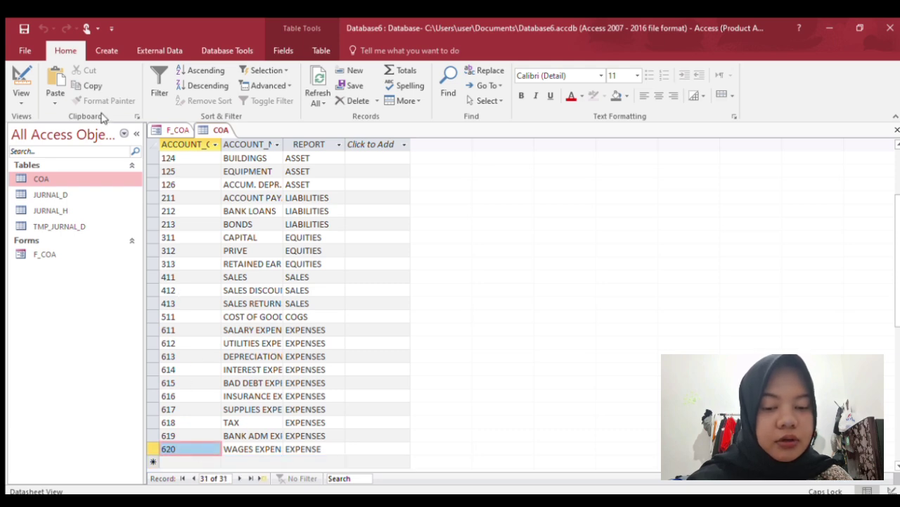
Create a blank form in Design view, show its form header, and enlarge the header to about 4.5 cm high.
left_click(107, 53)
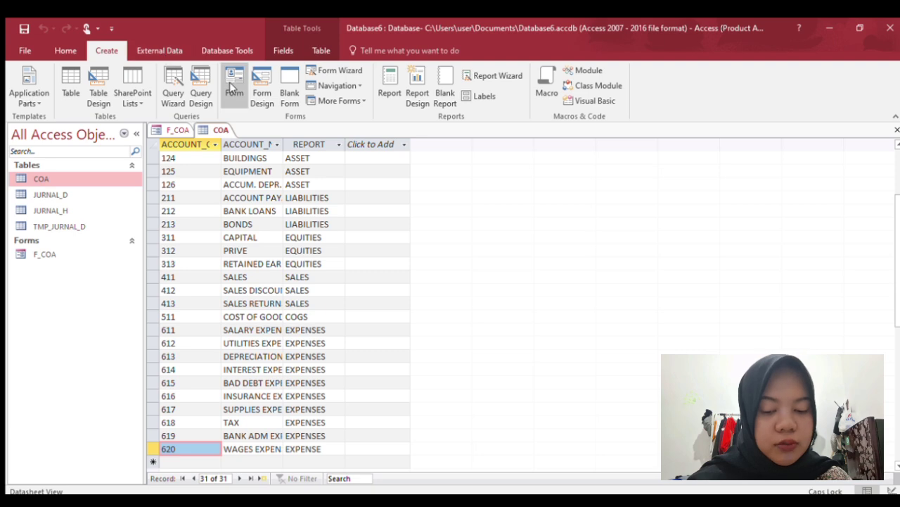
left_click(262, 88)
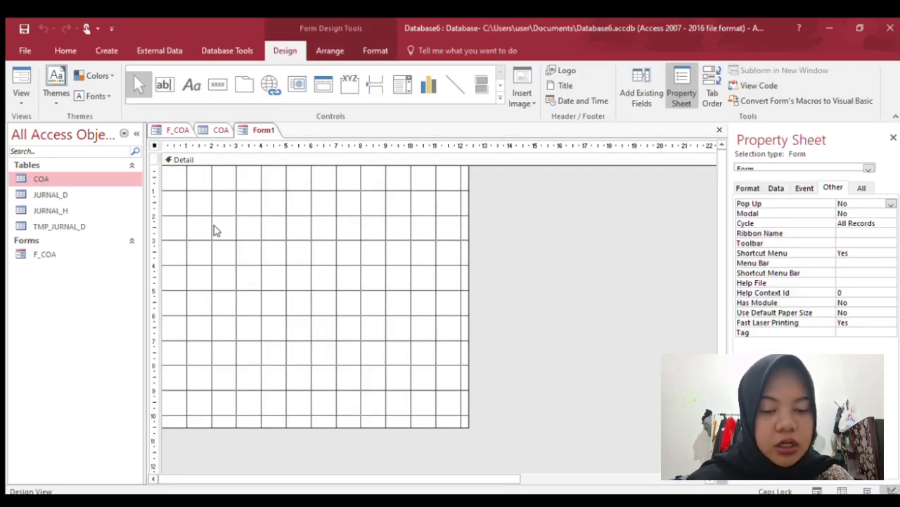
left_click(217, 231)
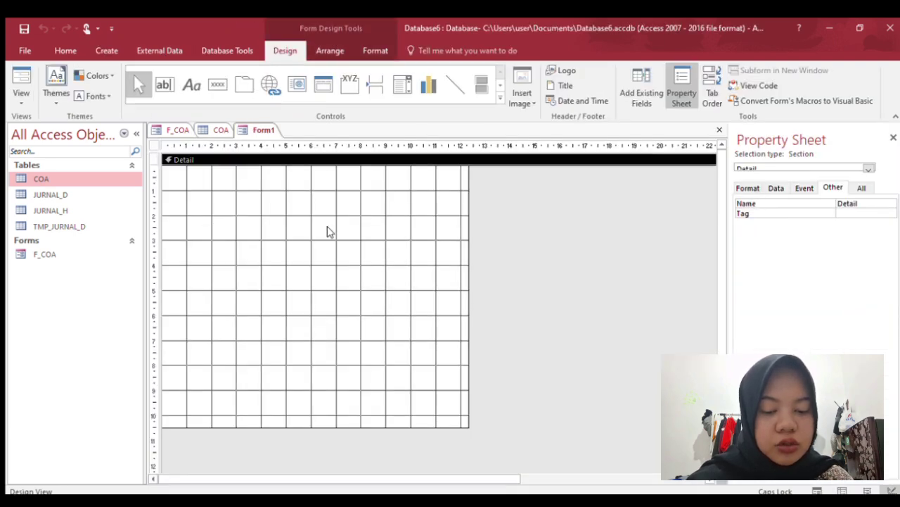
left_click(174, 371)
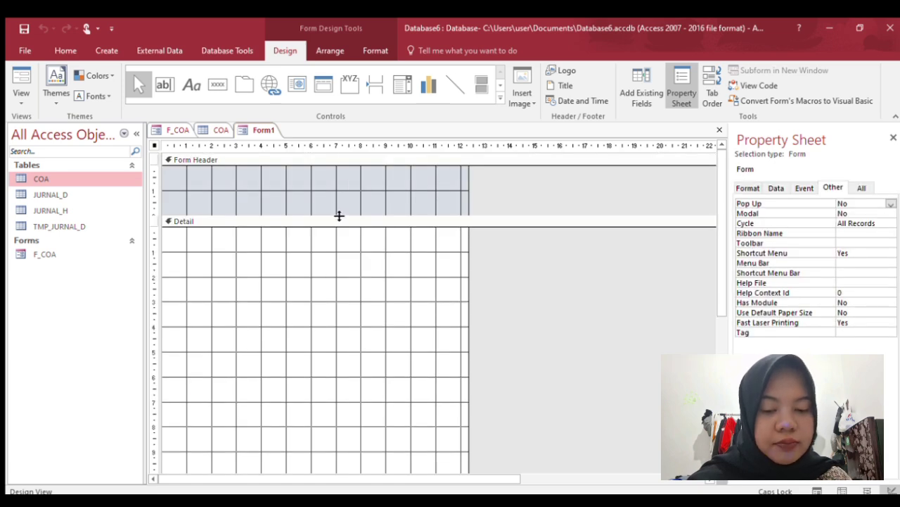
left_click_drag(339, 215, 338, 278)
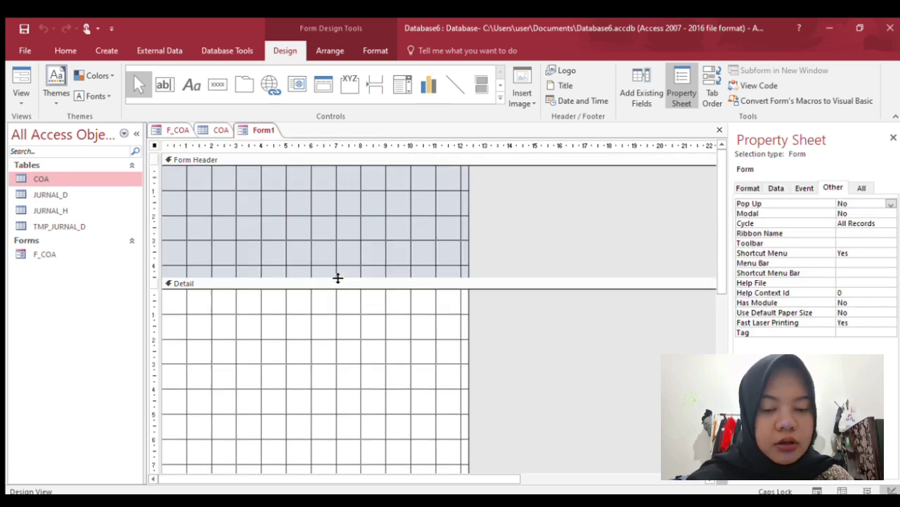
Add a label reading FORM JURNAL UMUM near the top middle of the form header.
left_click(190, 86)
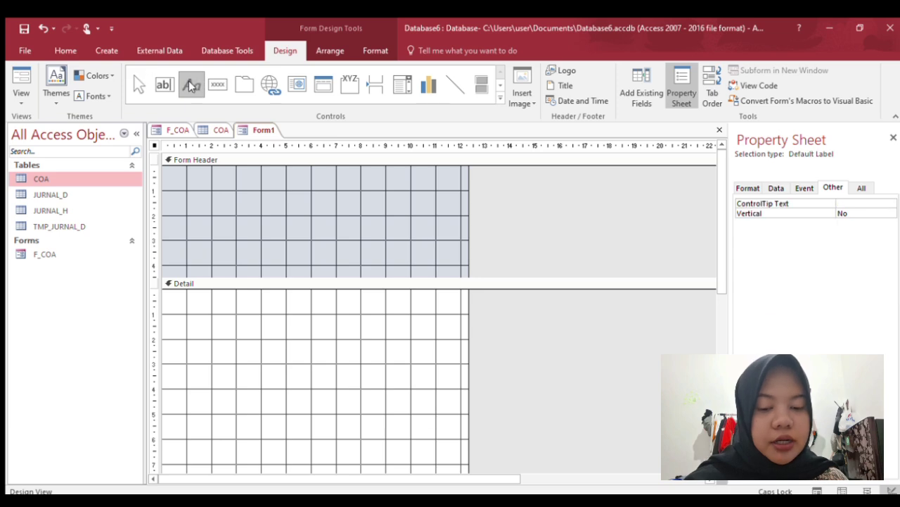
left_click_drag(256, 181, 357, 208)
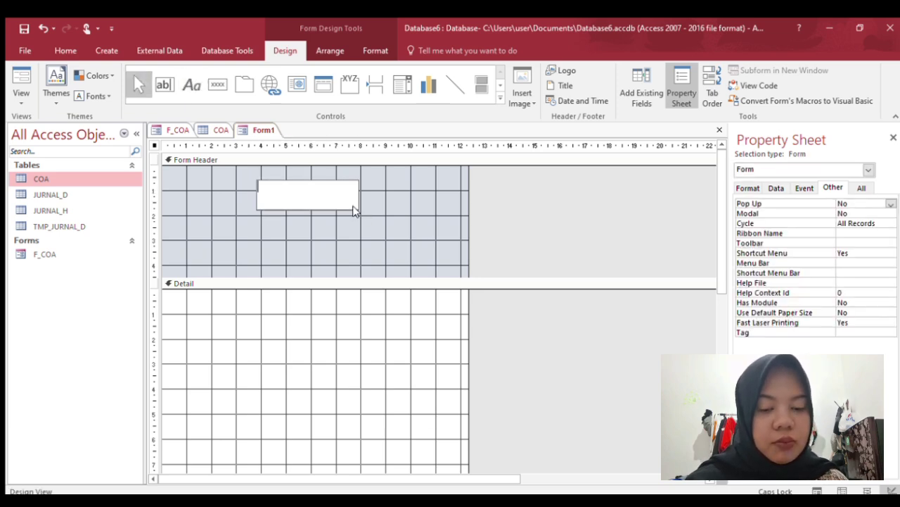
type("FOR")
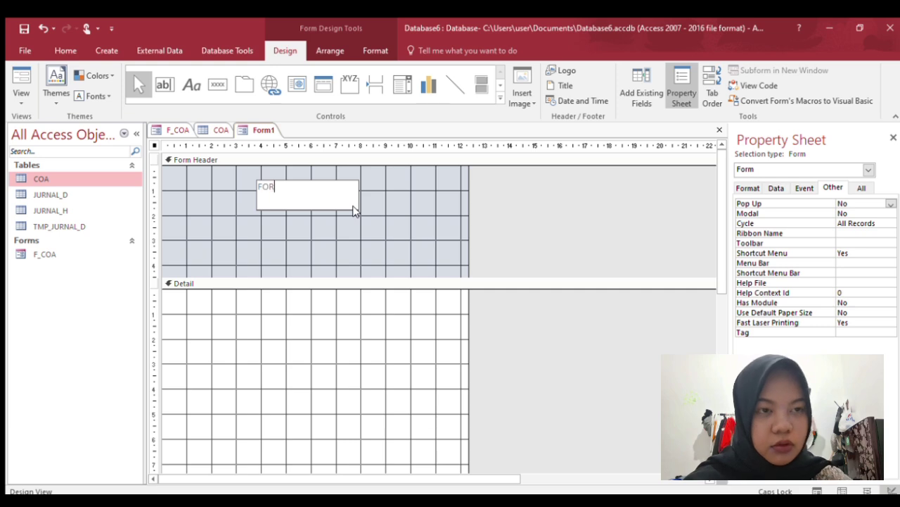
type("M JURNAL")
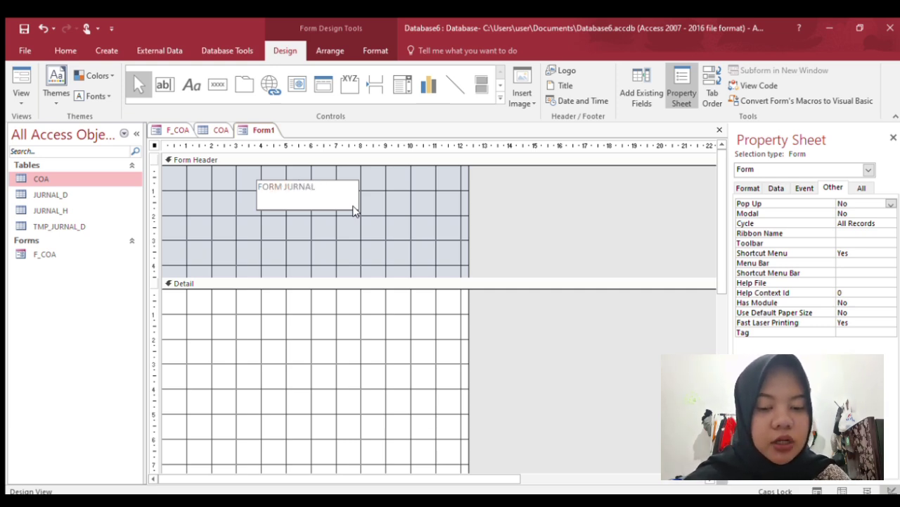
type(" UMUM")
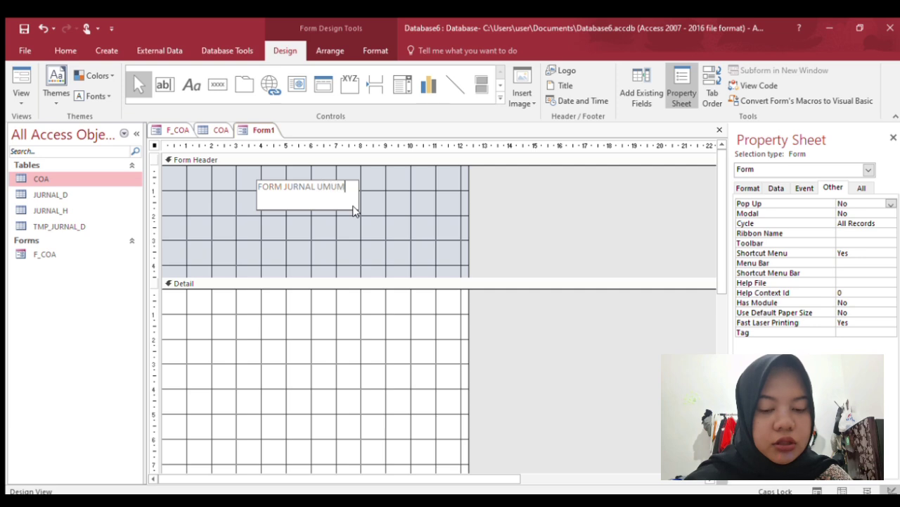
key("Return")
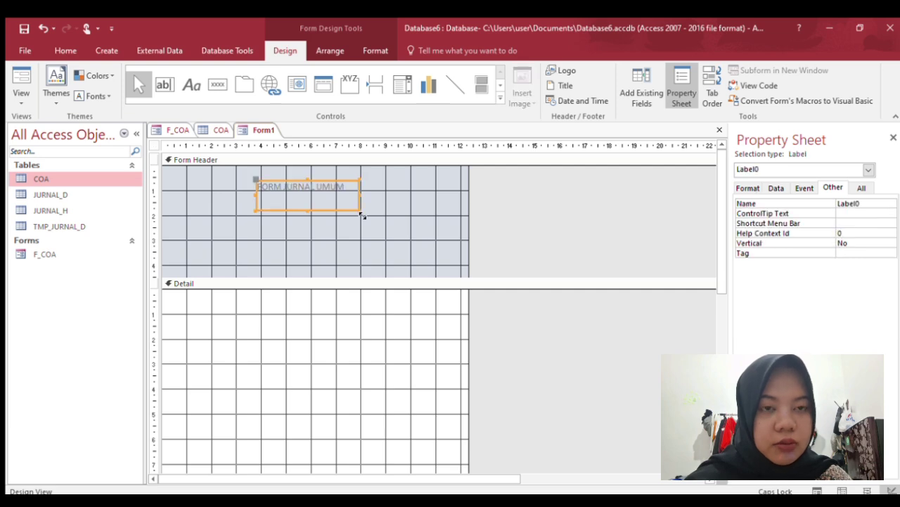
Format the FORM JURNAL UMUM label as 16 pt bold red text and widen it to about 6 cm.
left_click(339, 189)
double_click(338, 189)
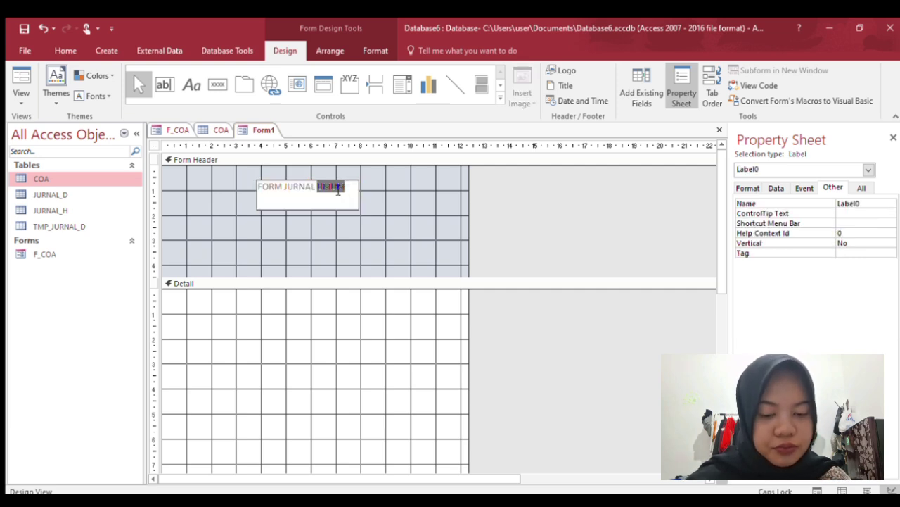
left_click(265, 187, "shift")
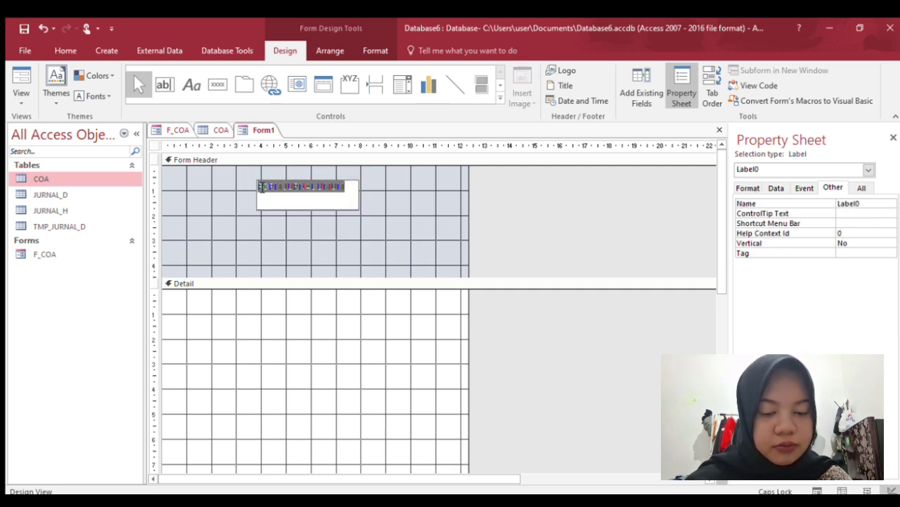
left_click(382, 50)
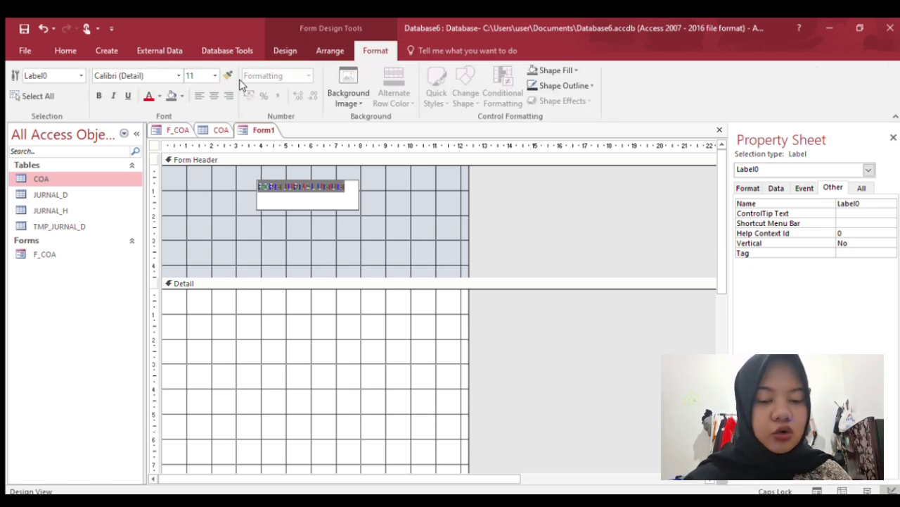
left_click(199, 75)
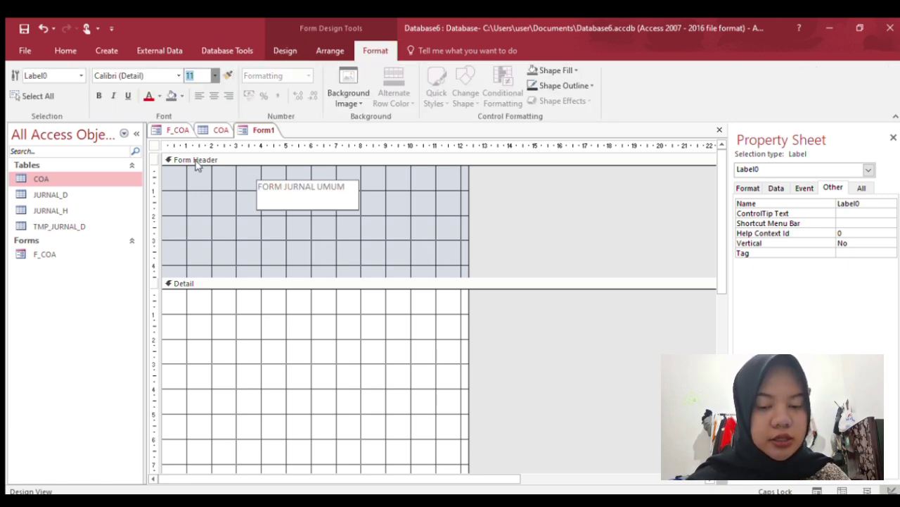
type("16")
key("Return")
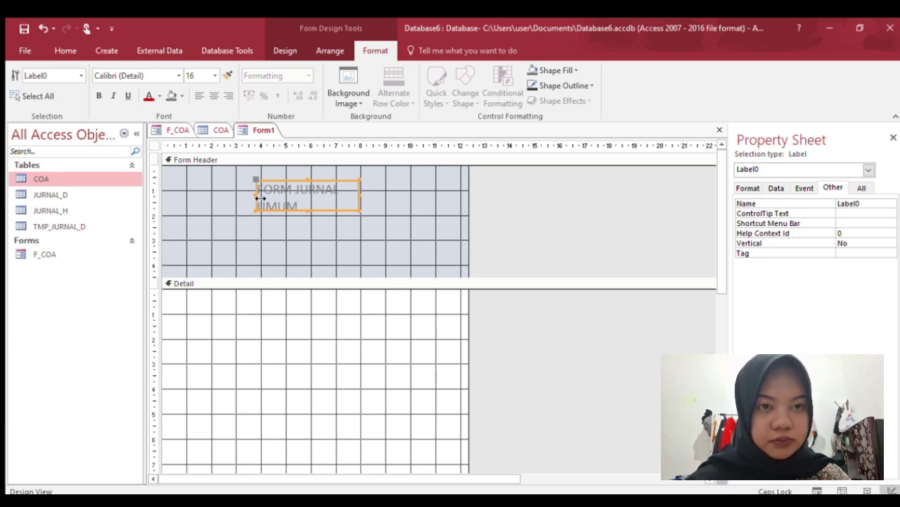
left_click_drag(260, 199, 242, 197)
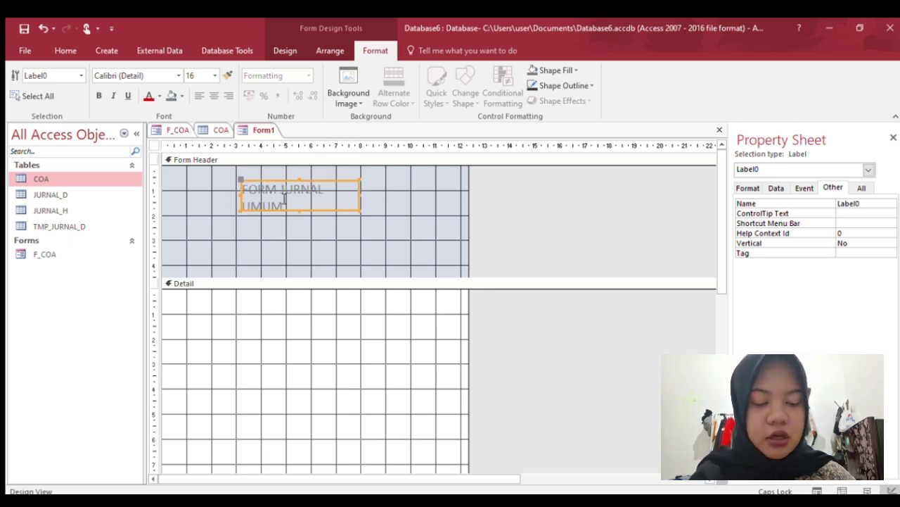
left_click_drag(353, 198, 389, 199)
Place a text box under the header title and duplicate it twice to make a column of three.
left_click(164, 84)
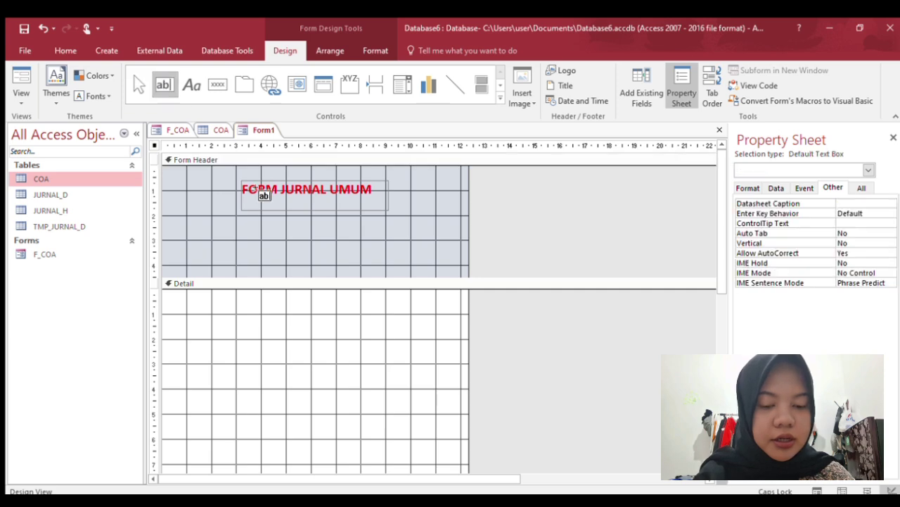
left_click(305, 216)
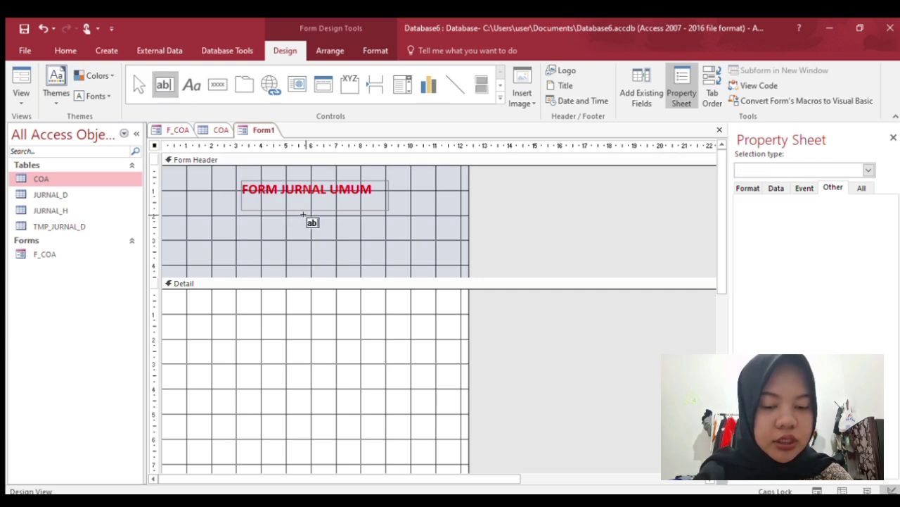
key("ctrl+c")
key("ctrl+v")
key("ctrl+v")
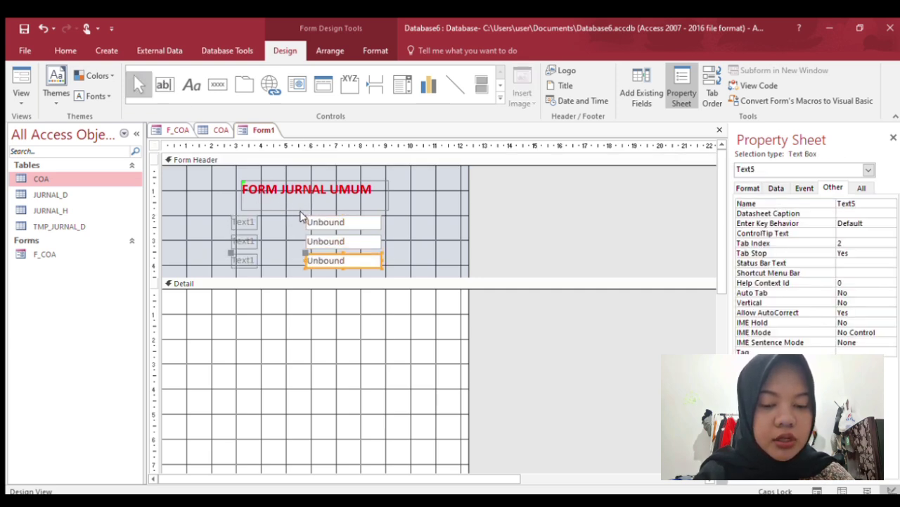
Change the caption of the first text box's label to NO JURNAL.
left_click(241, 222)
left_click(243, 223)
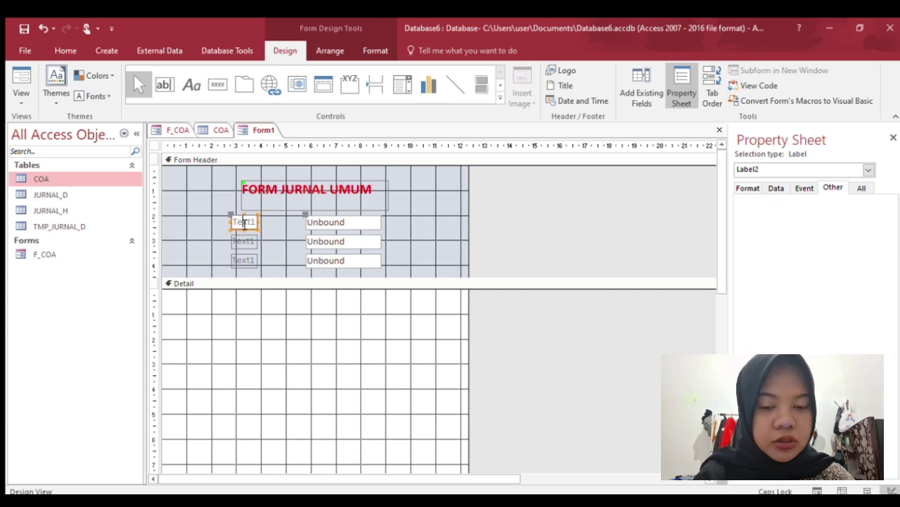
double_click(245, 223)
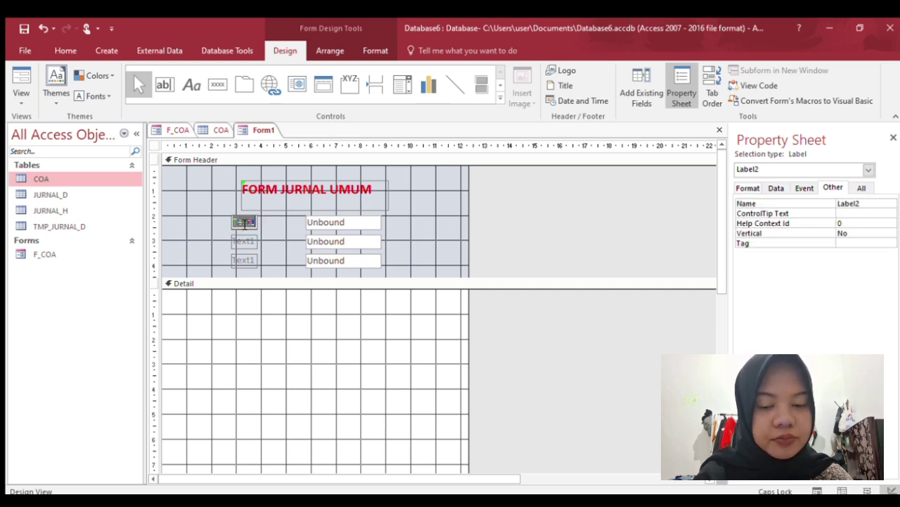
type("NO JUR")
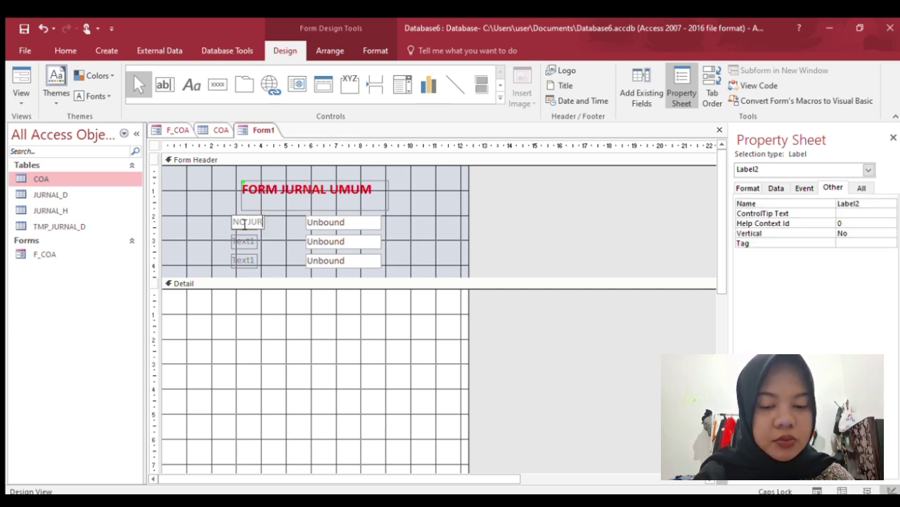
type("NAL")
key("Return")
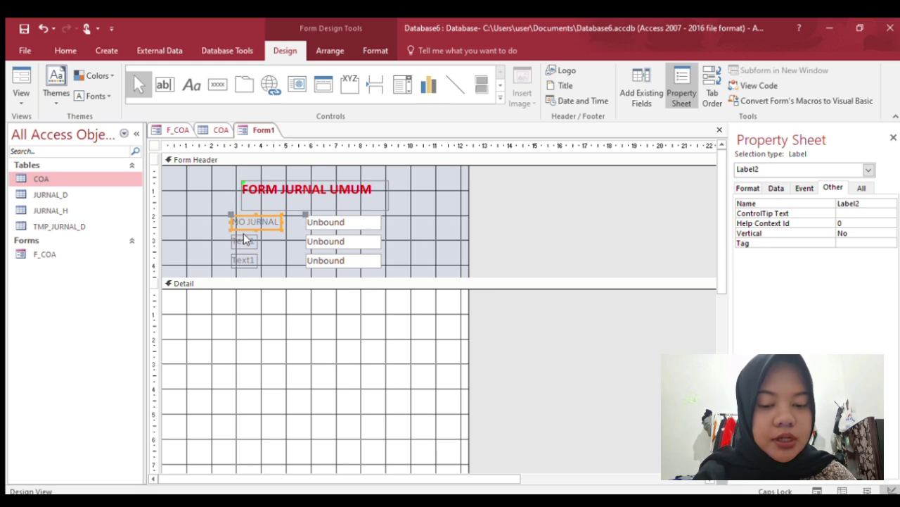
Change the caption of the second text box's label to TANGGAL.
left_click(245, 239)
double_click(245, 240)
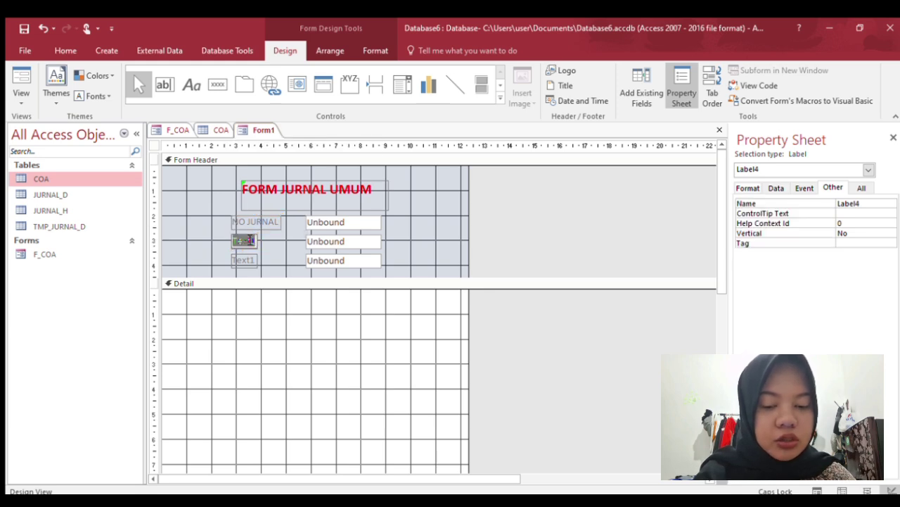
type("TANG")
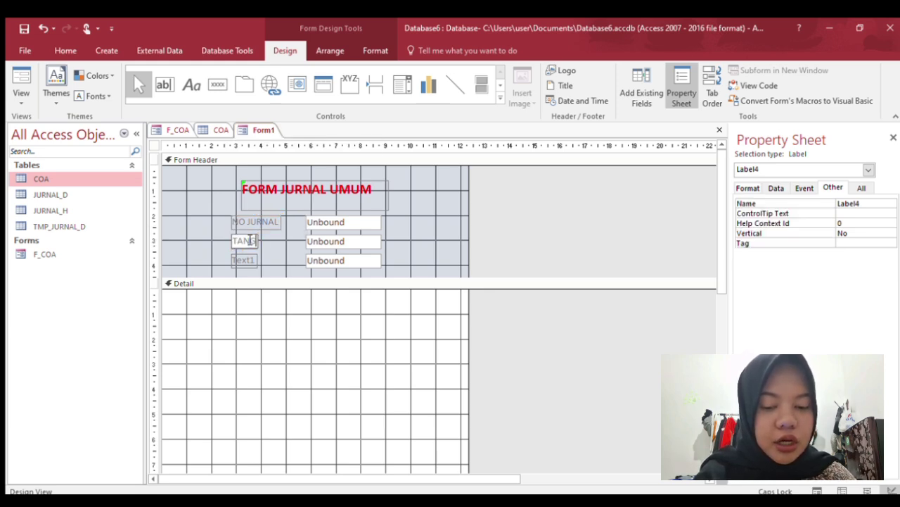
type("GAL")
key("Return")
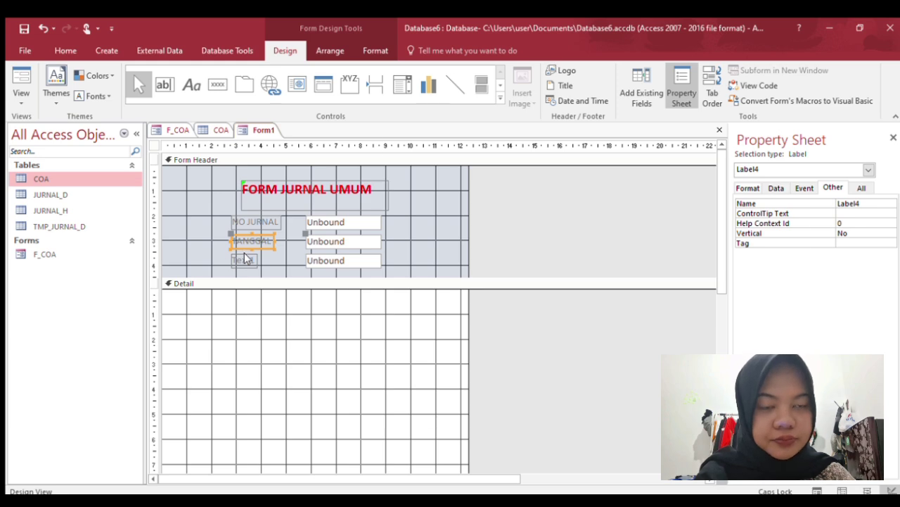
Change the caption of the third text box's label to KETERANGAN.
left_click(245, 258)
double_click(245, 259)
type("K")
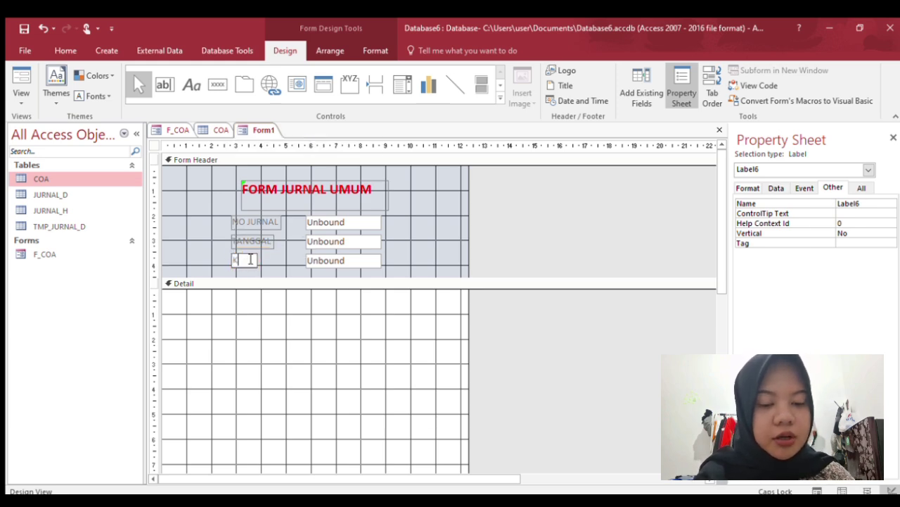
type("ETERANGAN")
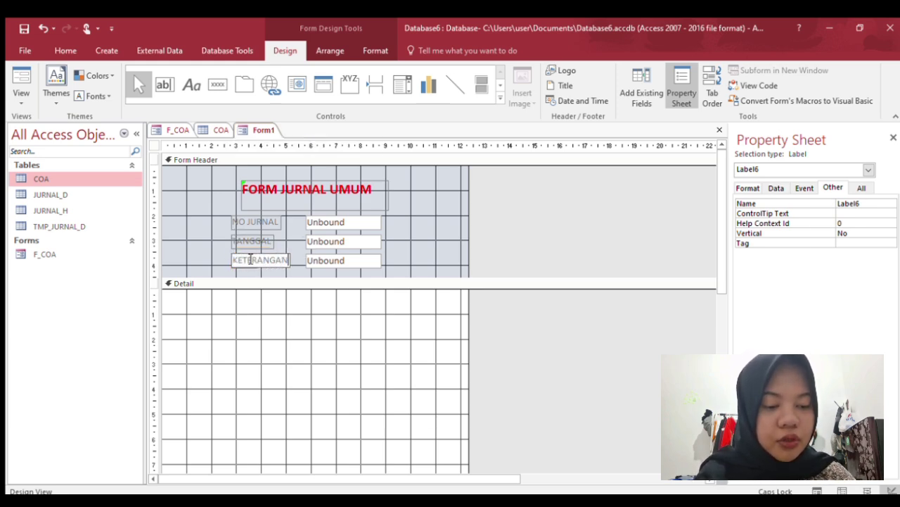
key("Return")
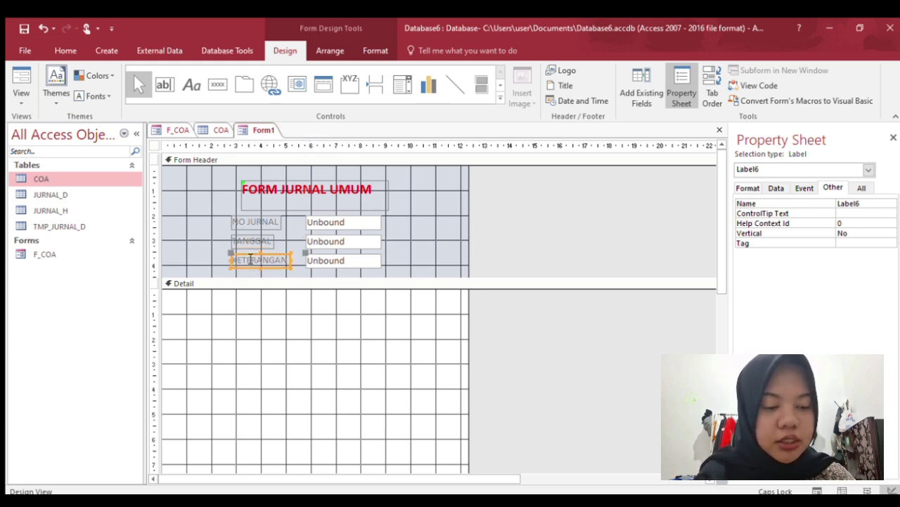
Name the text box beside the NO JURNAL label txtnojurnal.
left_click(330, 224)
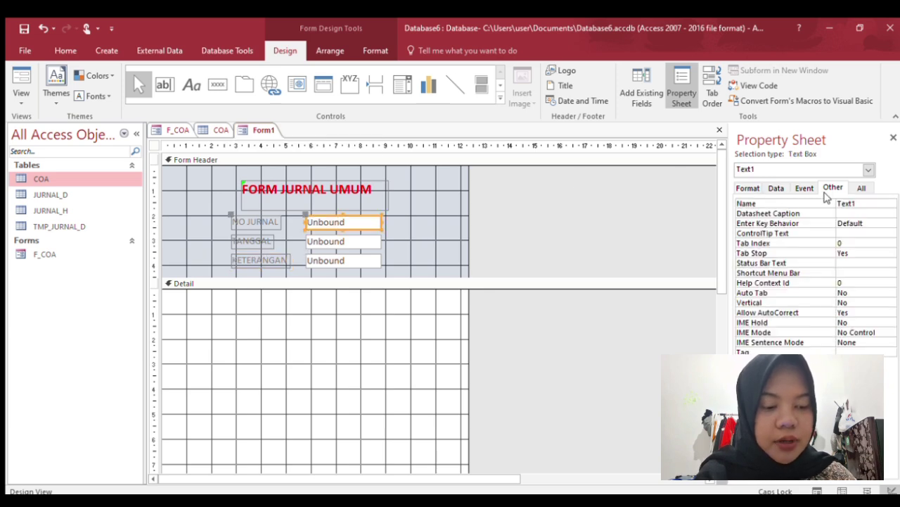
double_click(847, 203)
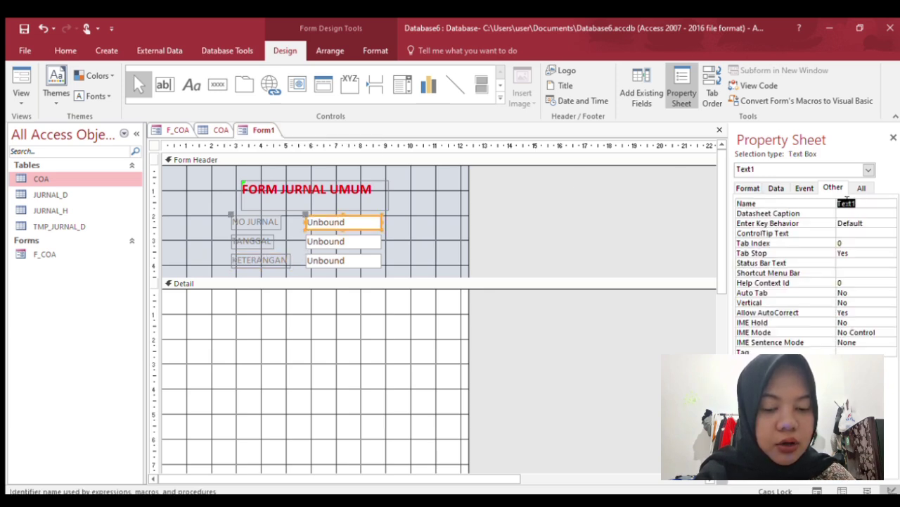
type("txtnojurna")
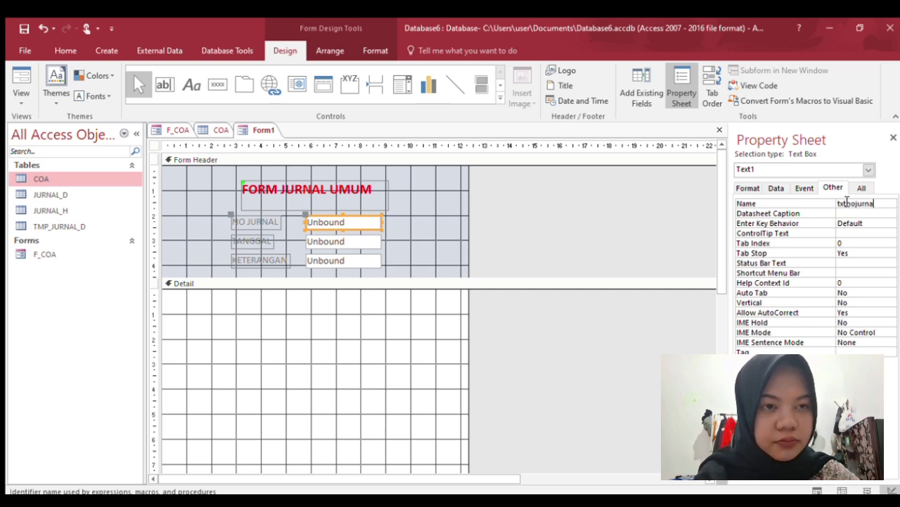
type("l")
key("Return")
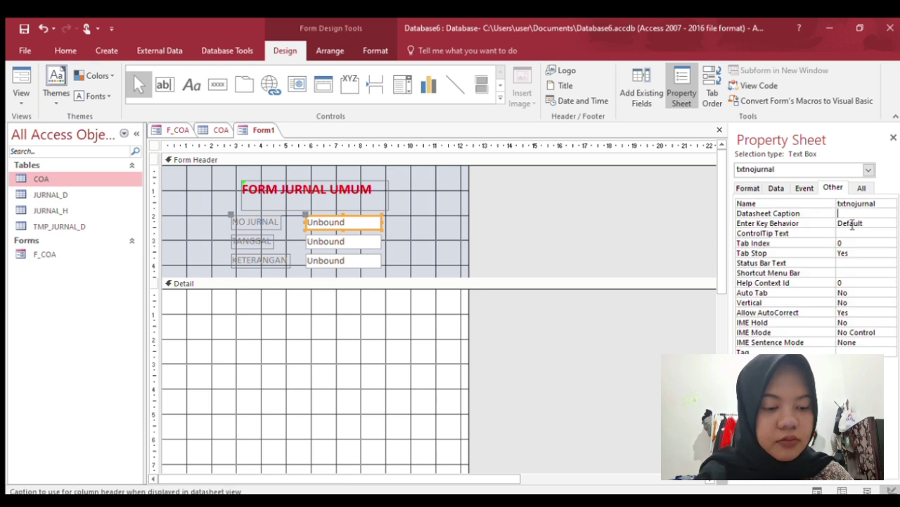
Name the text box beside the TANGGAL label txttanggal.
left_click(366, 242)
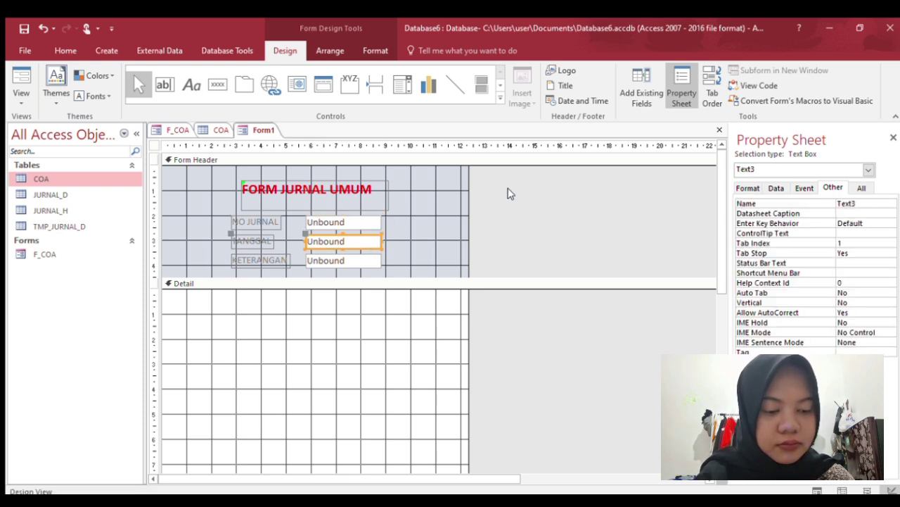
left_click(840, 203)
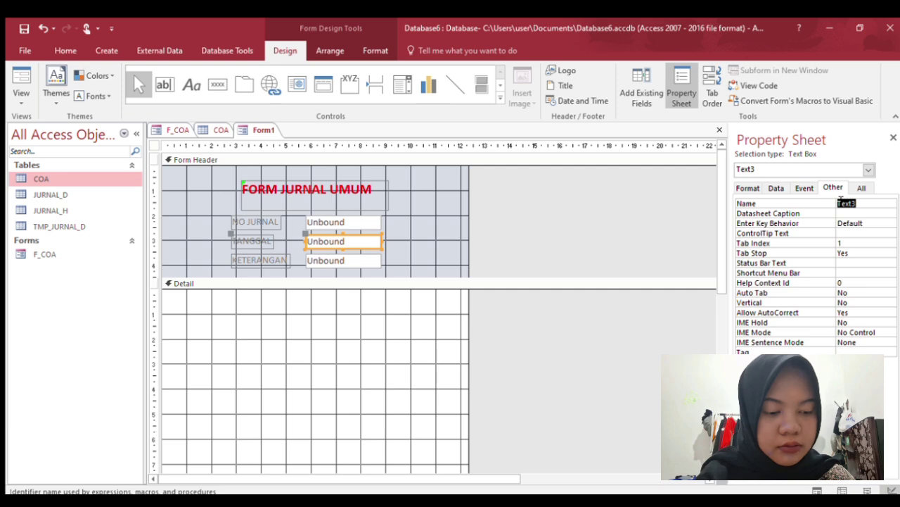
type("txttanggal")
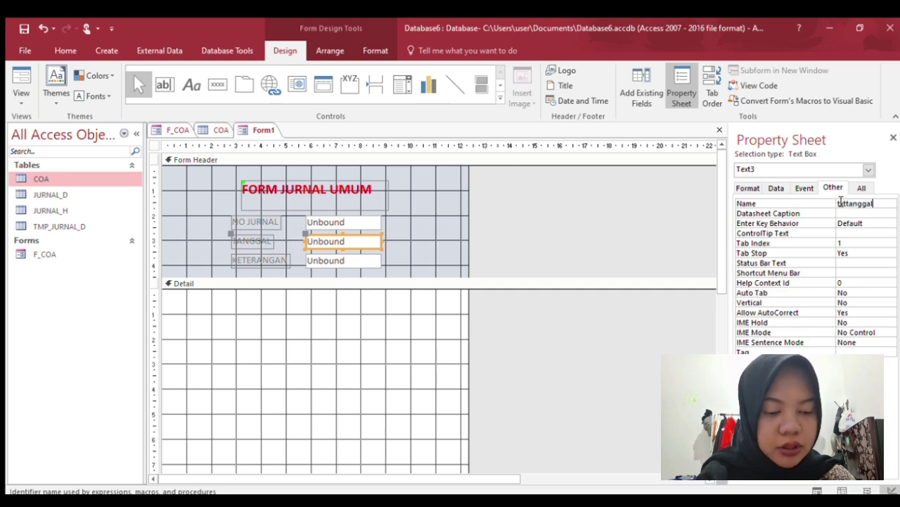
key("Return")
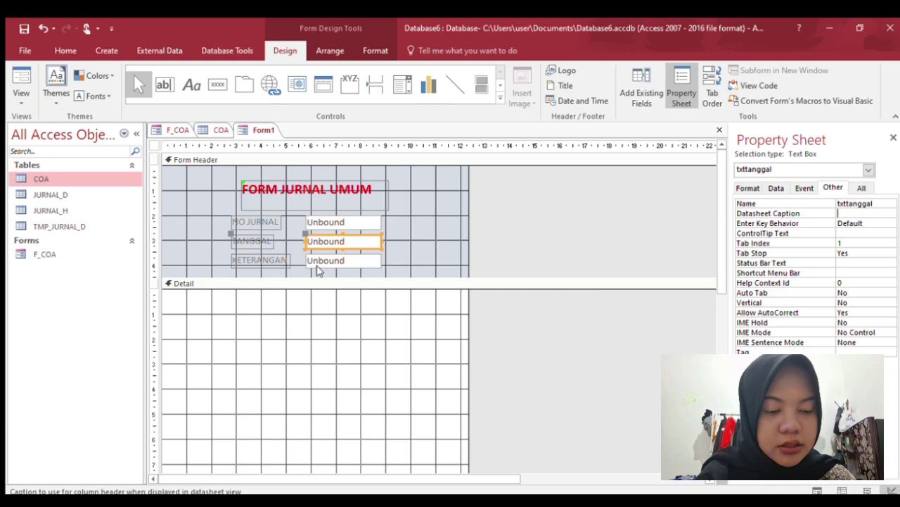
Name the text box beside the KETERANGAN label txtketerangan.
left_click(336, 259)
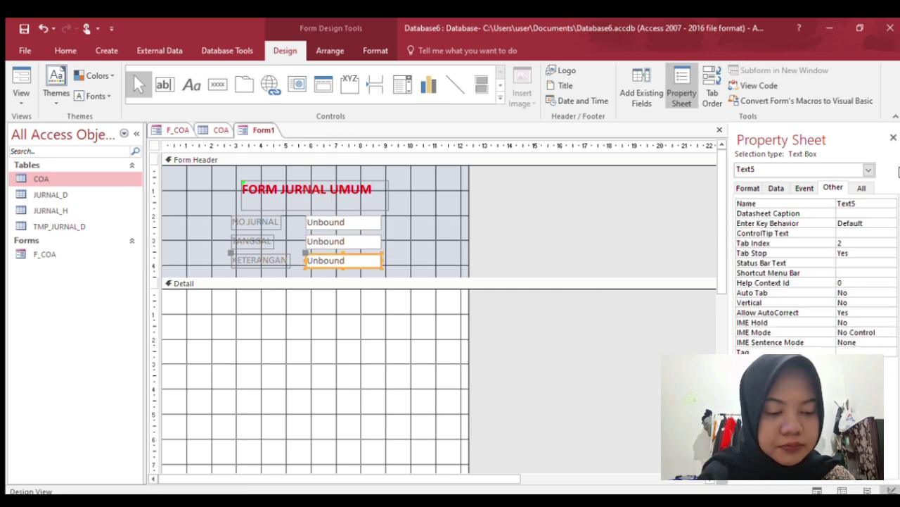
left_click(860, 202)
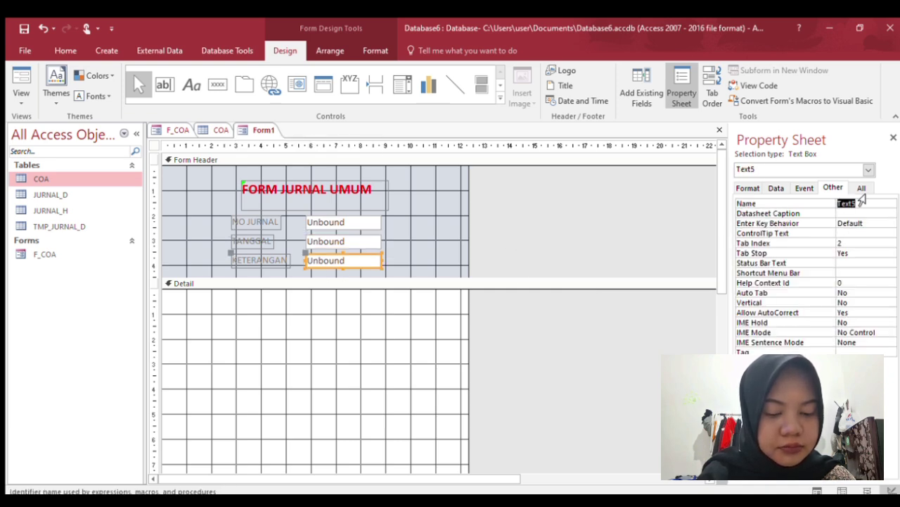
type("txtketerangan")
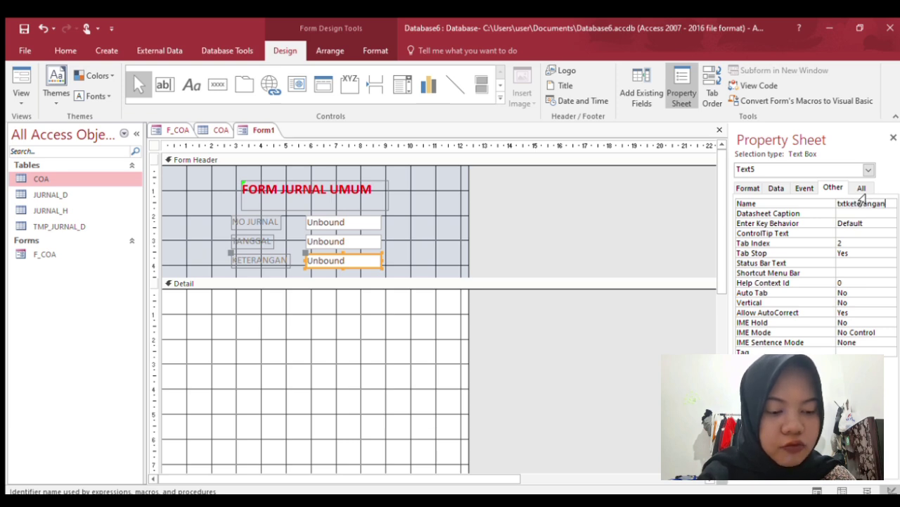
key("Return")
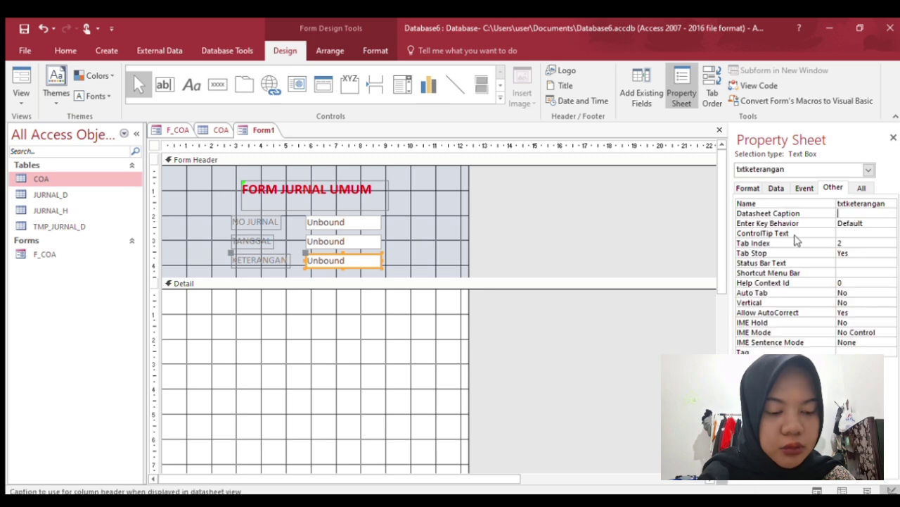
Set the display format of the txttanggal text box to Medium Date.
left_click(369, 243)
left_click(747, 188)
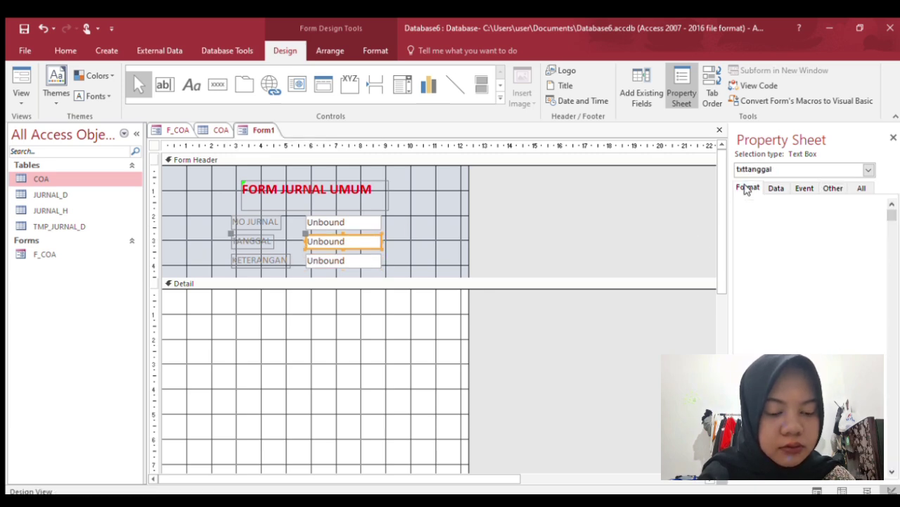
left_click(879, 204)
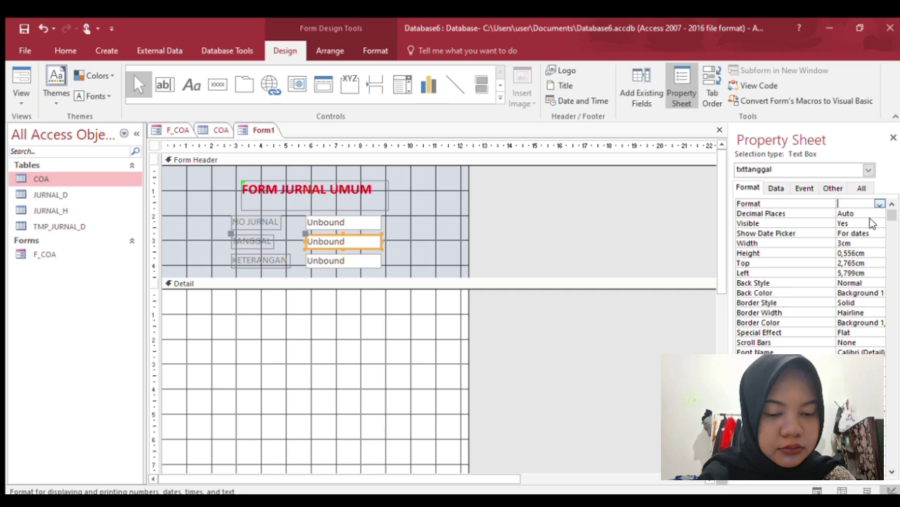
type("m D")
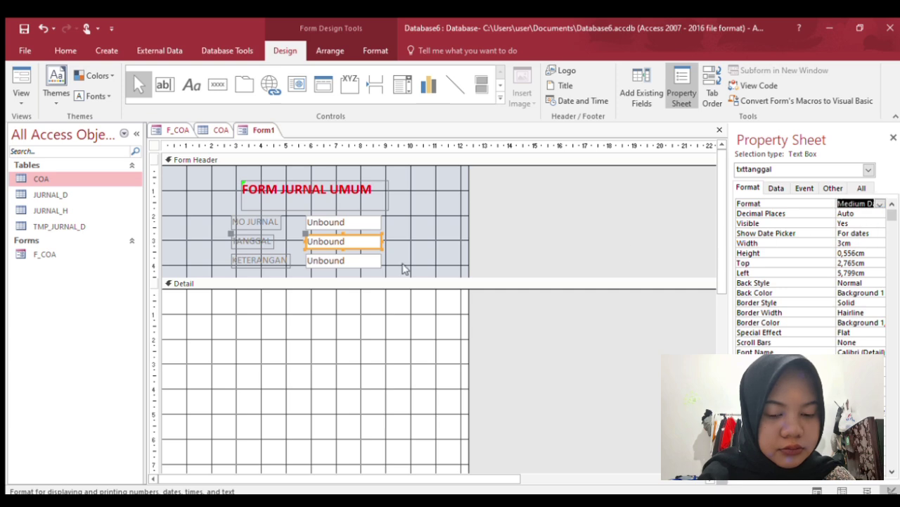
key("Return")
Draw a subform about 11.2 by 6.6 cm in the Detail section, name it F_JURNAL_D, and save the main form as F_JURNAL_H.
left_click(347, 261)
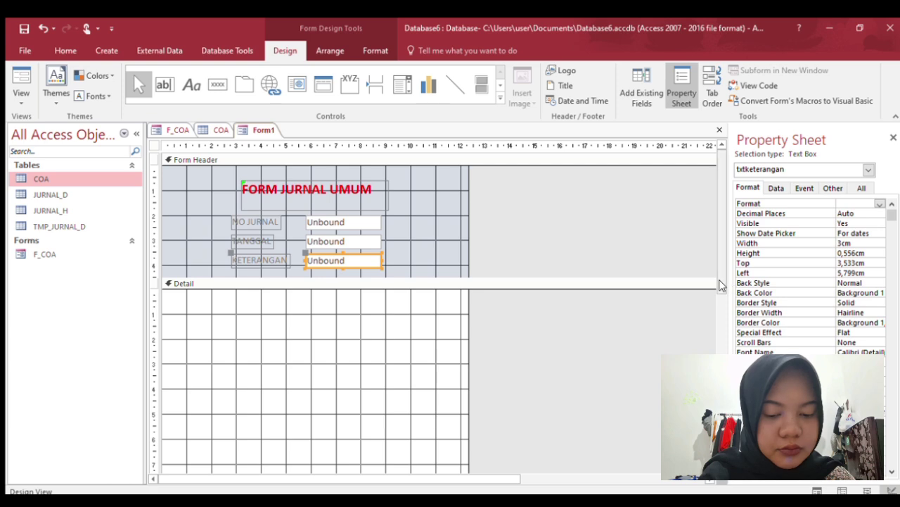
scroll(721, 285, "down", 2)
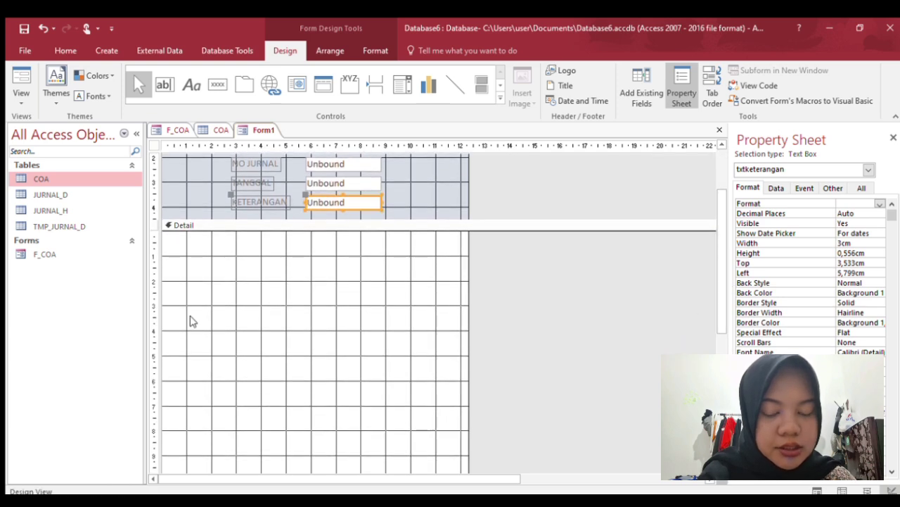
left_click(192, 320)
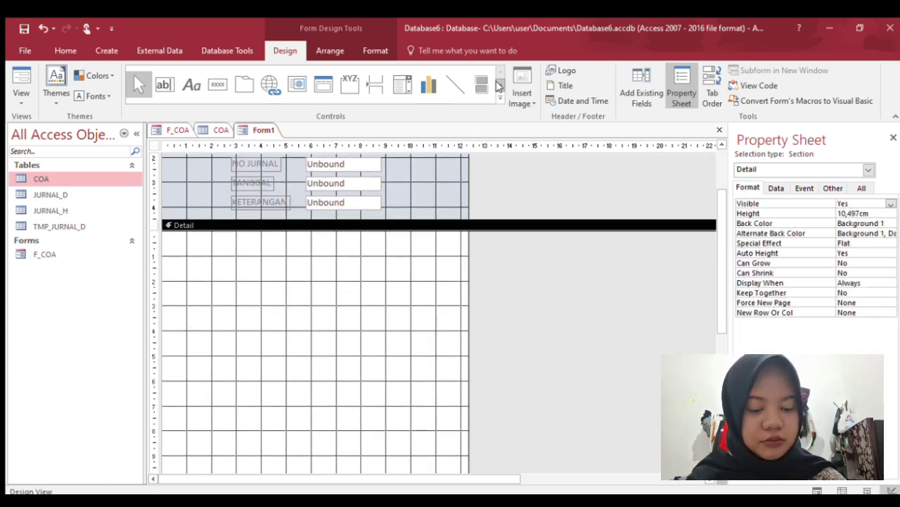
left_click(498, 85)
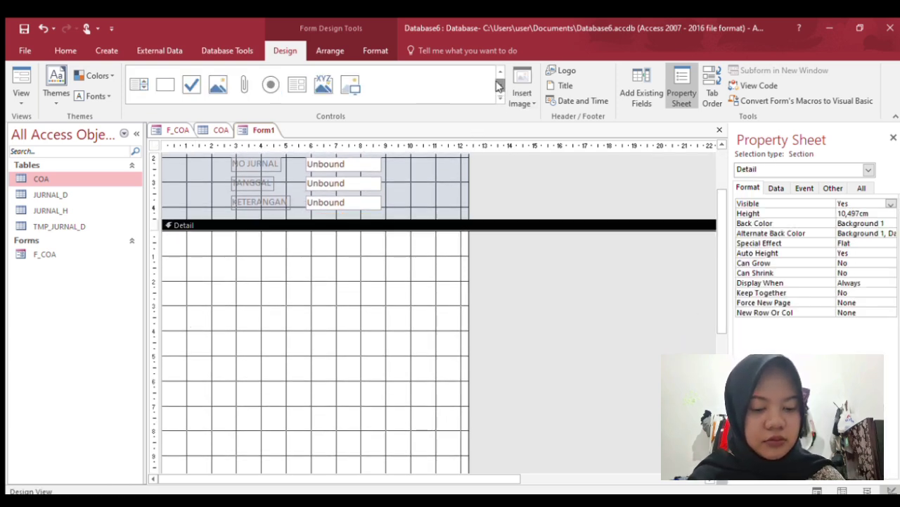
left_click(290, 86)
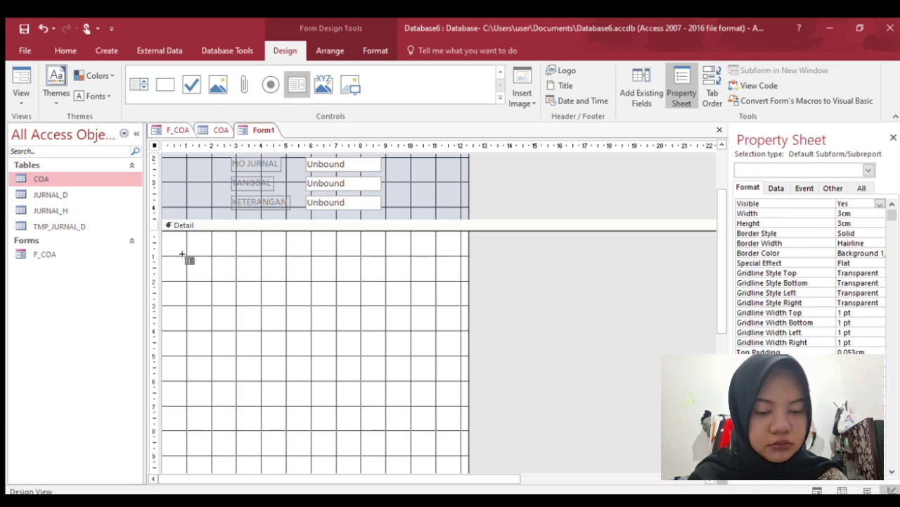
left_click_drag(171, 247, 453, 413)
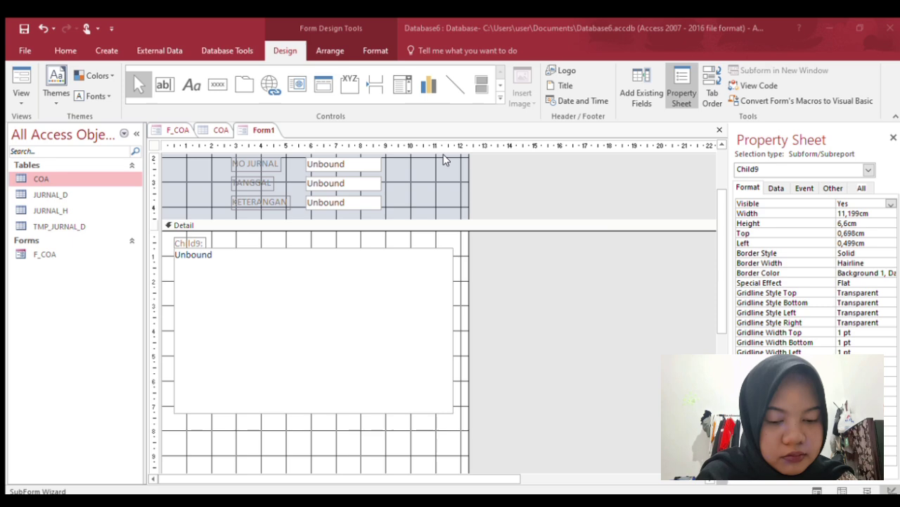
left_click(452, 163)
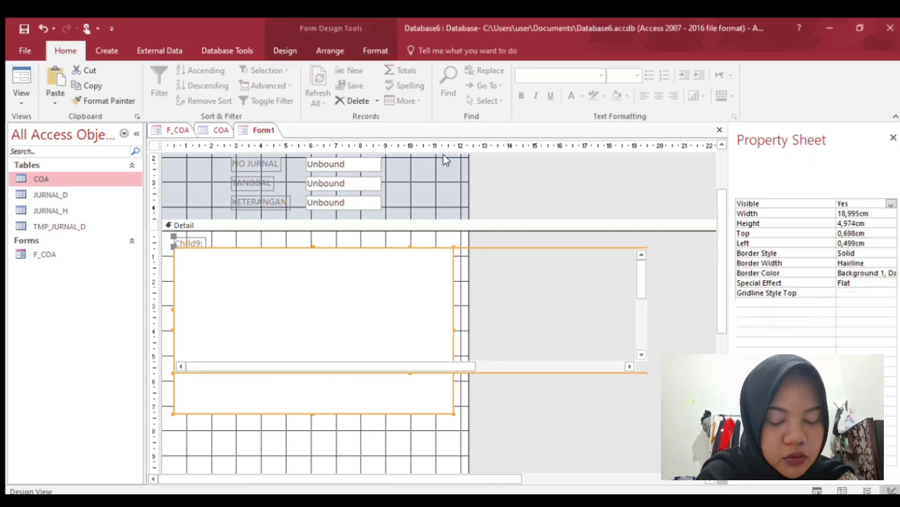
left_click(23, 29)
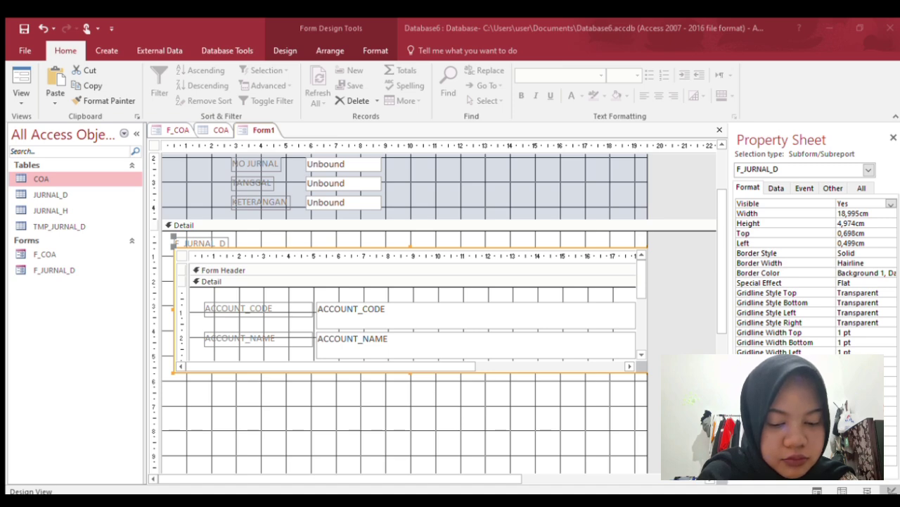
Narrow the subform's ACCOUNT_CODE text box to about 12 cm and the ACCOUNT_NAME text box to about 11.9 cm.
left_click(461, 318)
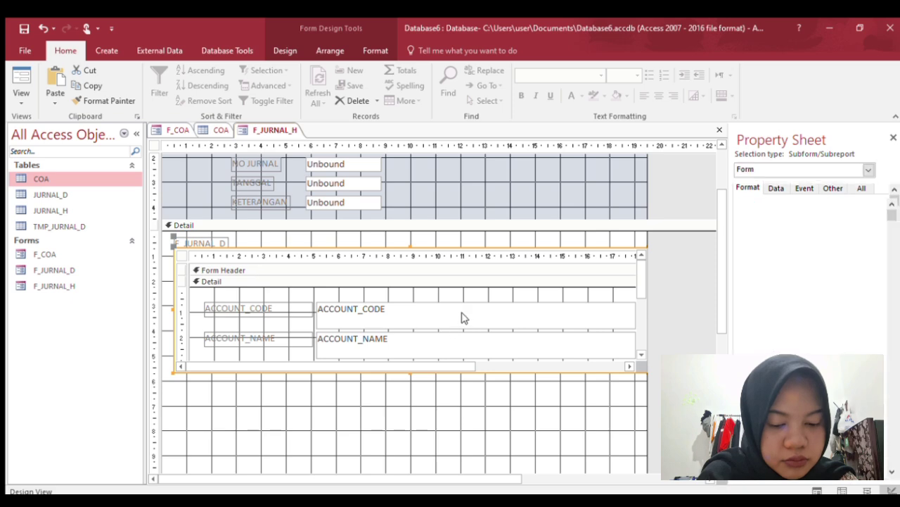
left_click(640, 318)
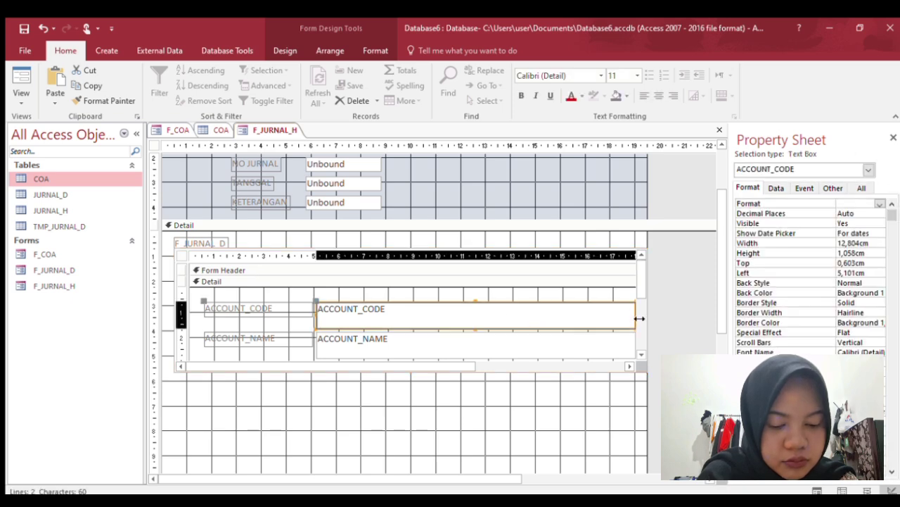
left_click_drag(640, 319, 617, 323)
left_click(619, 342)
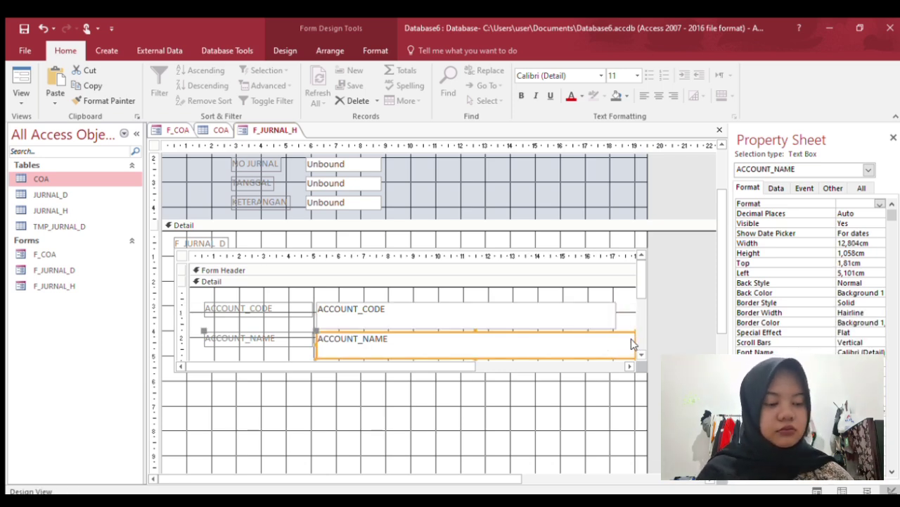
left_click_drag(636, 345, 615, 351)
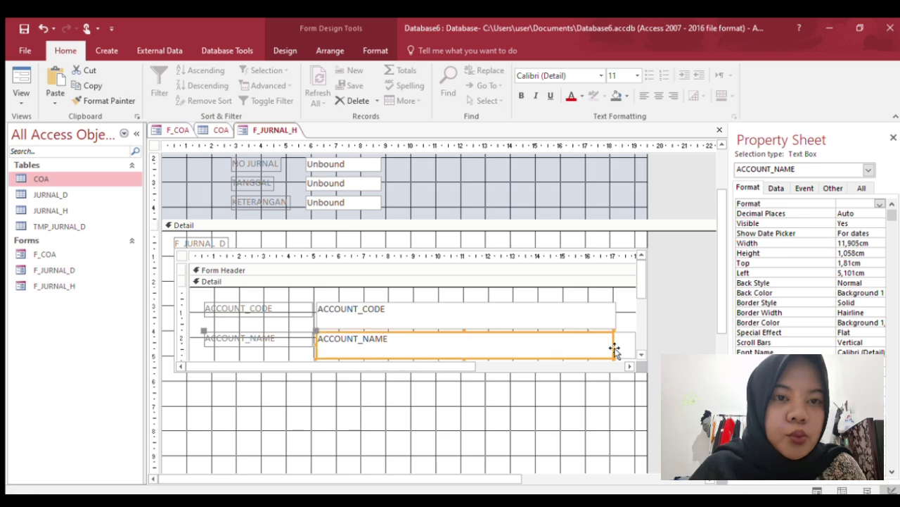
Change the subform's ACCOUNT_CODE text box to a combo box and set its row source to COA.
left_click(553, 323)
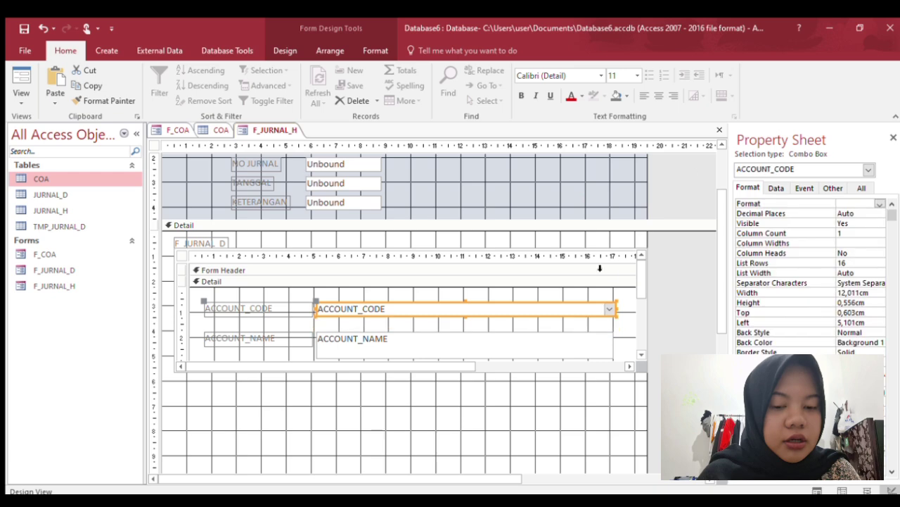
left_click(775, 188)
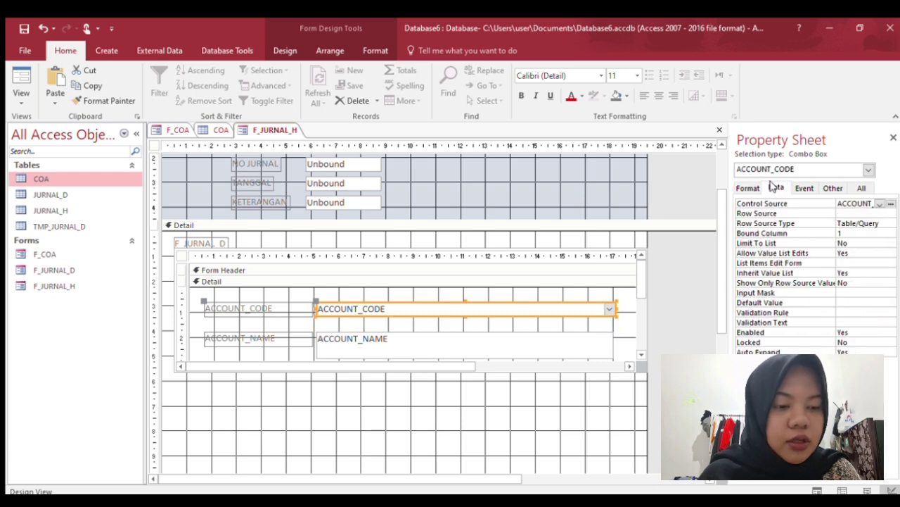
left_click(845, 213)
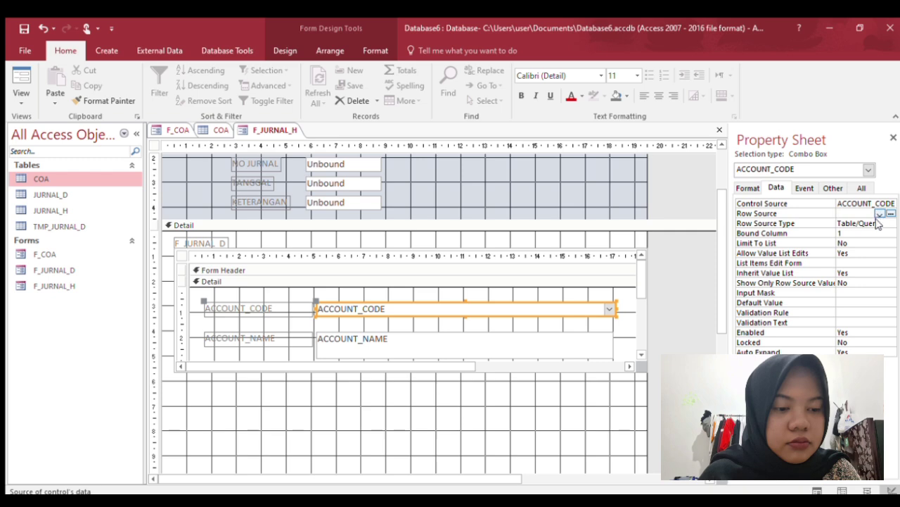
type("COA")
key("Tab")
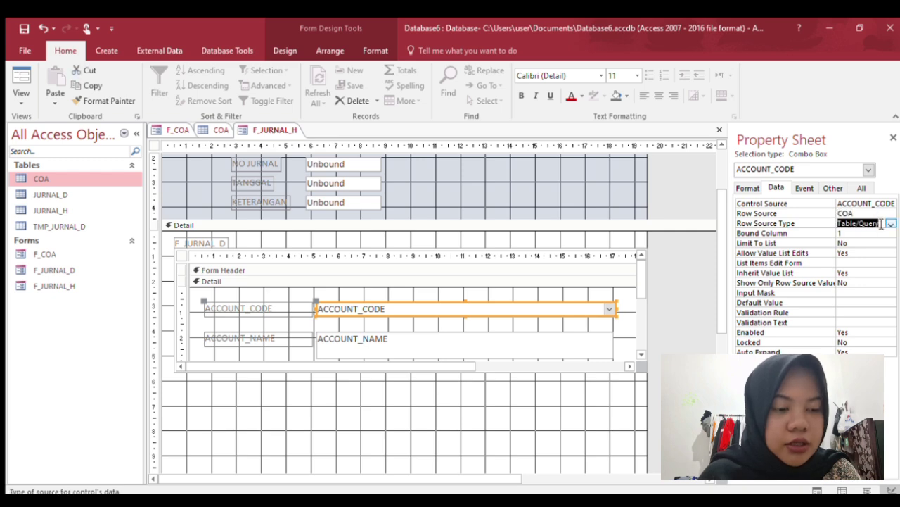
Assign an event procedure to the After Update event of the ACCOUNT_CODE combo box.
left_click(807, 188)
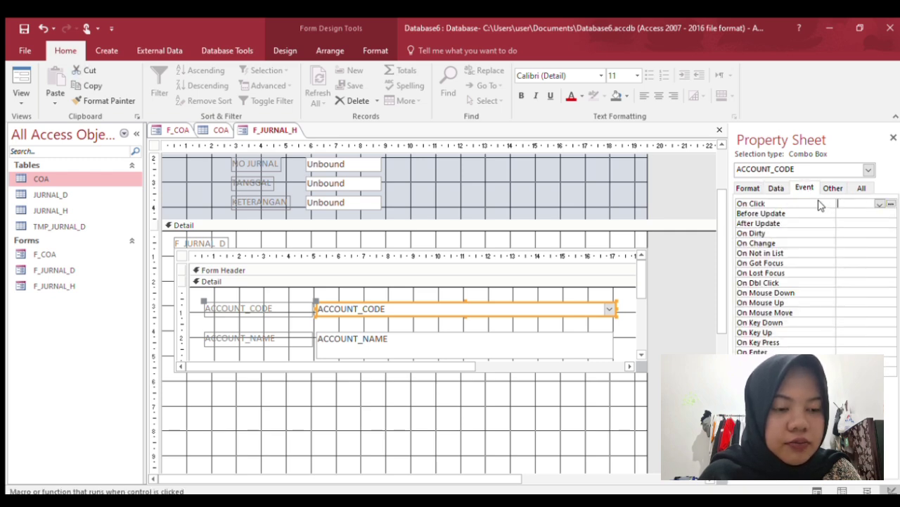
left_click(847, 224)
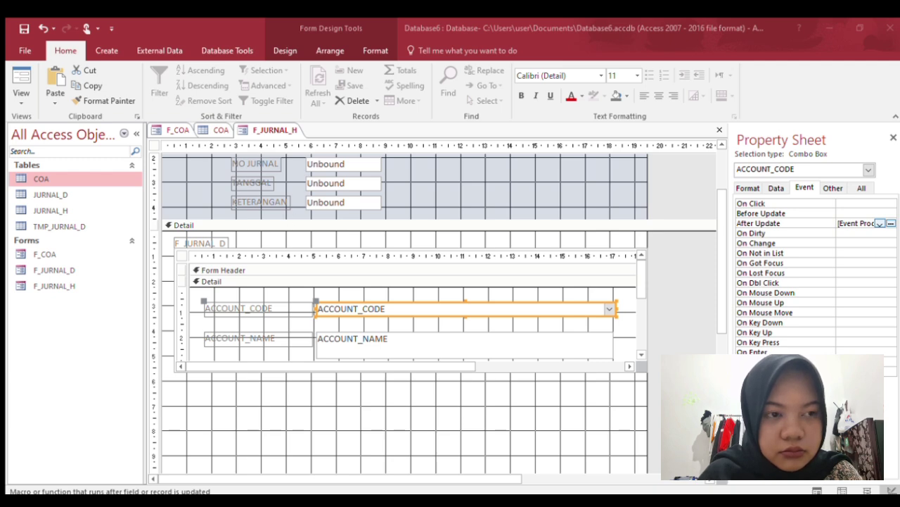
key("Caps_Lock")
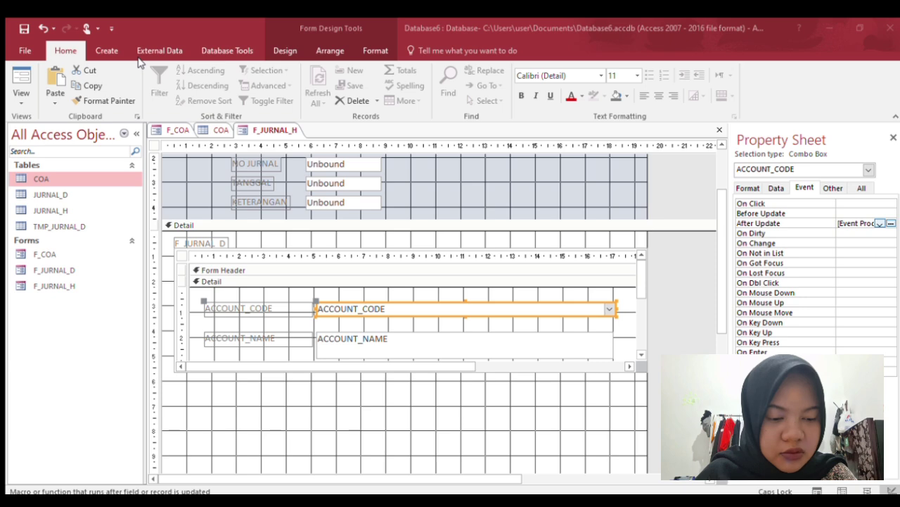
Close the COA table and the F_COA form, leaving F_JURNAL_H open in Design view.
left_click(531, 364)
left_click(746, 190)
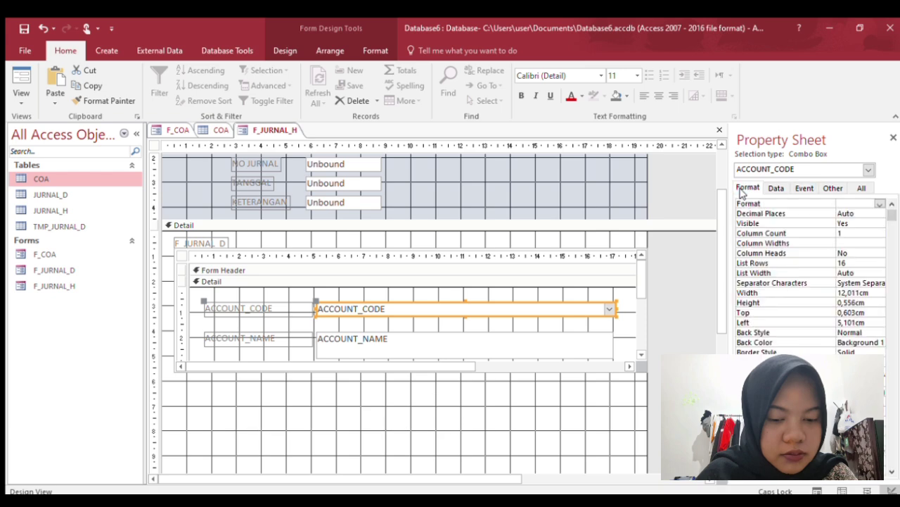
left_click(221, 130)
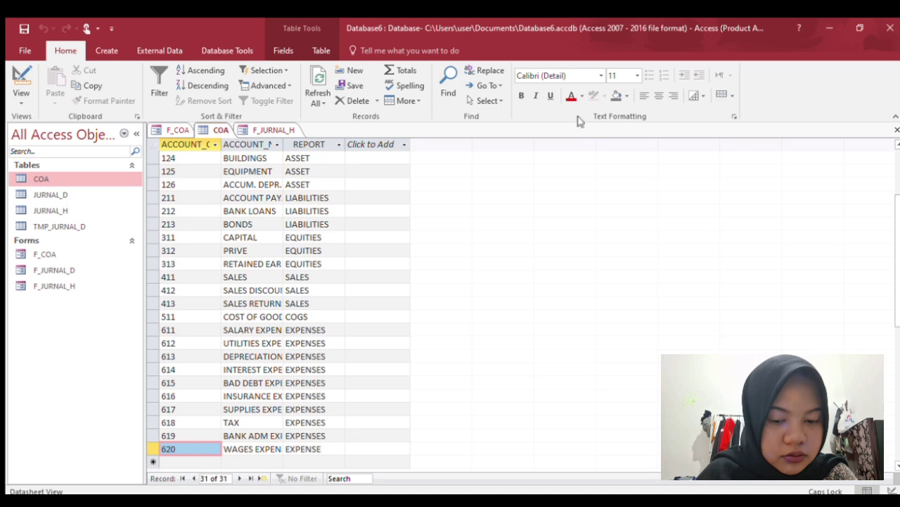
left_click(896, 128)
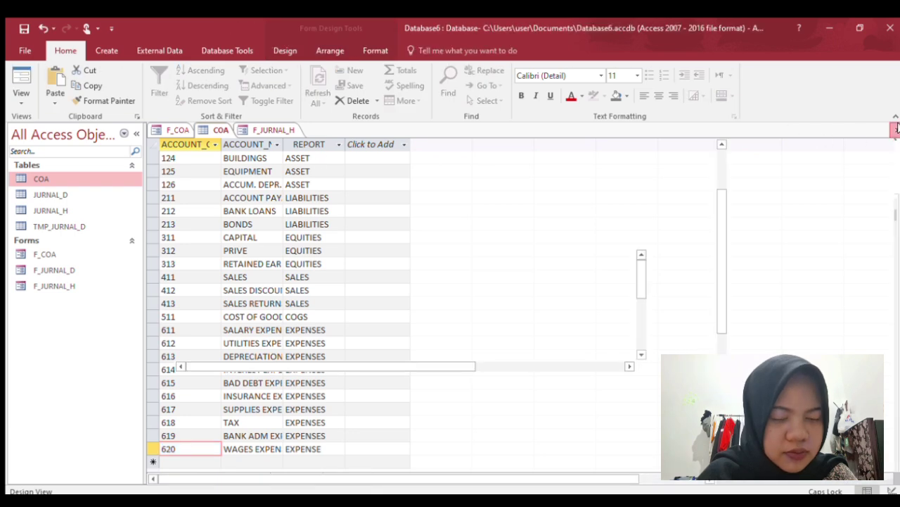
left_click(177, 130)
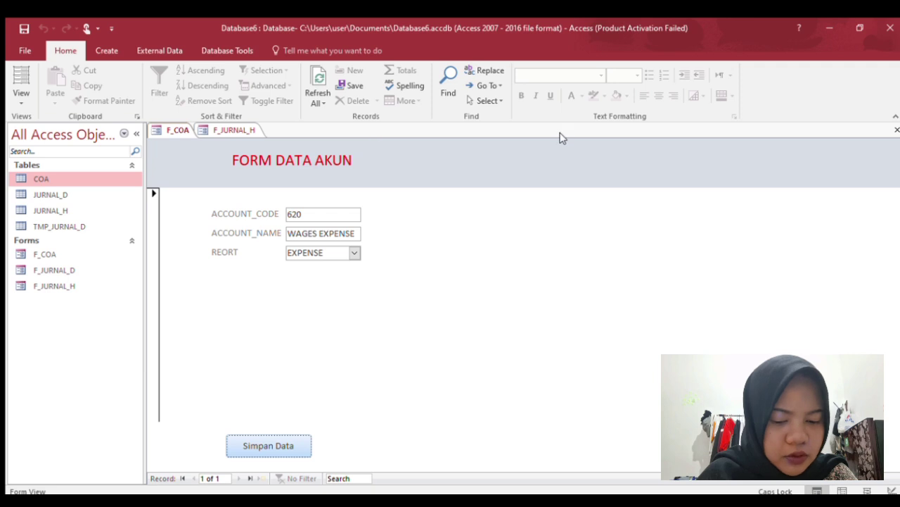
left_click(896, 130)
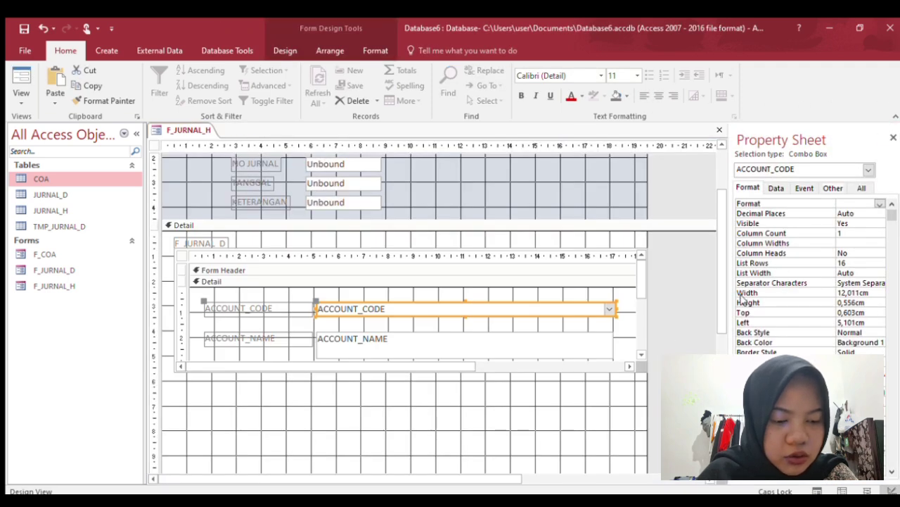
Set the column count of the subform's ACCOUNT_CODE combo box to 2.
left_click(842, 233)
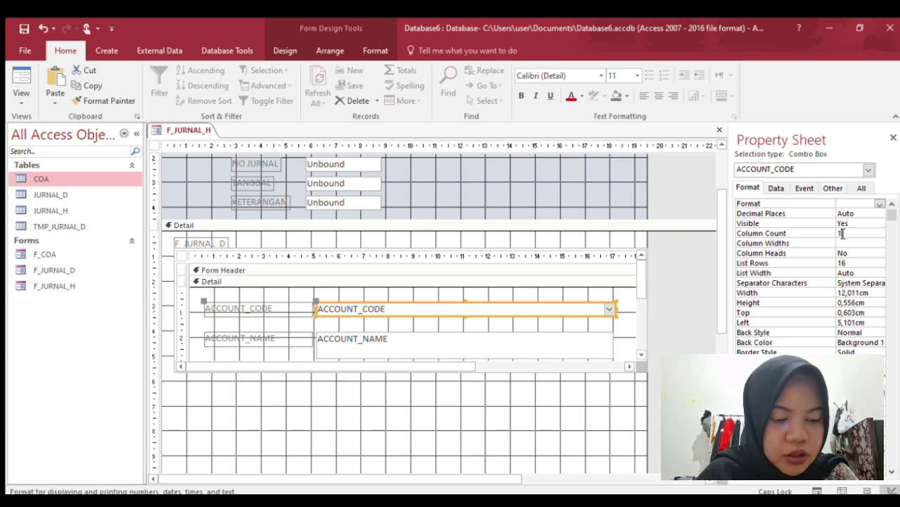
left_click(842, 233)
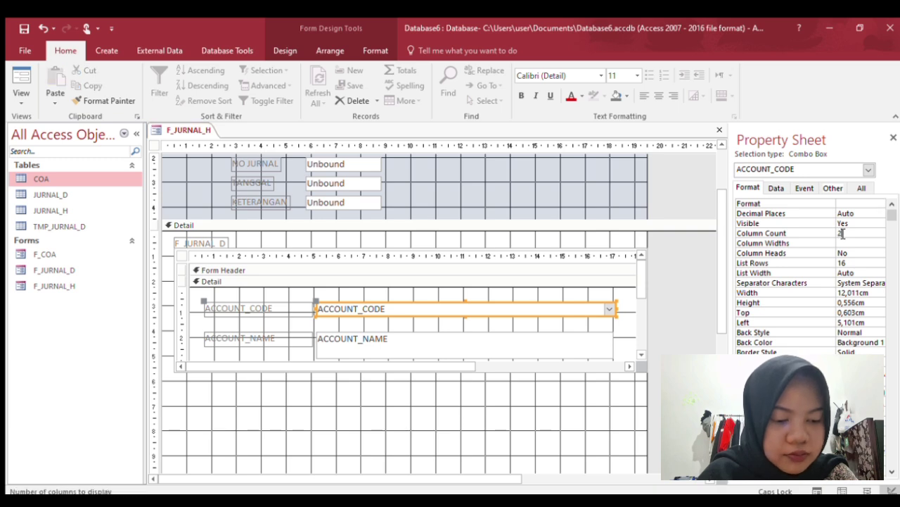
type("2")
key("Return")
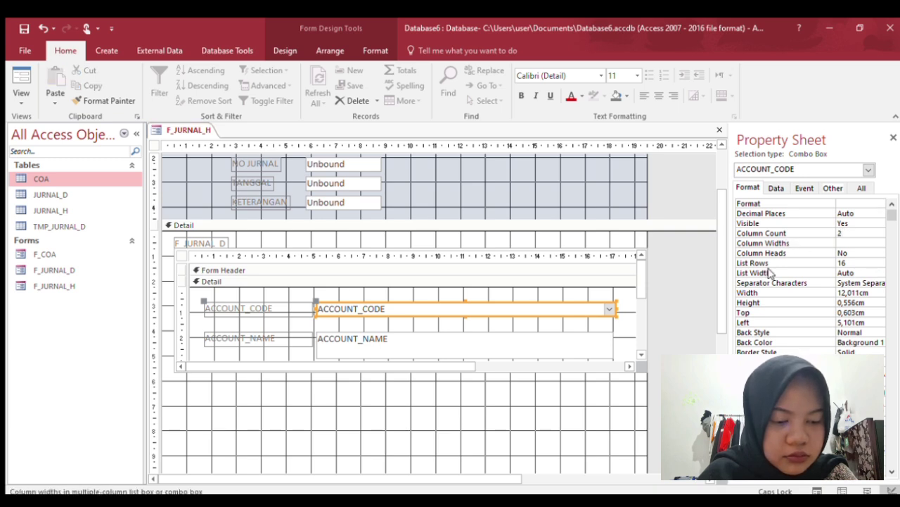
key("Up")
key("Up")
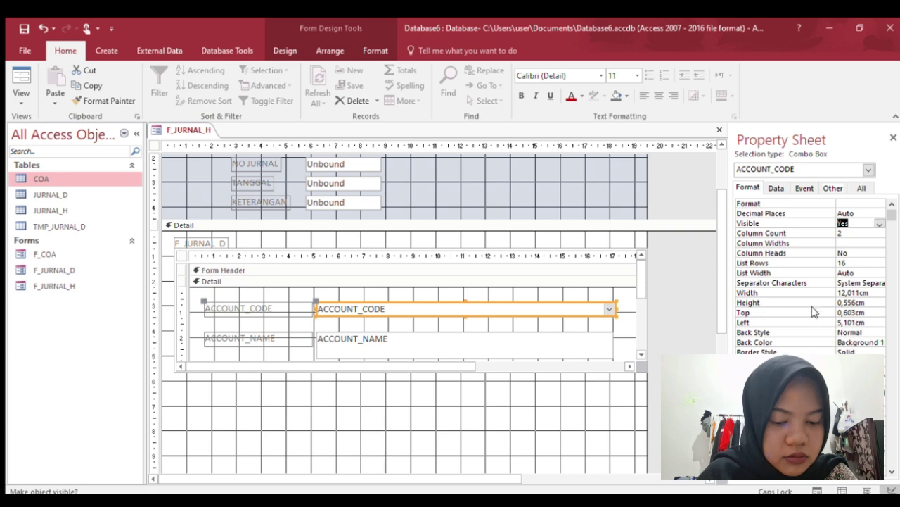
left_click(721, 277)
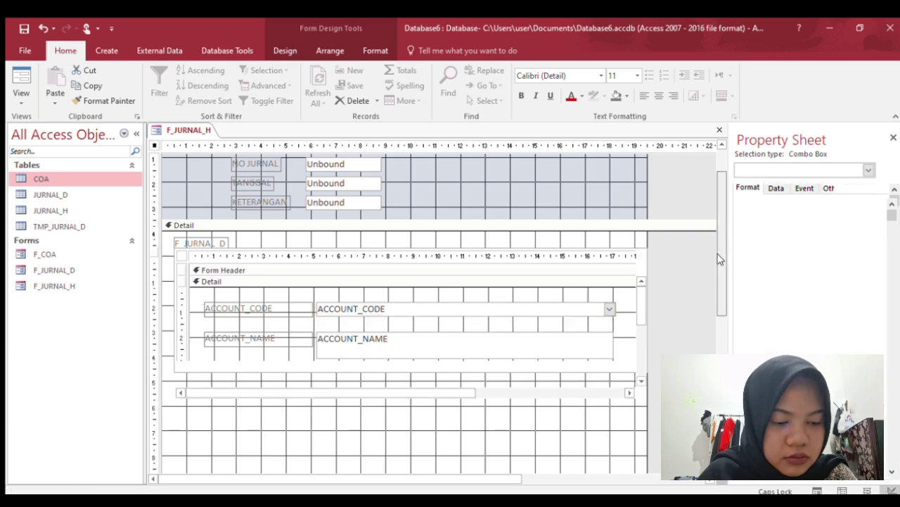
mouse_move(721, 259)
left_mouse_down()
mouse_move(721, 242)
mouse_move(721, 278)
mouse_move(721, 263)
left_mouse_up()
left_click(549, 330)
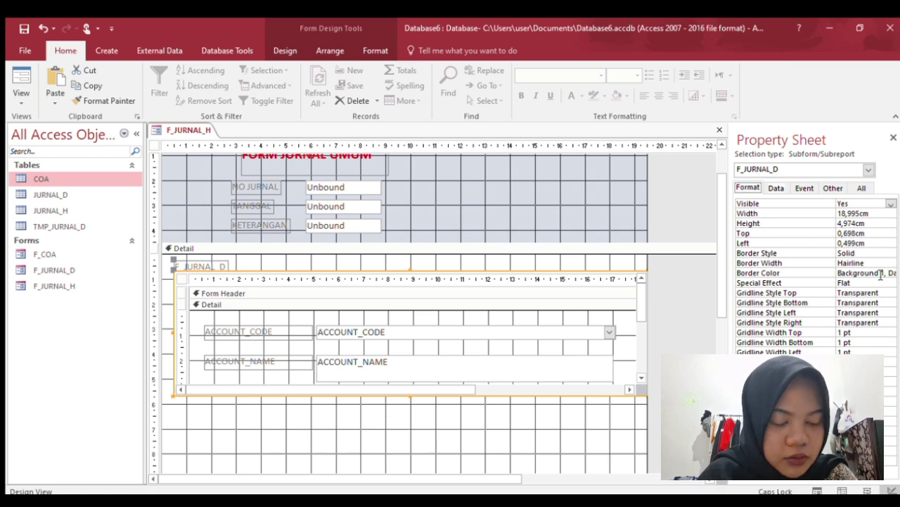
left_click(788, 256)
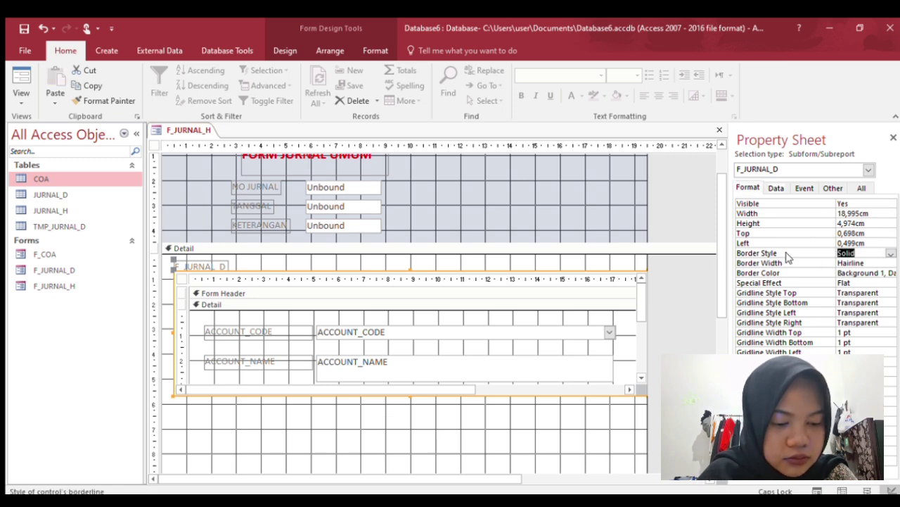
key("Up")
key("Up")
key("Up")
key("Up")
key("Up")
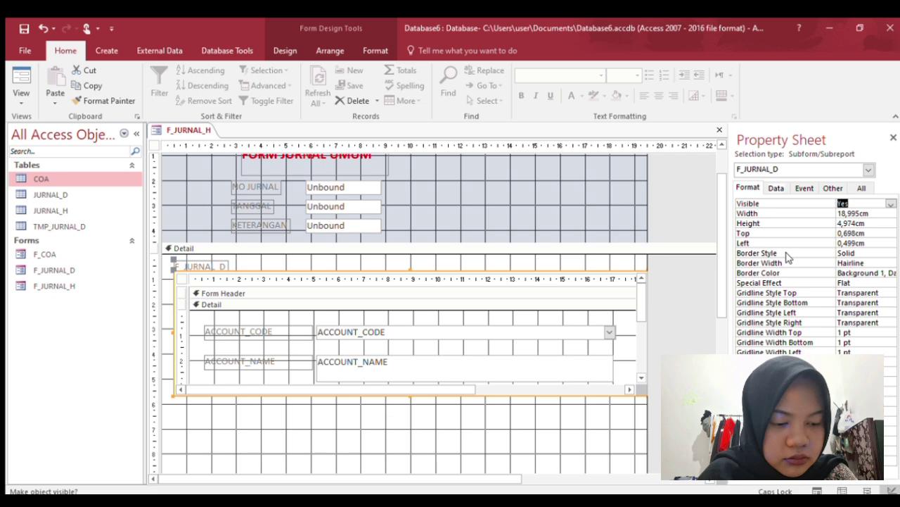
Set the ACCOUNT_CODE combo box's column widths to 1cm;5cm and its list width to 6cm.
left_click(545, 329)
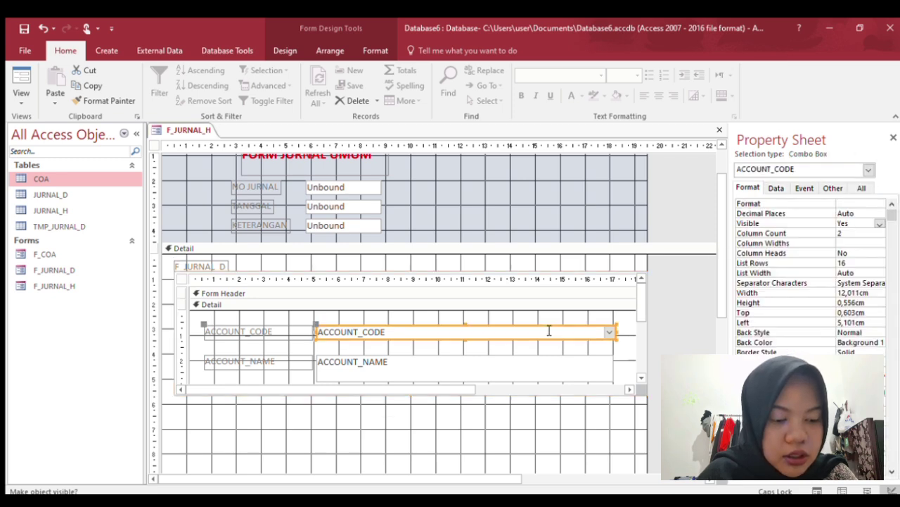
left_click(852, 244)
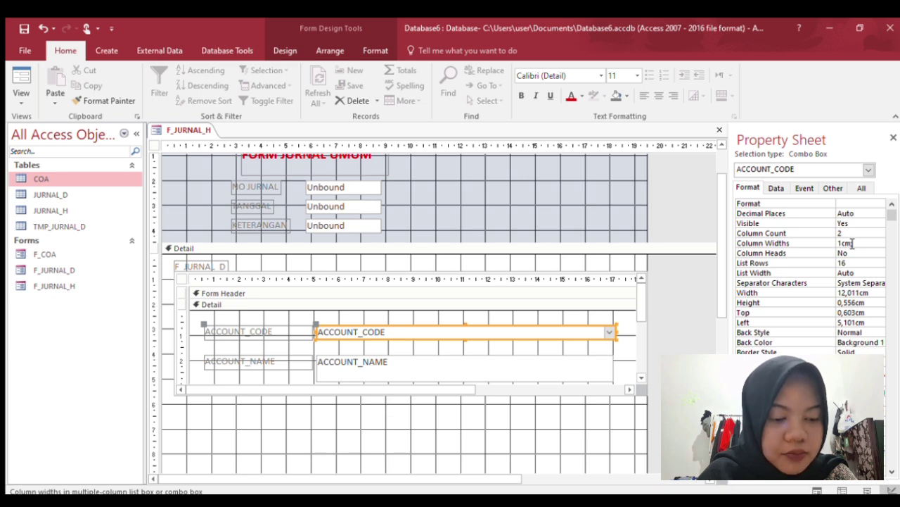
type(";5cm")
key("Return")
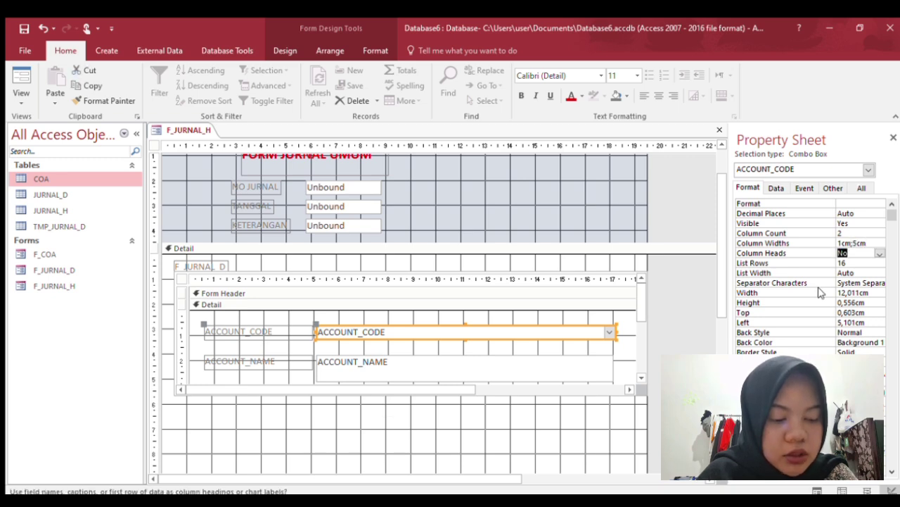
key("Return")
key("Return")
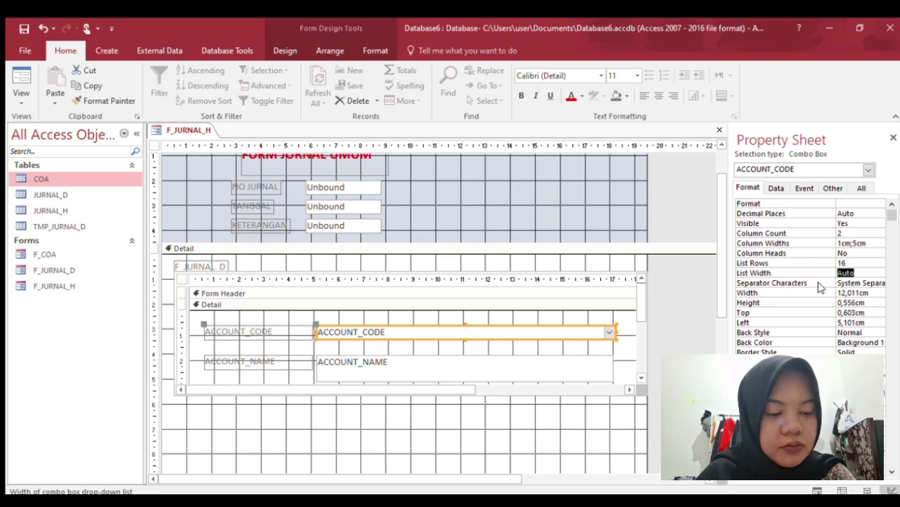
type("6cm")
key("Return")
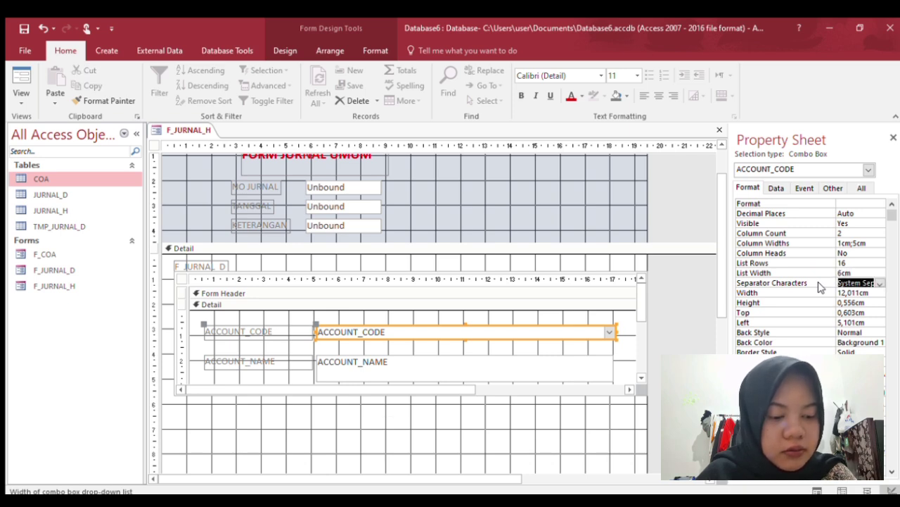
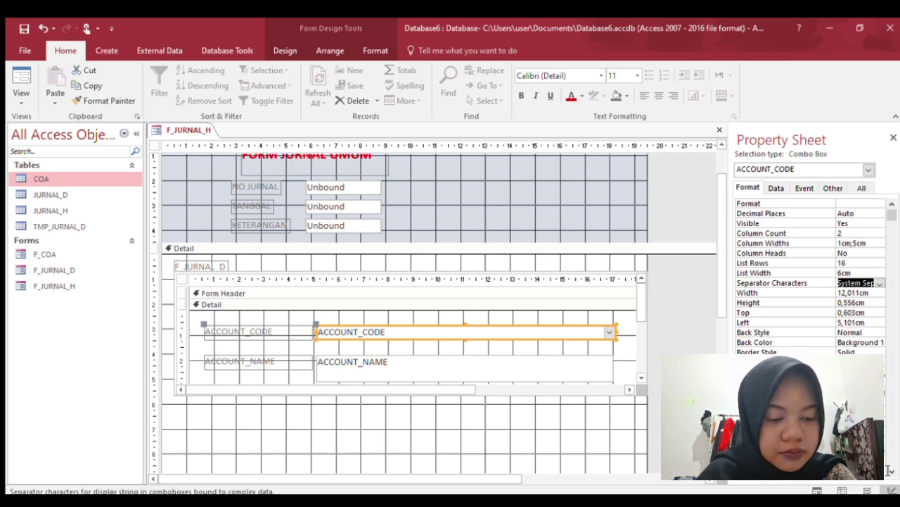
left_click(777, 190)
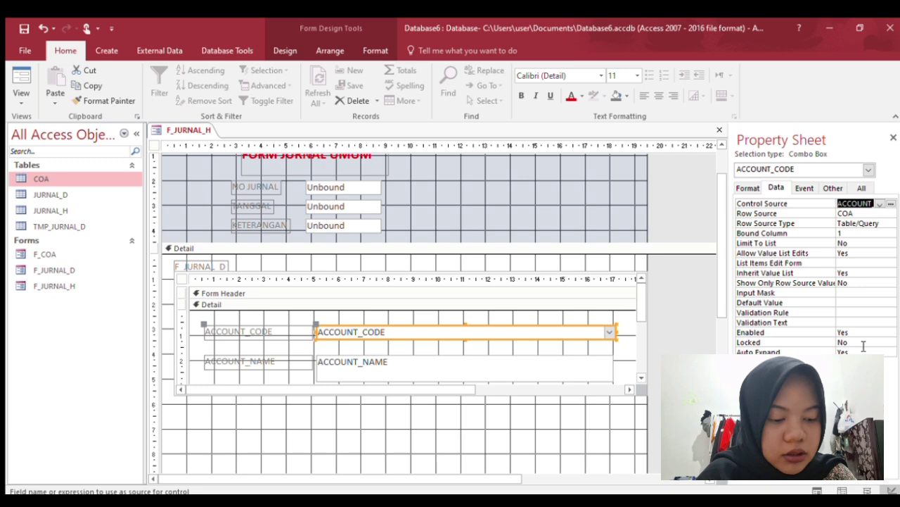
left_click(864, 343)
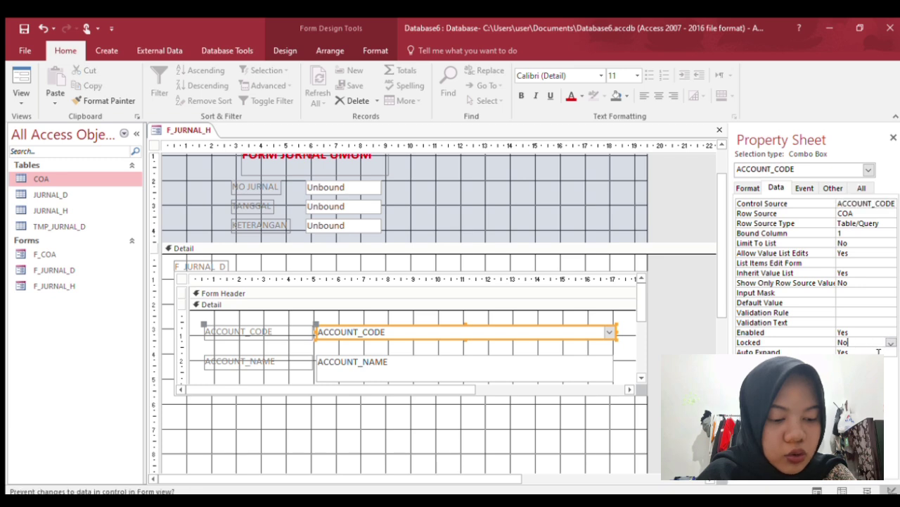
left_click(862, 332)
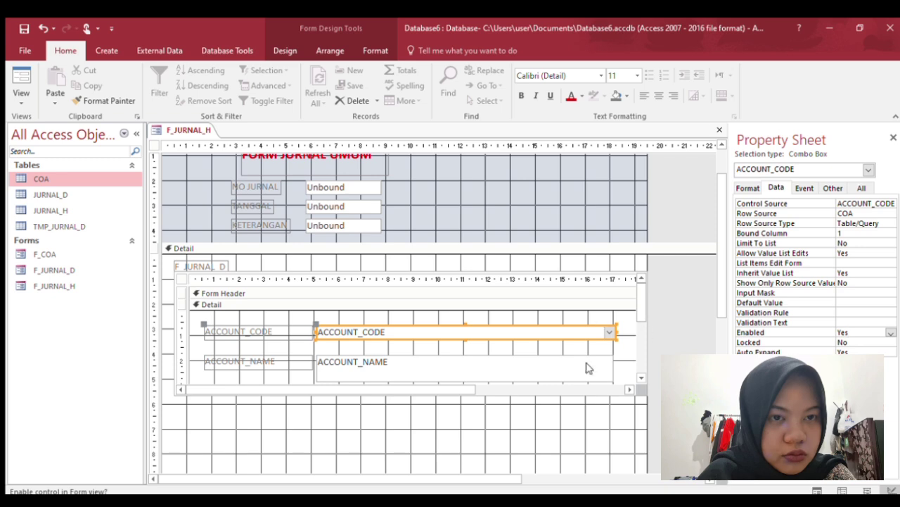
Set the number format of the subform's DEBIT and CREDIT text boxes to Standard.
scroll(637, 375, "down", 5)
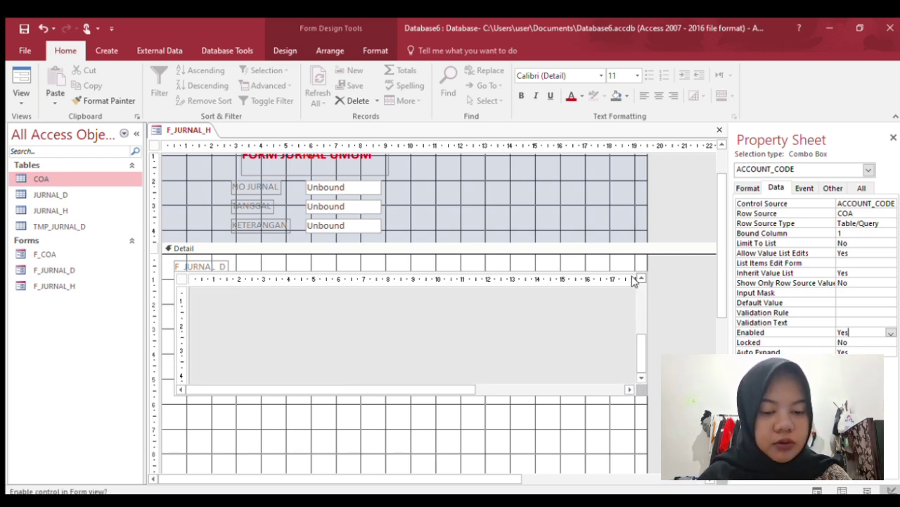
scroll(633, 280, "up", 5)
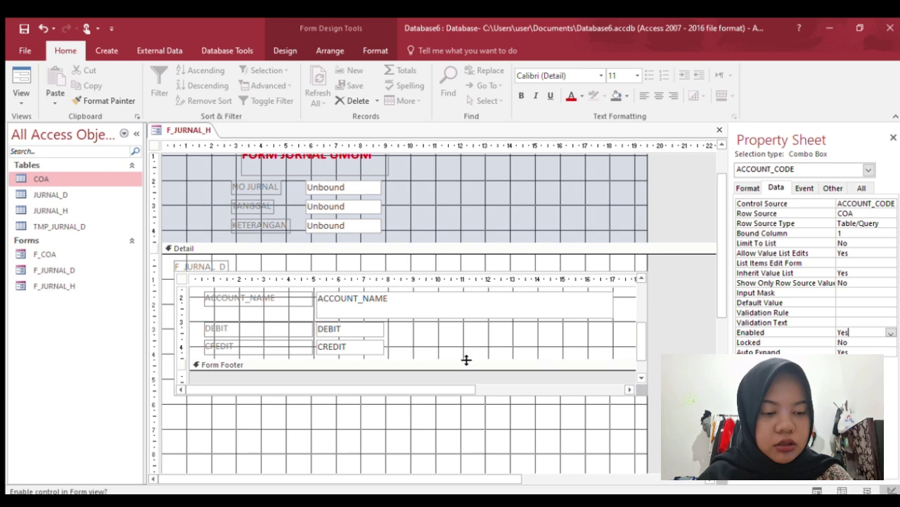
left_click_drag(395, 330, 378, 347)
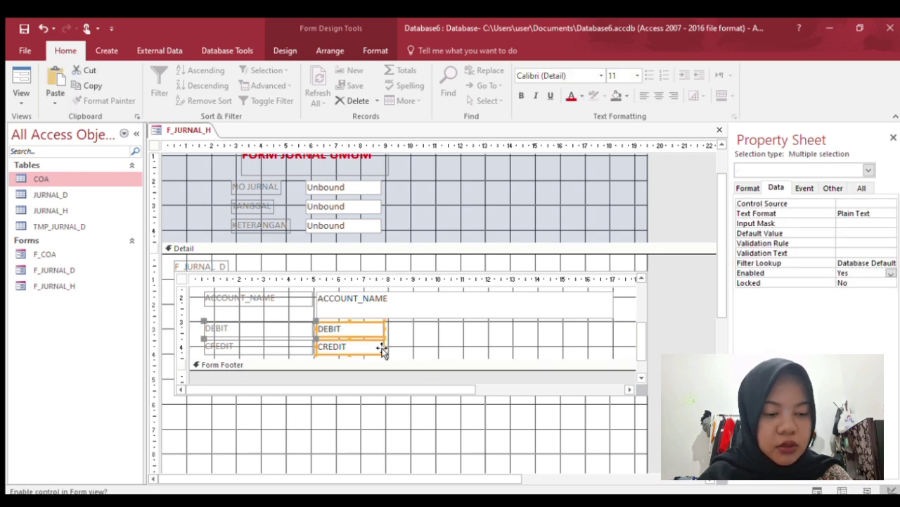
left_click(748, 188)
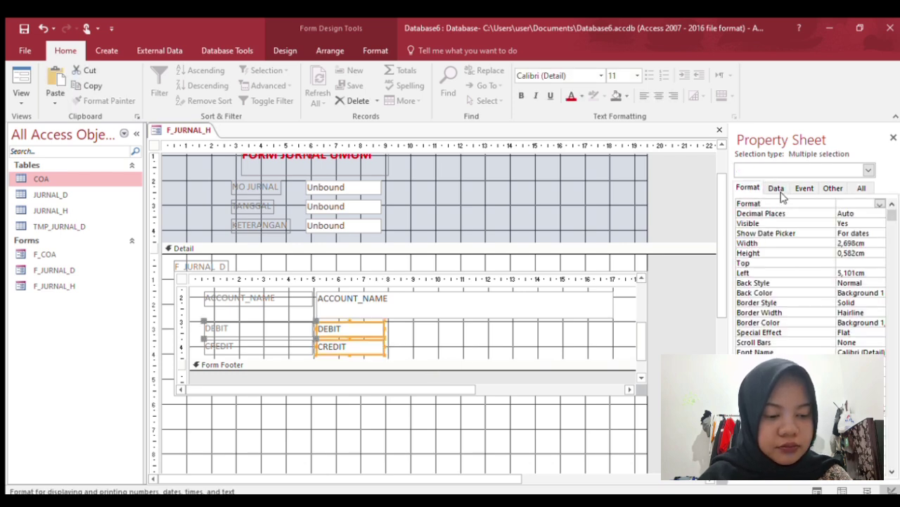
left_click(875, 204)
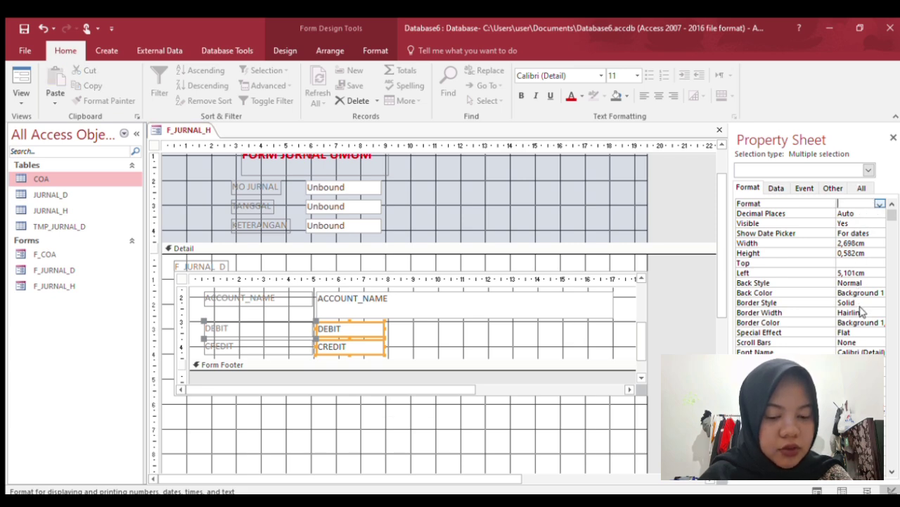
type("s")
key("Return")
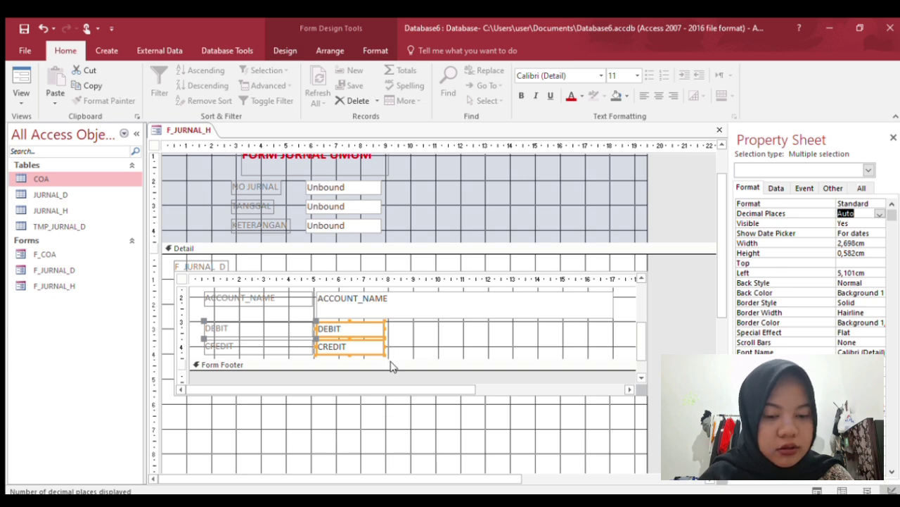
Enlarge the subform's Form Footer and place two 3 cm wide unbound text boxes in it, the second a copy below the first.
left_click_drag(398, 371, 428, 382)
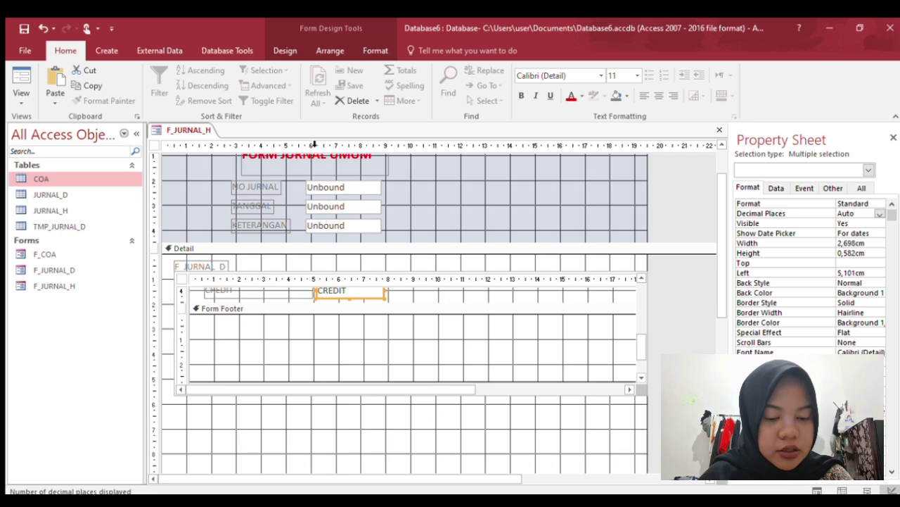
left_click(281, 55)
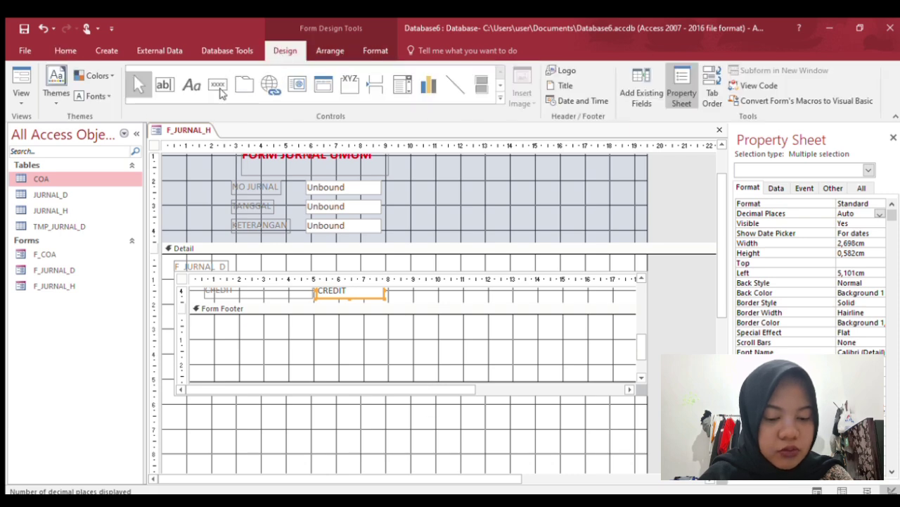
left_click(164, 84)
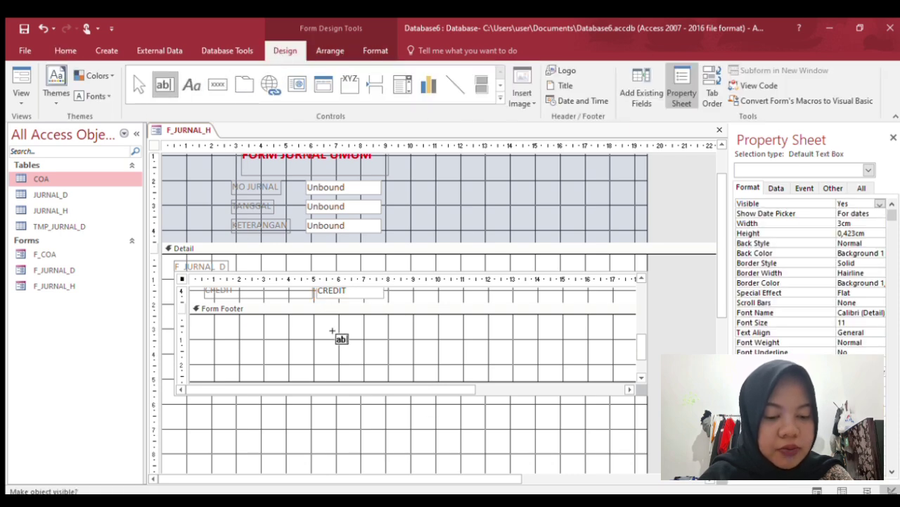
left_click(348, 329)
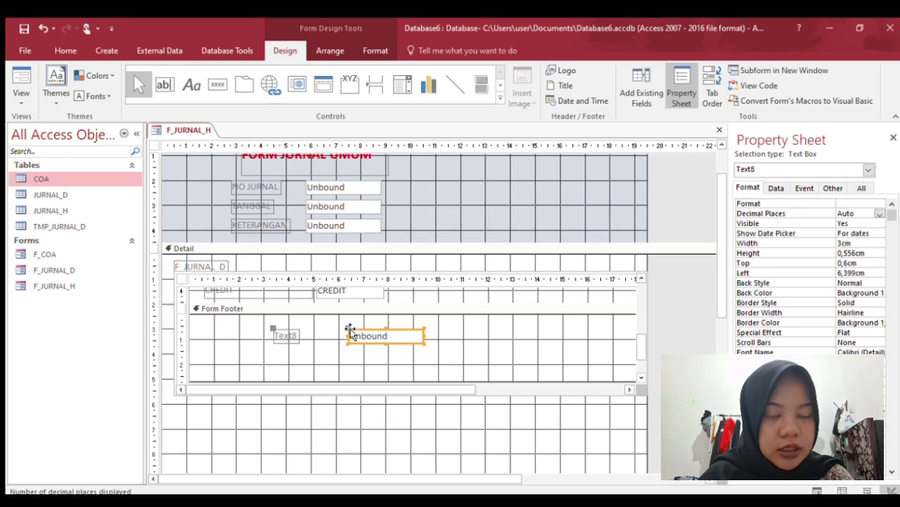
key("ctrl+c")
key("ctrl+v")
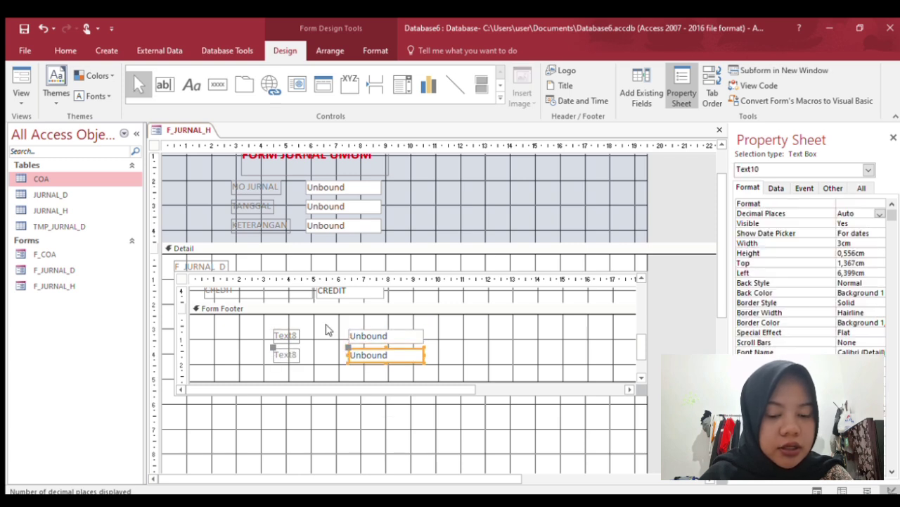
Caption the two text box labels in the subform's Form Footer TOTAL DEBIT and TOTAL KREDIT.
left_click(289, 336)
double_click(290, 336)
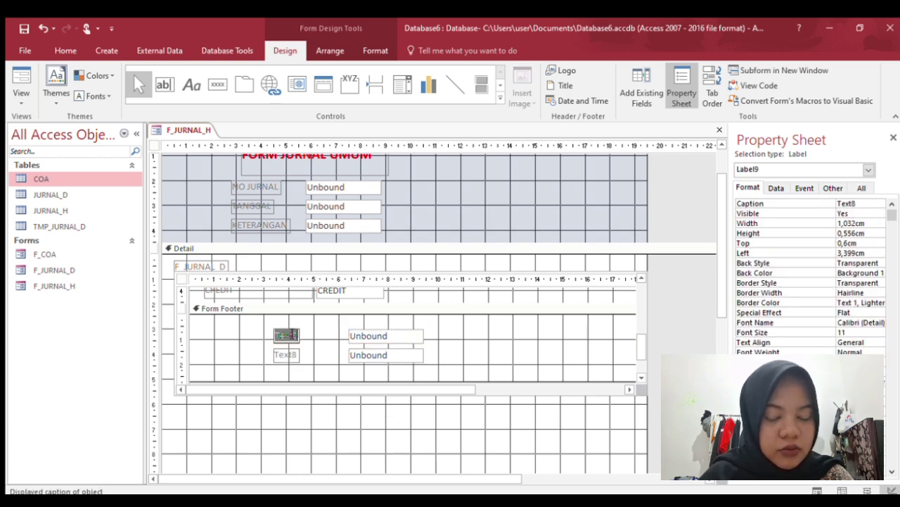
type("TOTA")
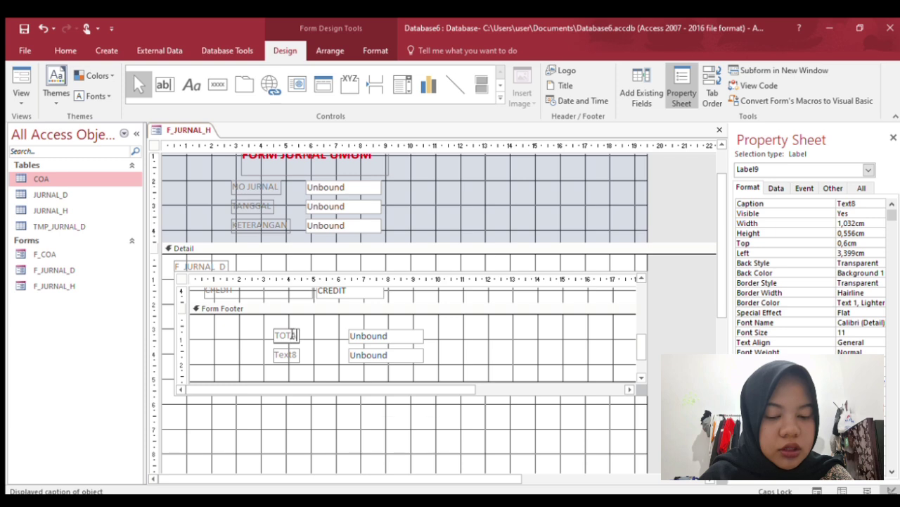
type("L DEBIT")
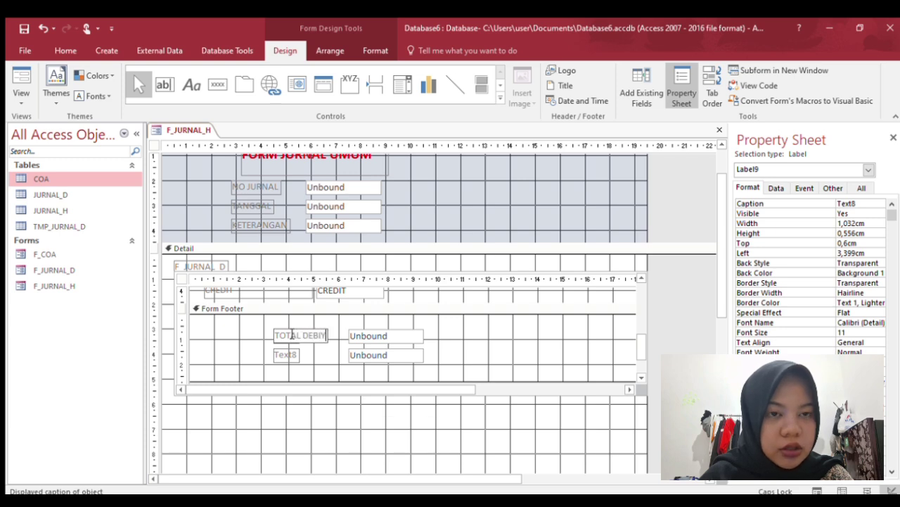
key("Return")
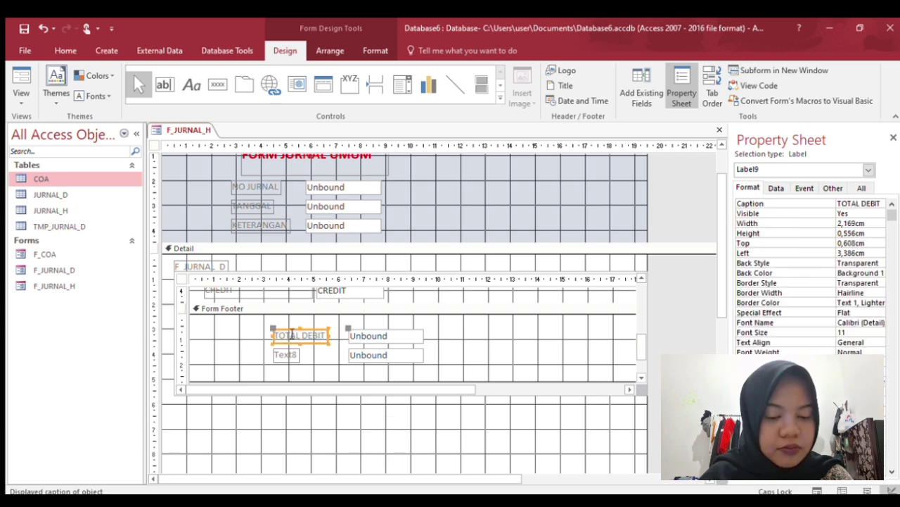
double_click(285, 354)
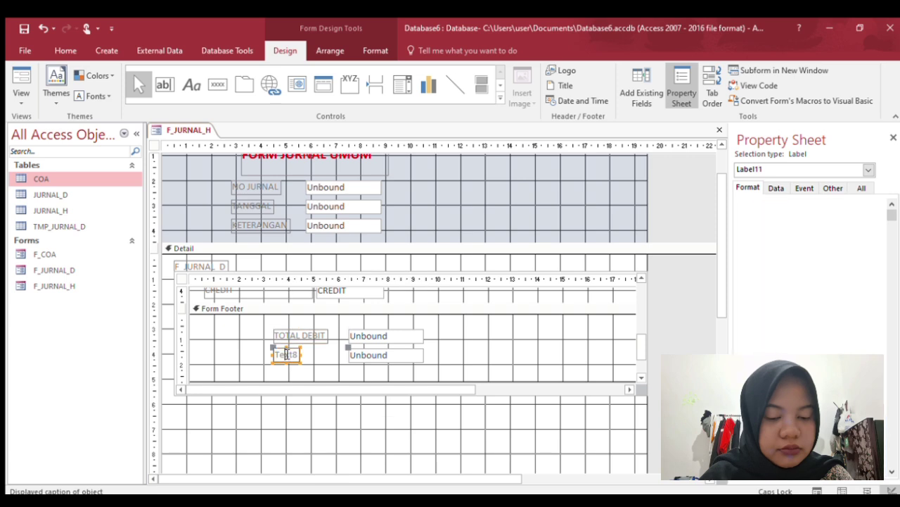
type("TO")
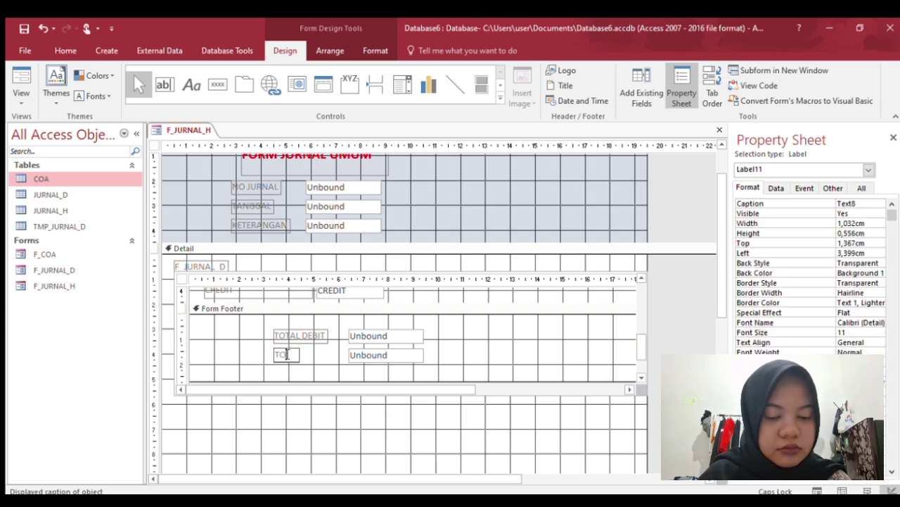
type("TAL")
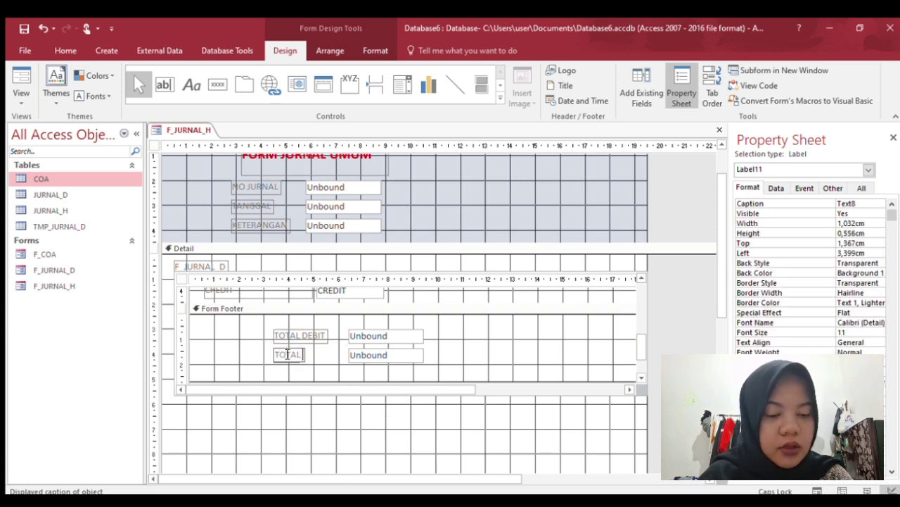
type(" KREDIT")
key("Return")
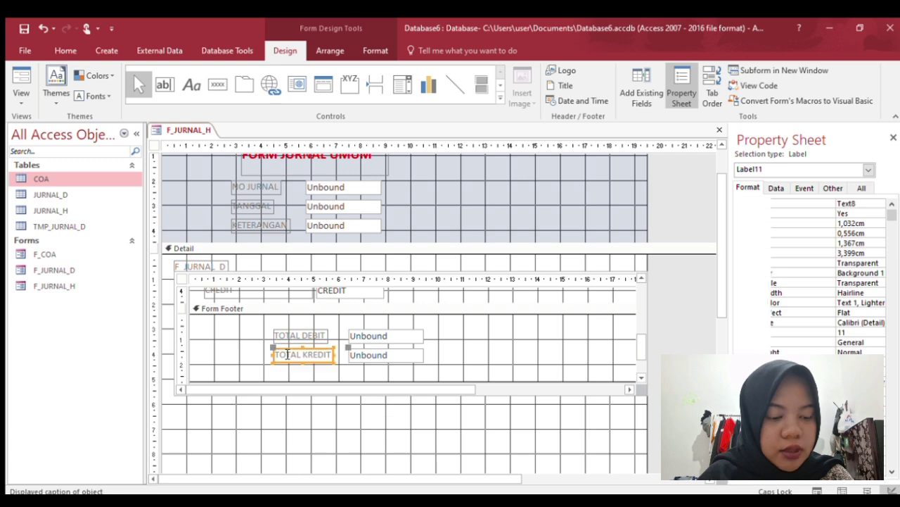
Name the footer text box beside TOTAL DEBIT tdebit and the one beside TOTAL KREDIT tcredit.
left_click(373, 336)
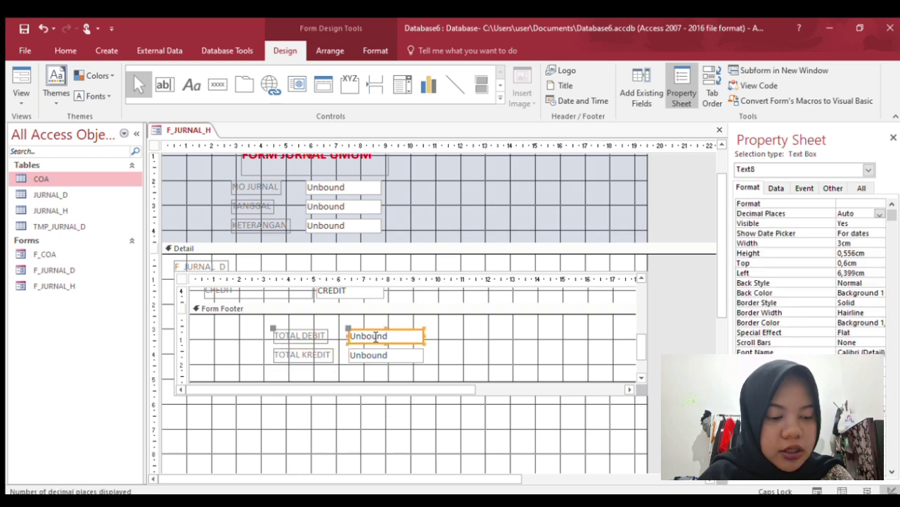
left_click(830, 189)
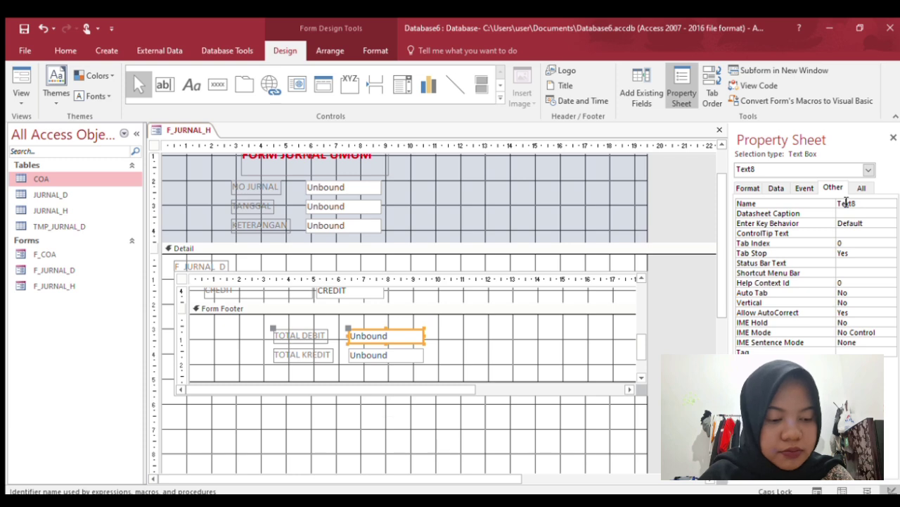
double_click(846, 203)
type("T")
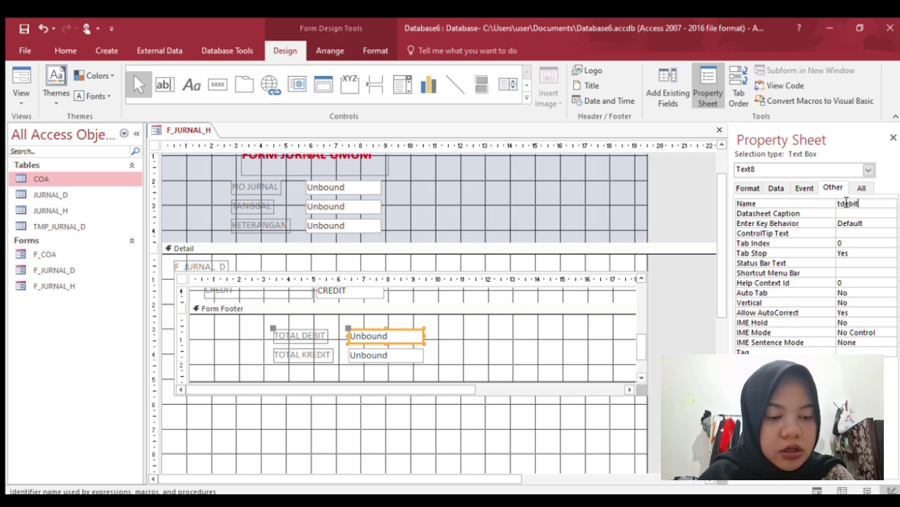
type("debit")
key("Return")
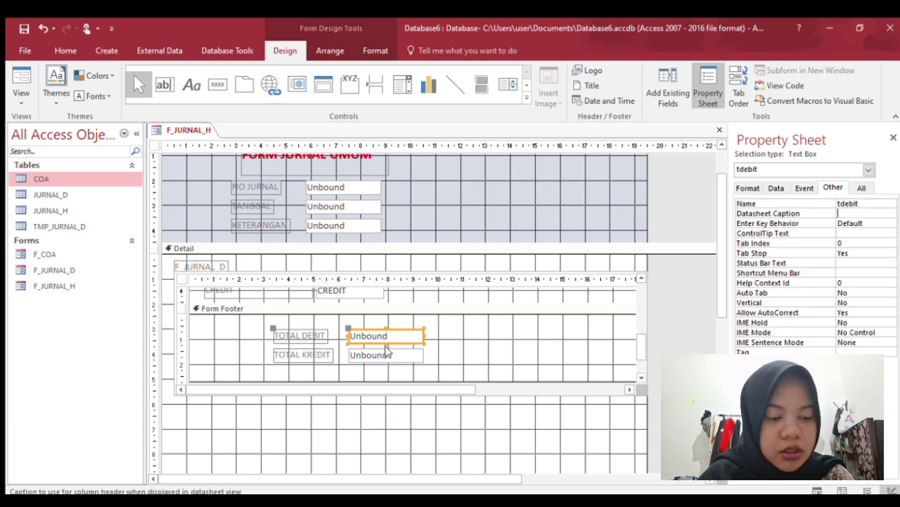
left_click(386, 353)
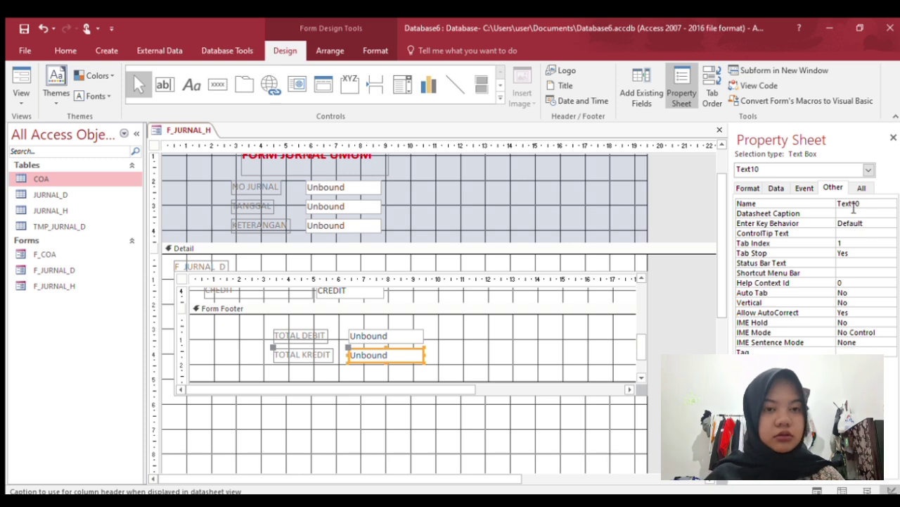
double_click(854, 204)
type("tcredit")
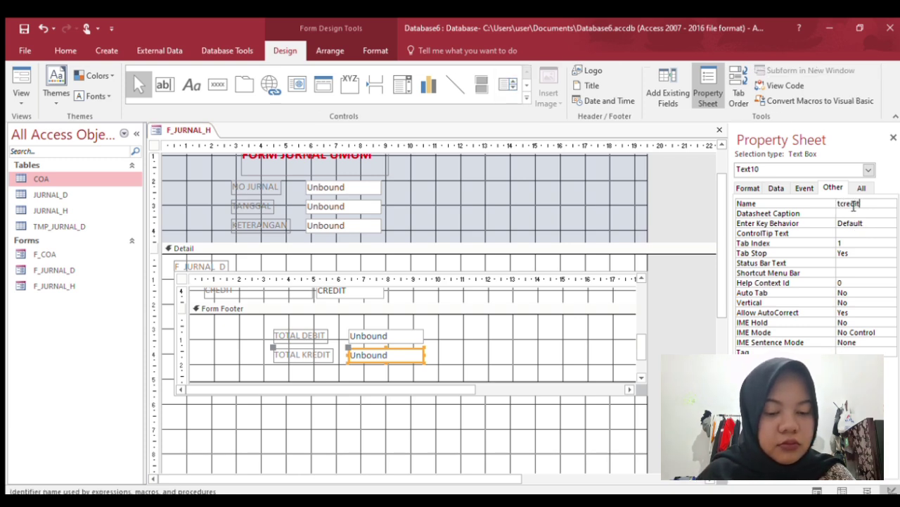
key("Return")
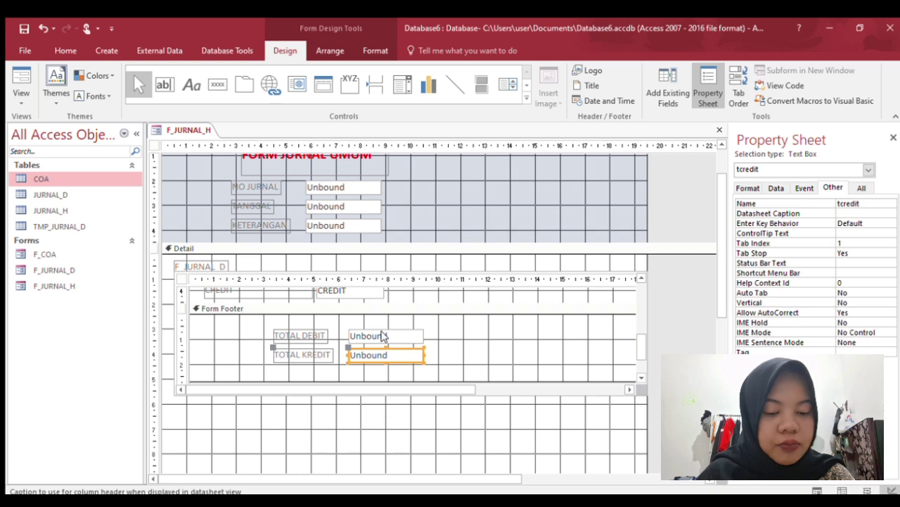
Enter the expressions =sum(debit) in the tdebit text box and =sum(credit) in the tcredit text box.
left_click(380, 340)
left_click(387, 337)
type("=sum(deb")
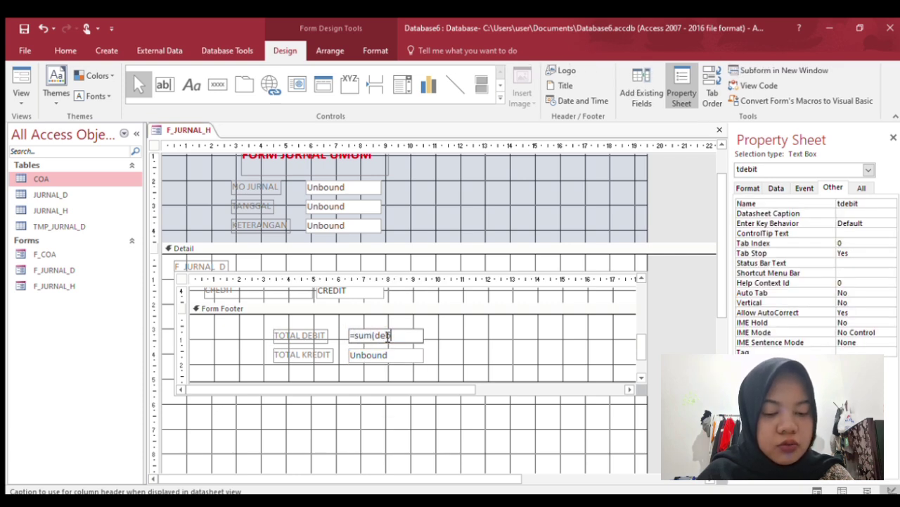
type("it)")
key("Return")
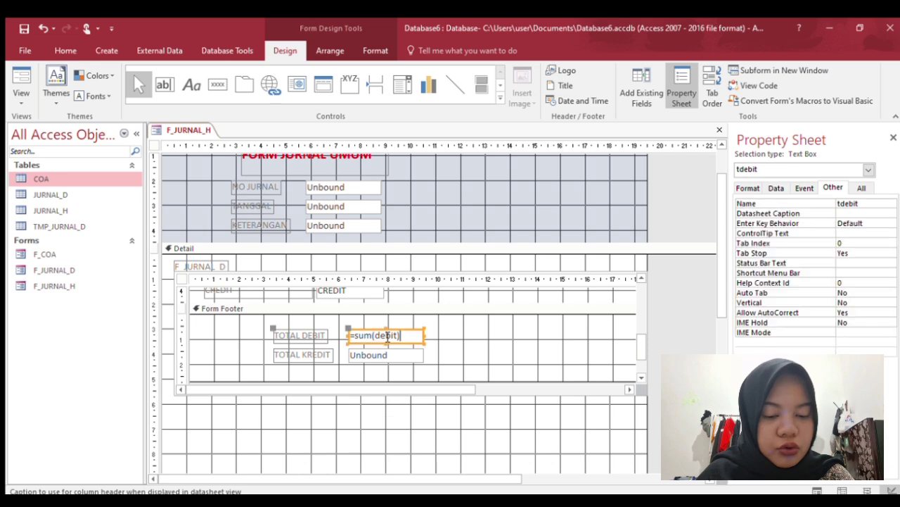
left_click(380, 354)
left_click(393, 353)
type("=sum(credi")
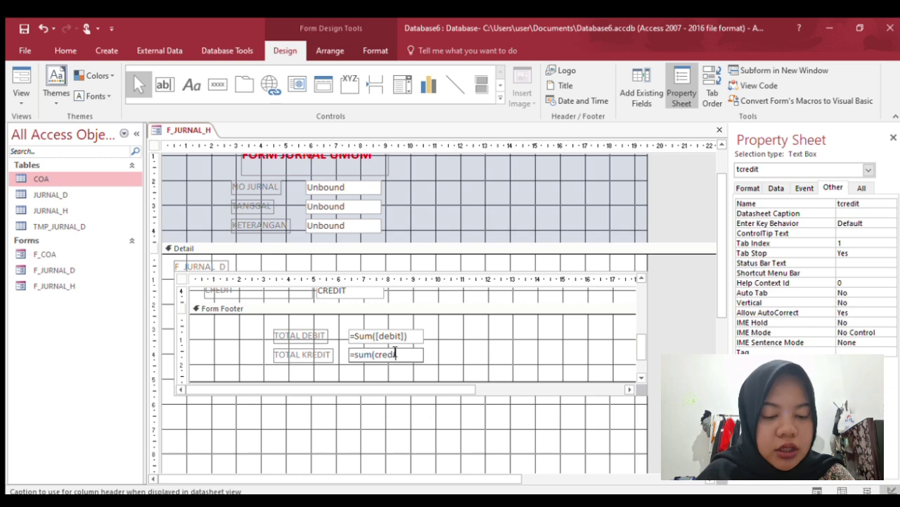
type("t)")
key("Return")
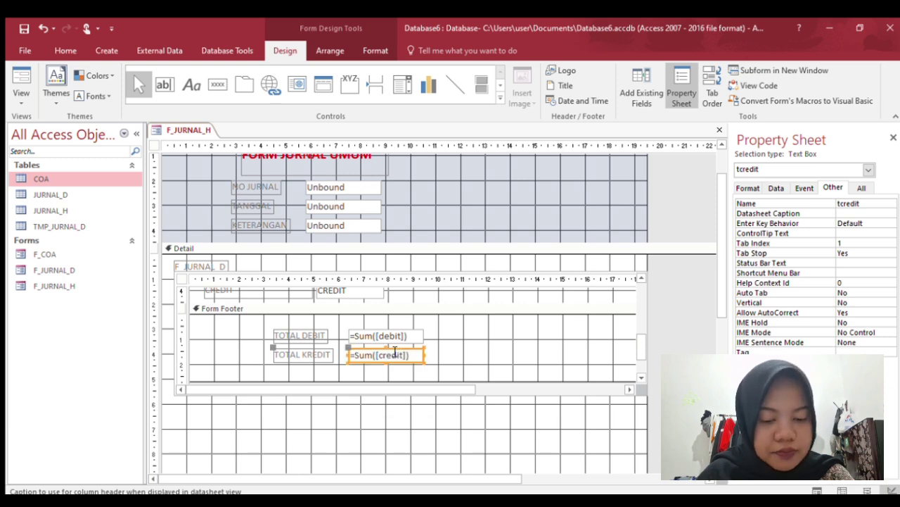
Shrink the main form's Detail section so that it ends just below the F_JURNAL_D subform.
left_click(406, 432)
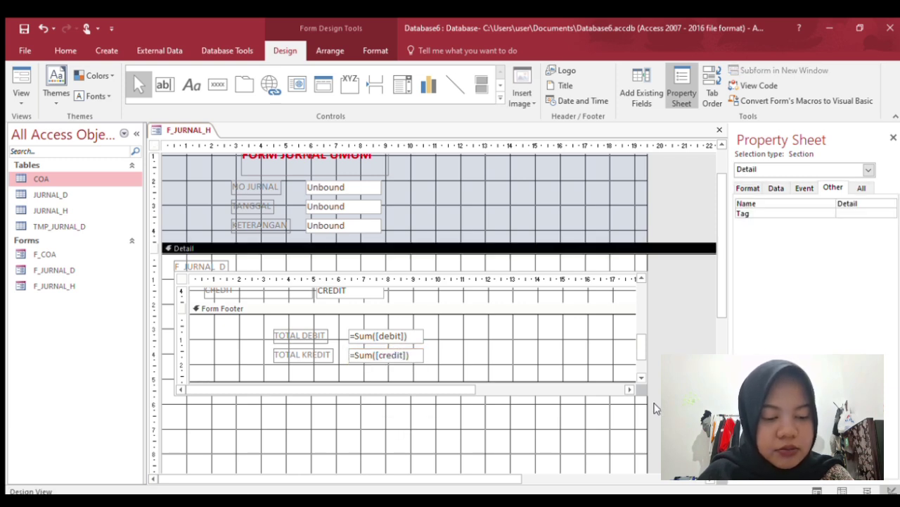
left_click_drag(721, 310, 721, 383)
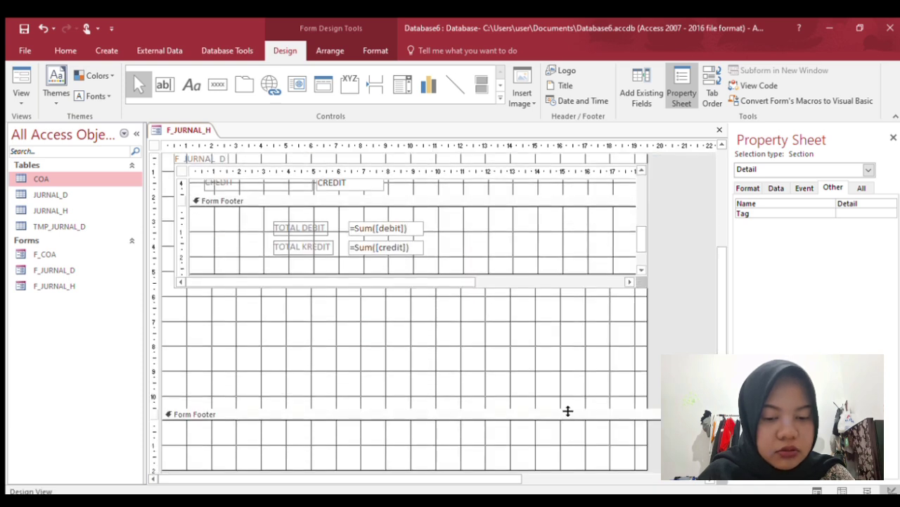
left_click_drag(566, 409, 550, 302)
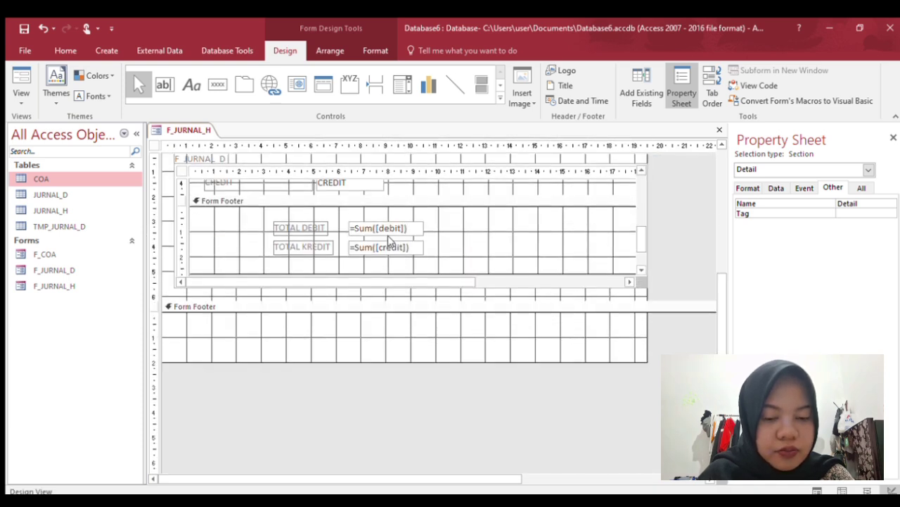
Place a command button about 3.5 cm wide in the main form's Form Footer without using the wizard.
left_click(218, 85)
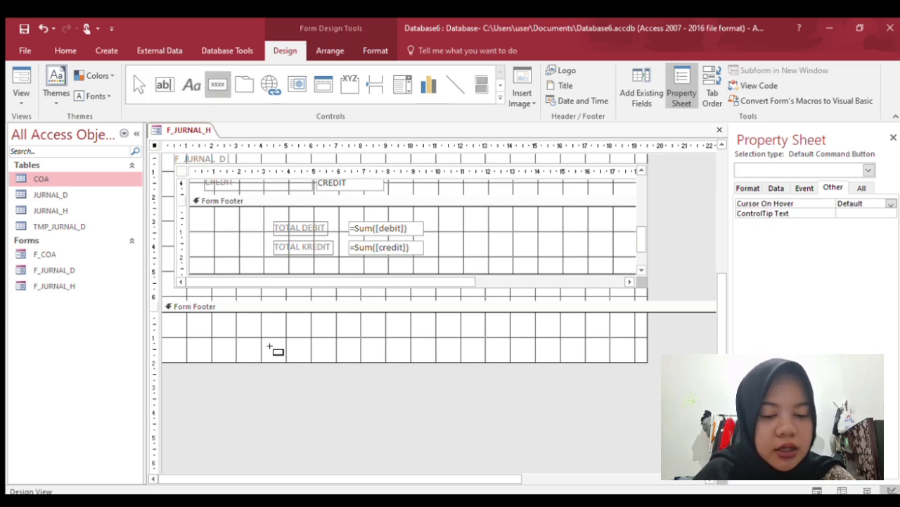
left_click_drag(249, 325, 339, 354)
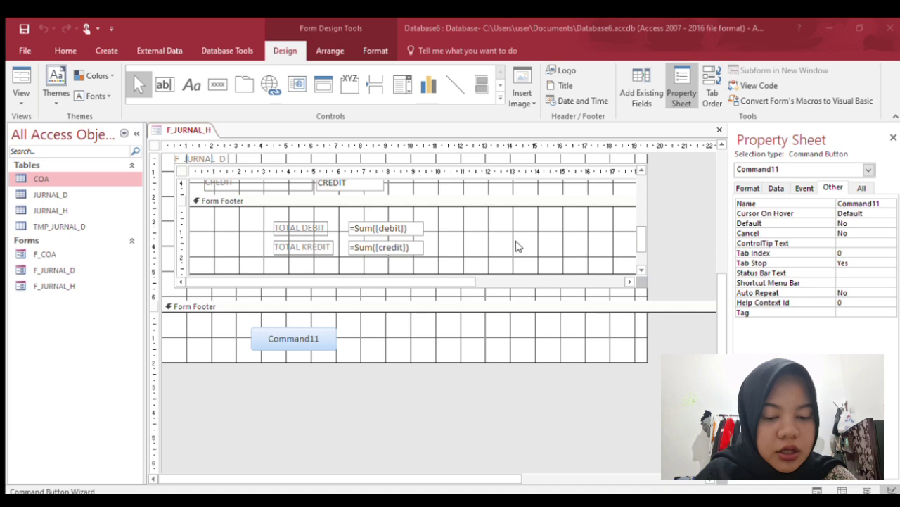
left_click(255, 327)
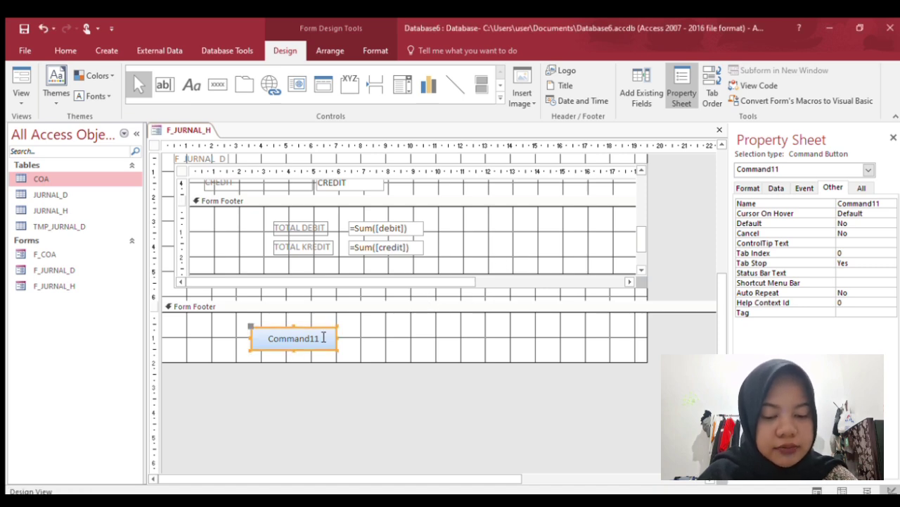
Caption the command button in the main form's footer POSTING.
left_click(323, 338)
double_click(323, 339)
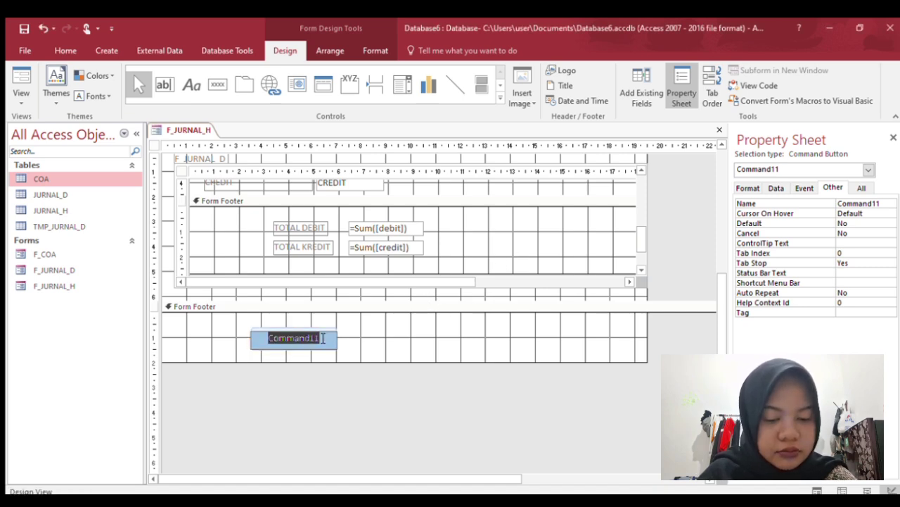
type("PO")
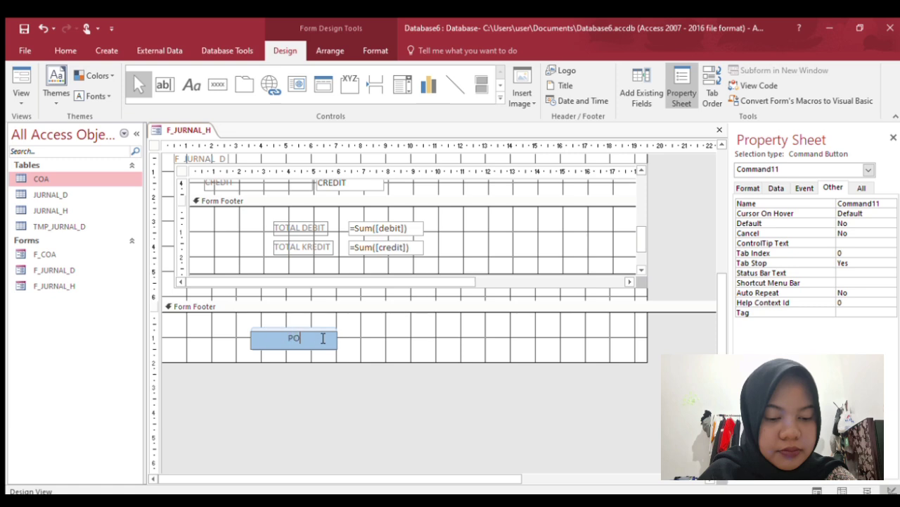
type("STING")
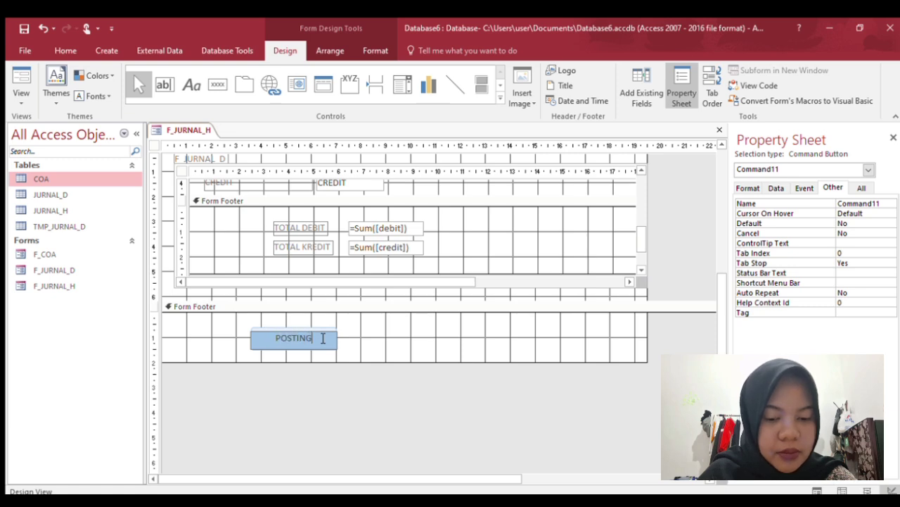
key("Return")
key("BackSpace")
key("BackSpace")
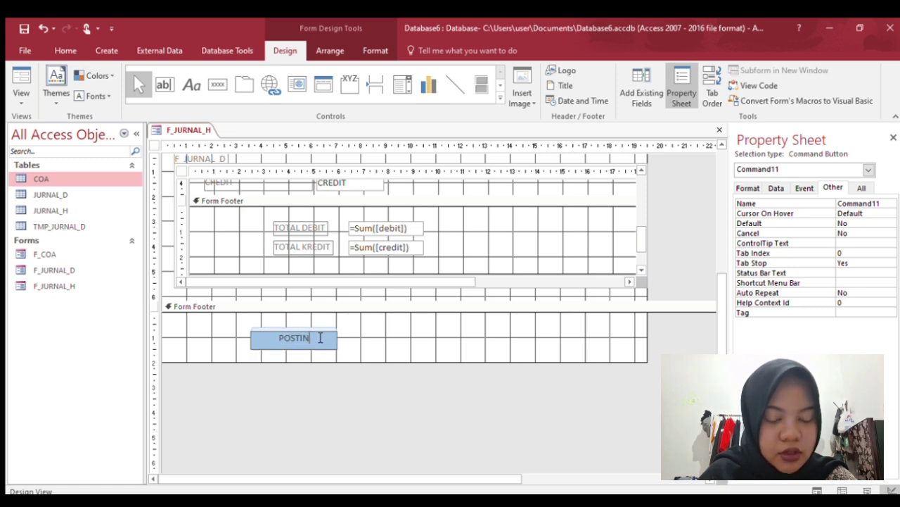
type("G")
left_click(440, 349)
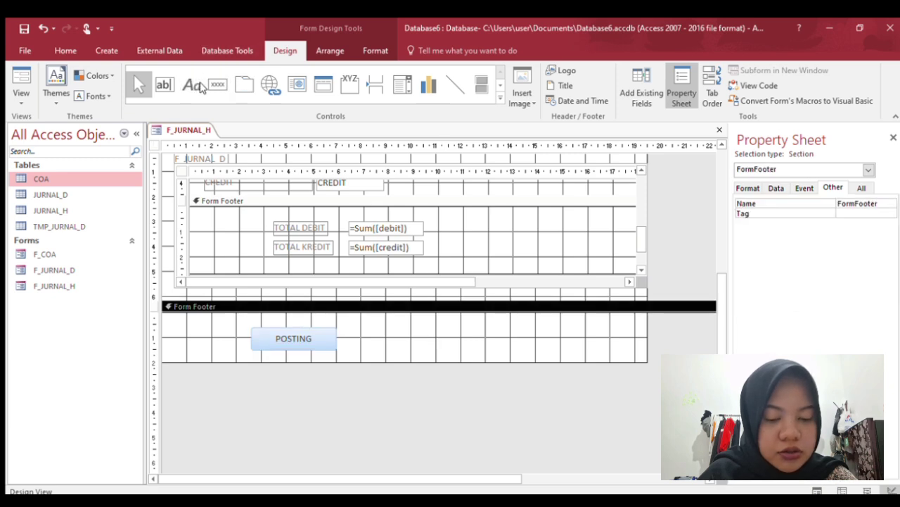
Place a text box in the main form's Form Footer beside the POSTING button and duplicate it.
left_click(163, 85)
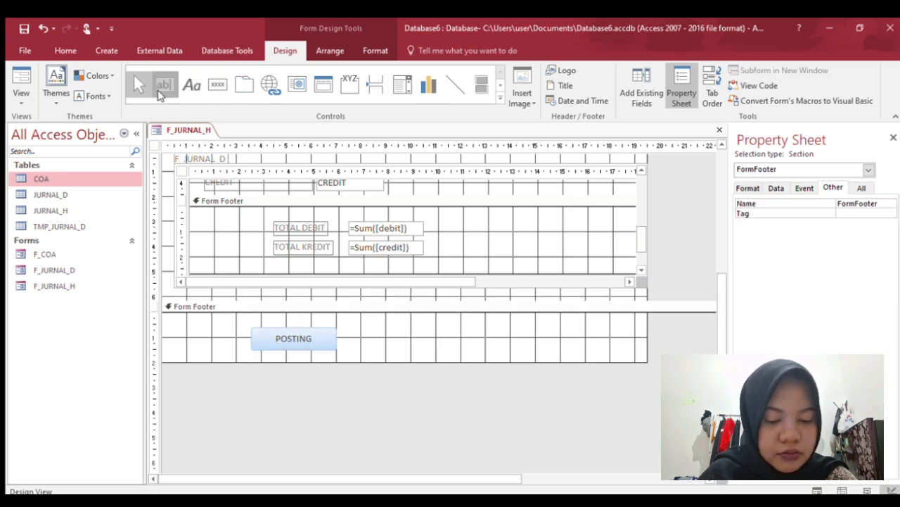
left_click(402, 328)
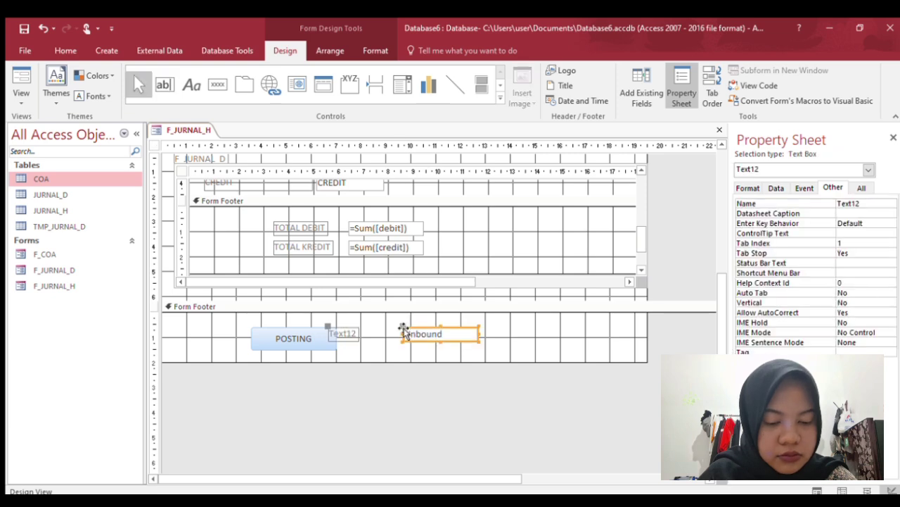
key("ctrl+c")
key("ctrl+v")
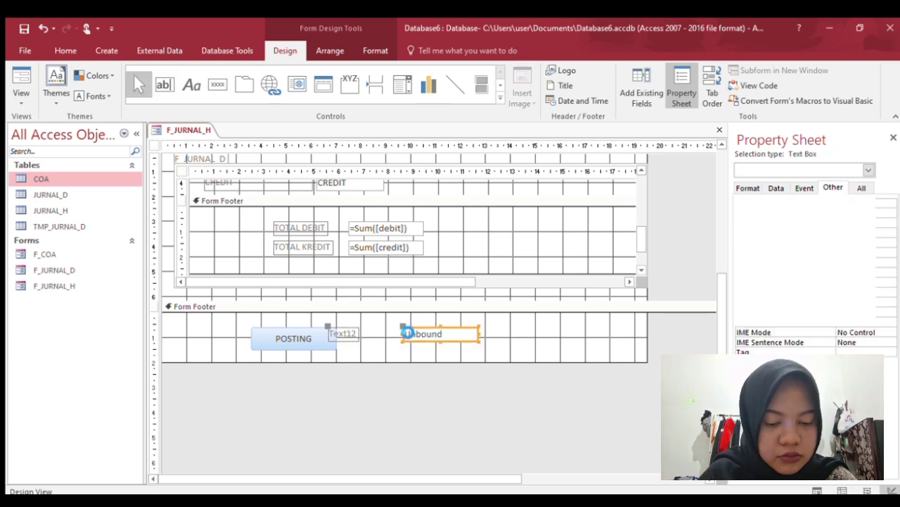
Arrange the two text boxes side by side in the main form's footer, with each label above its box.
left_click_drag(340, 327, 425, 318)
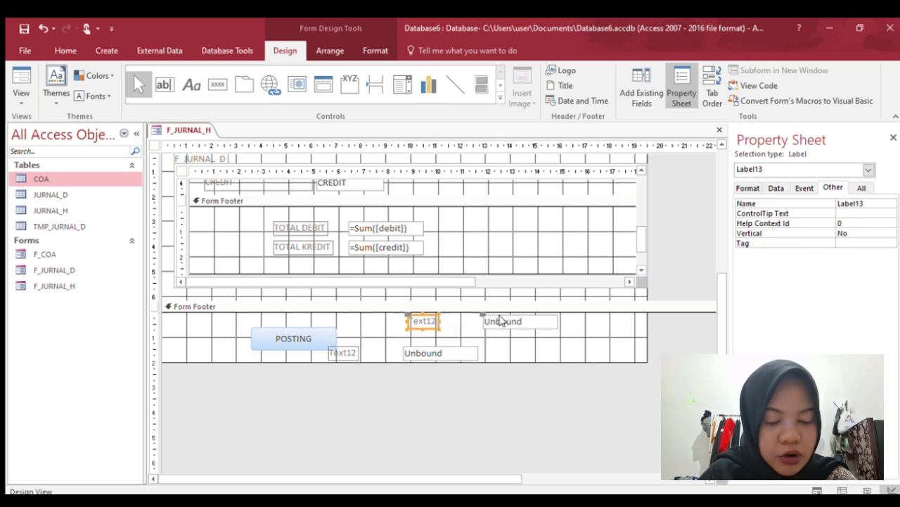
left_click_drag(502, 320, 410, 344)
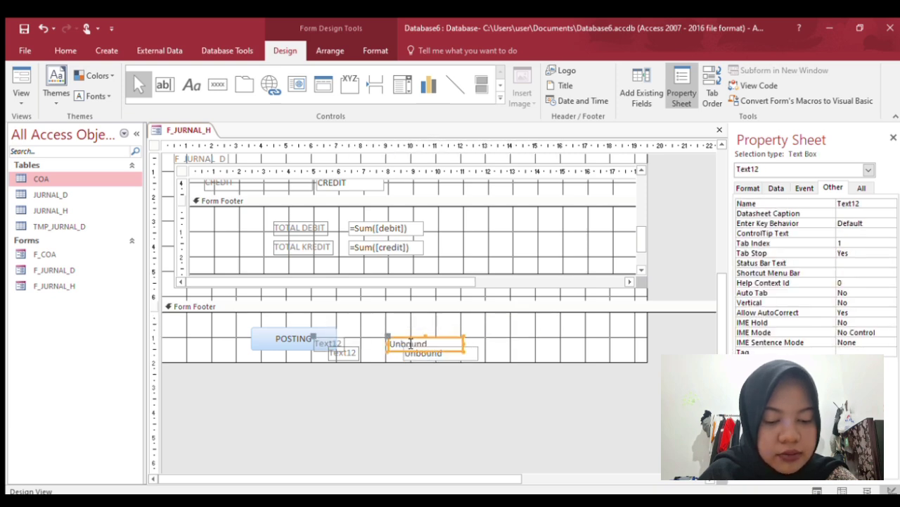
key("ctrl+z")
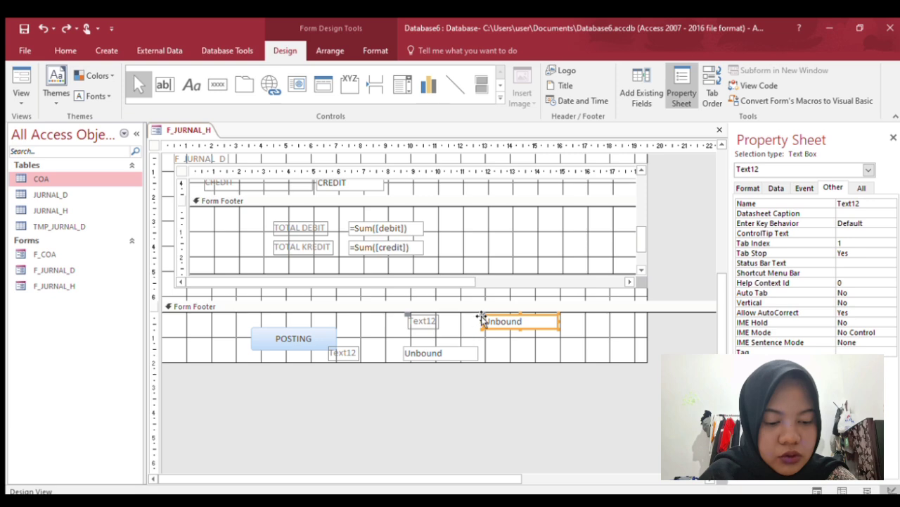
left_click(483, 318)
left_click_drag(483, 318, 401, 337)
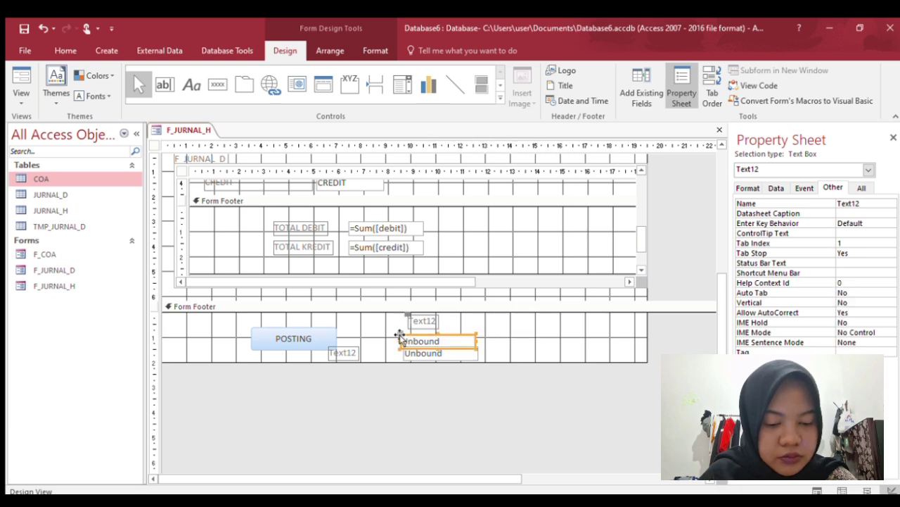
left_click_drag(345, 352, 501, 339)
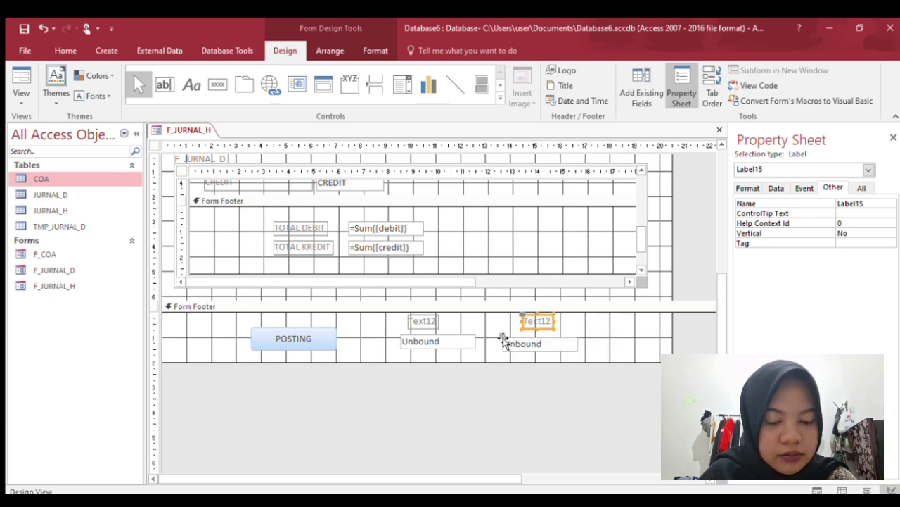
Caption the label above the main form footer's first text box TOTAL DEBIT.
left_click(427, 322, "shift")
left_click(426, 321)
left_click(427, 321)
double_click(428, 322)
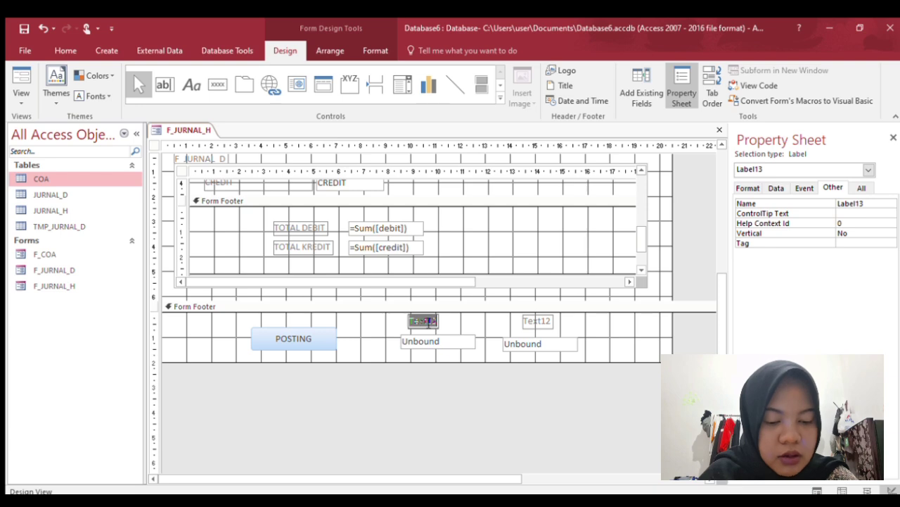
type("t")
key("BackSpace")
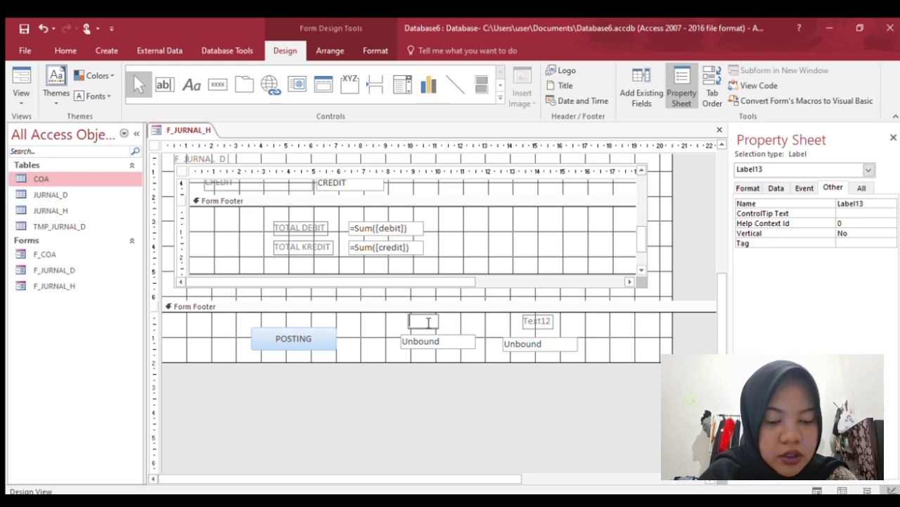
type("TOTAL")
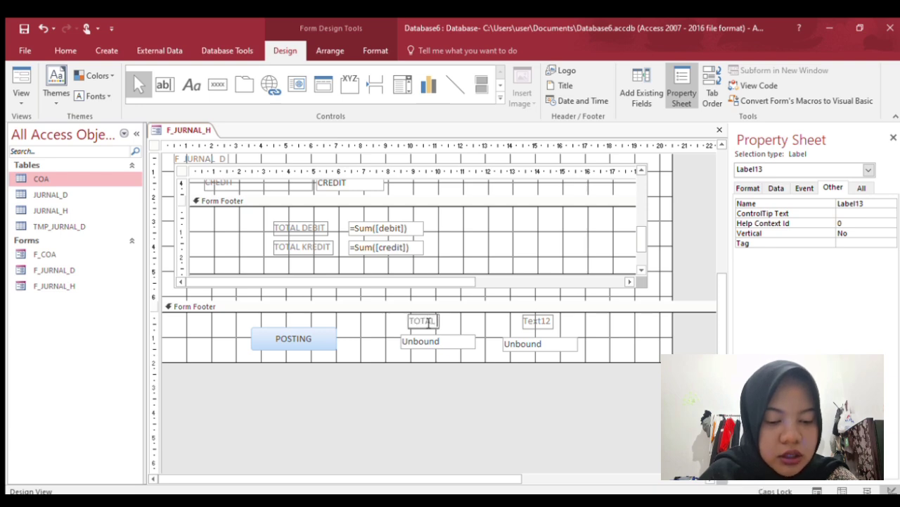
type(" DEBIT")
key("Return")
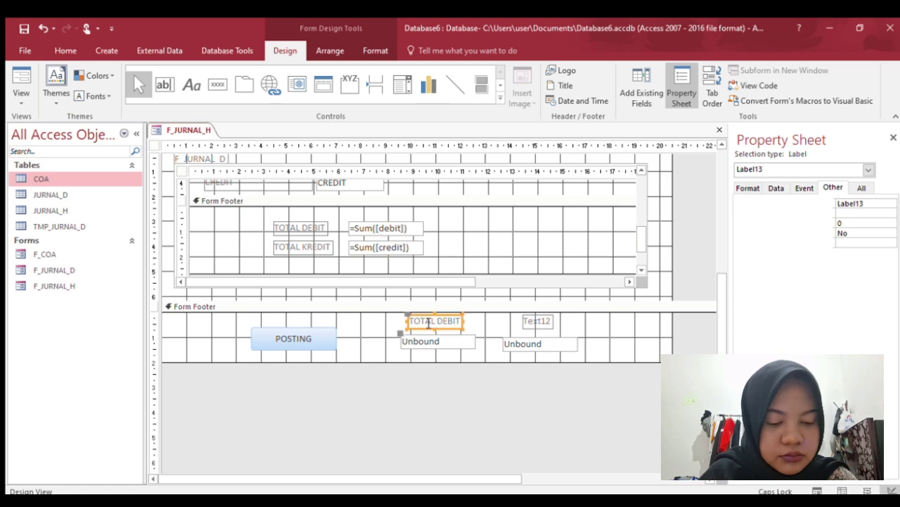
Caption the label above the main form footer's second text box TOTAL KREDIT.
left_click(537, 321)
double_click(537, 320)
type("TOTAL")
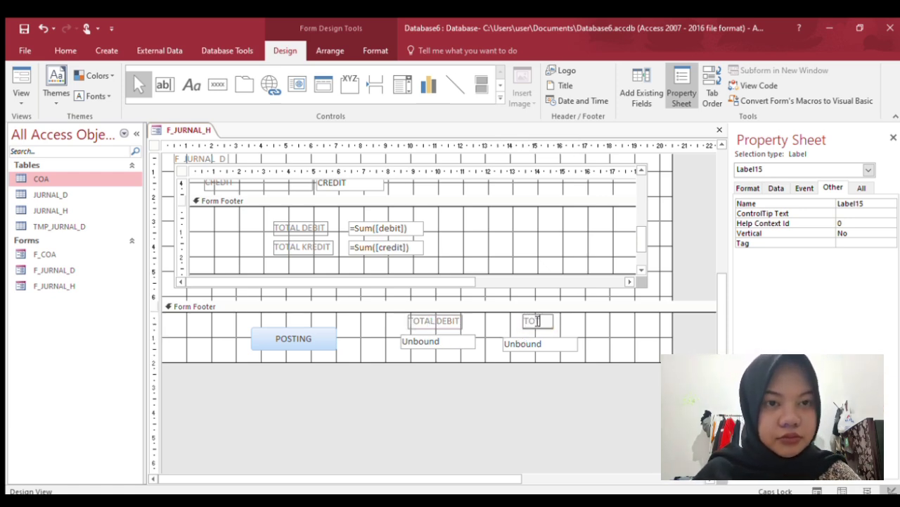
type(" KREDIT")
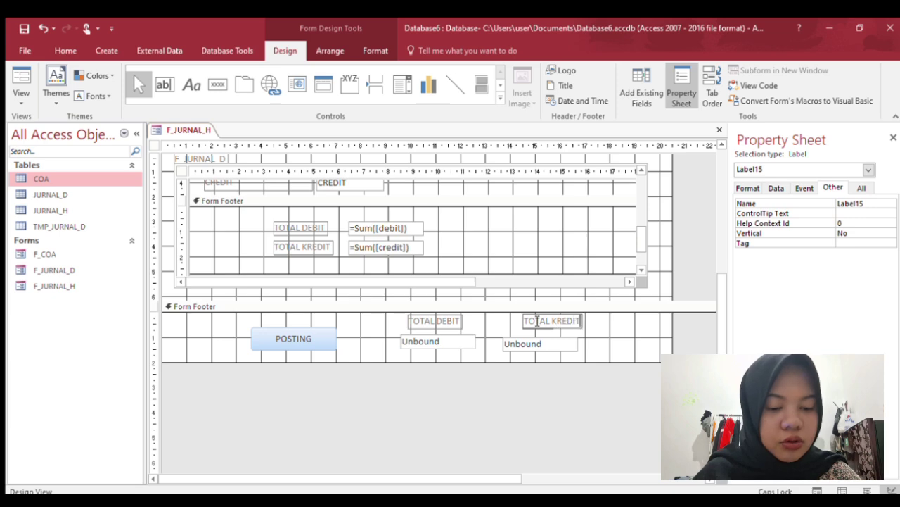
key("Return")
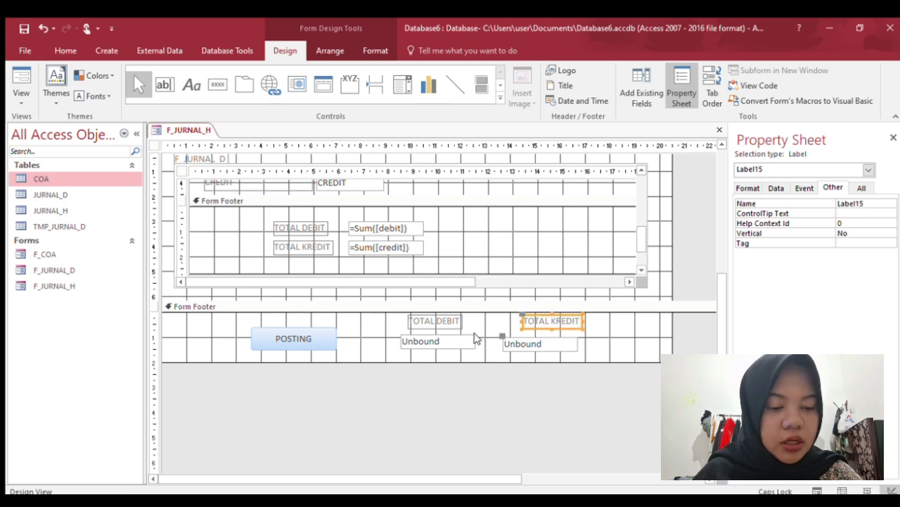
Name the unbound text box under TOTAL DEBIT in the main form's footer txtdebit.
left_click(464, 340)
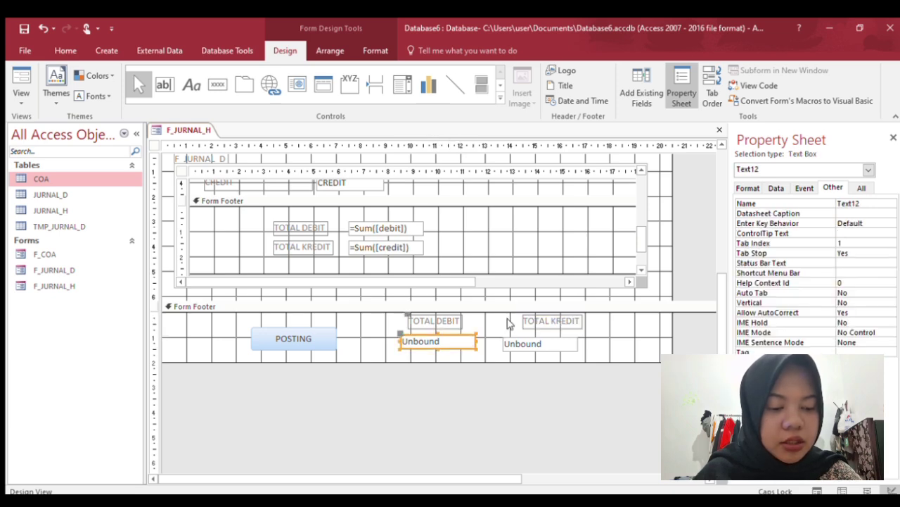
double_click(851, 204)
type("TXTD")
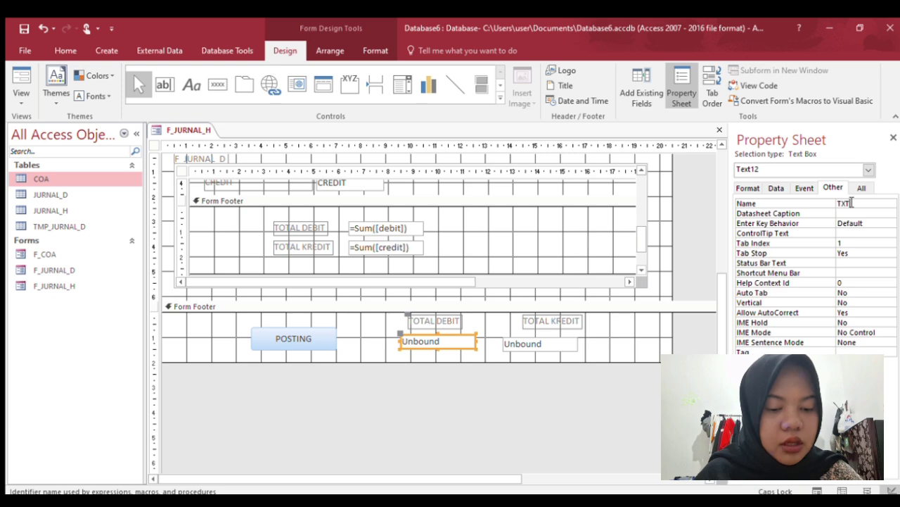
type("EBIT")
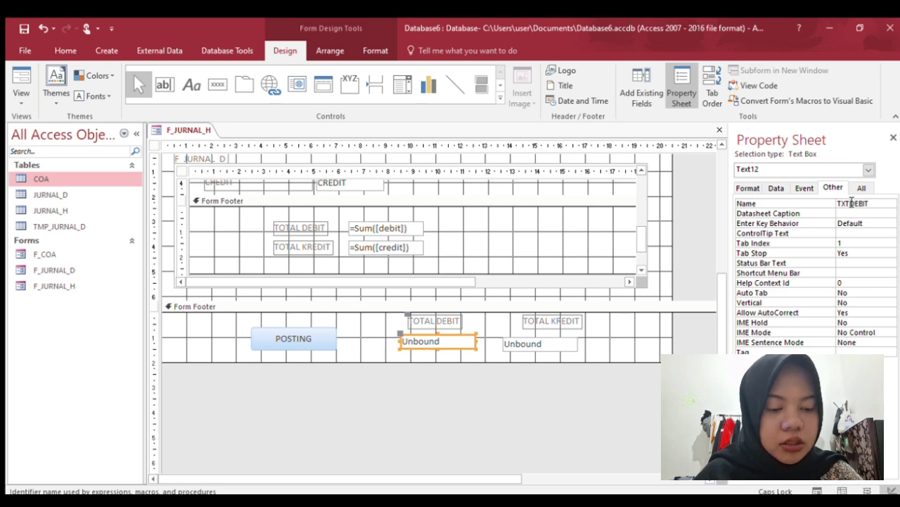
key("BackSpace")
key("BackSpace")
key("BackSpace")
key("BackSpace")
key("BackSpace")
key("BackSpace")
key("BackSpace")
key("BackSpace")
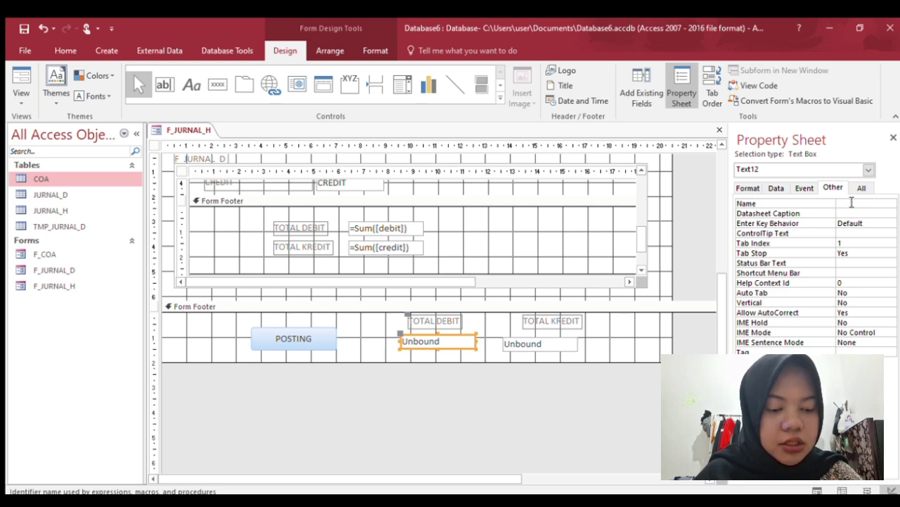
type("txtdeb")
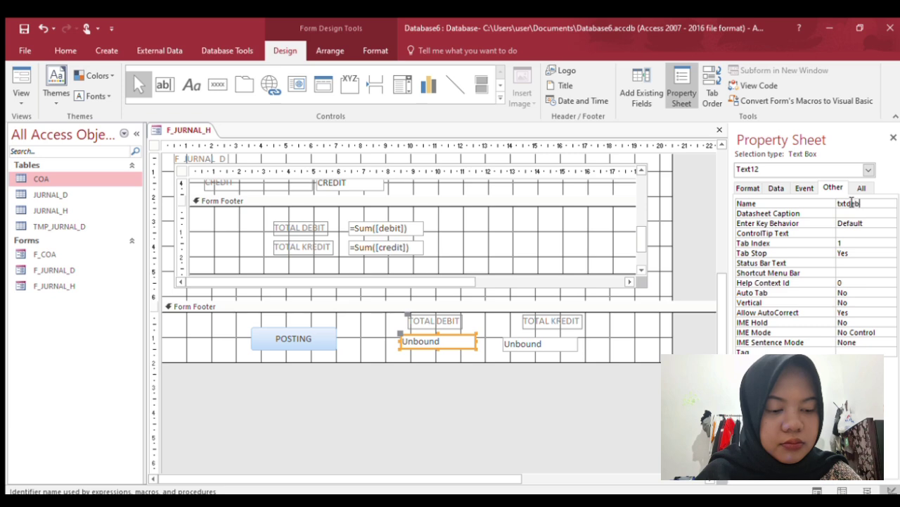
type("it")
key("Return")
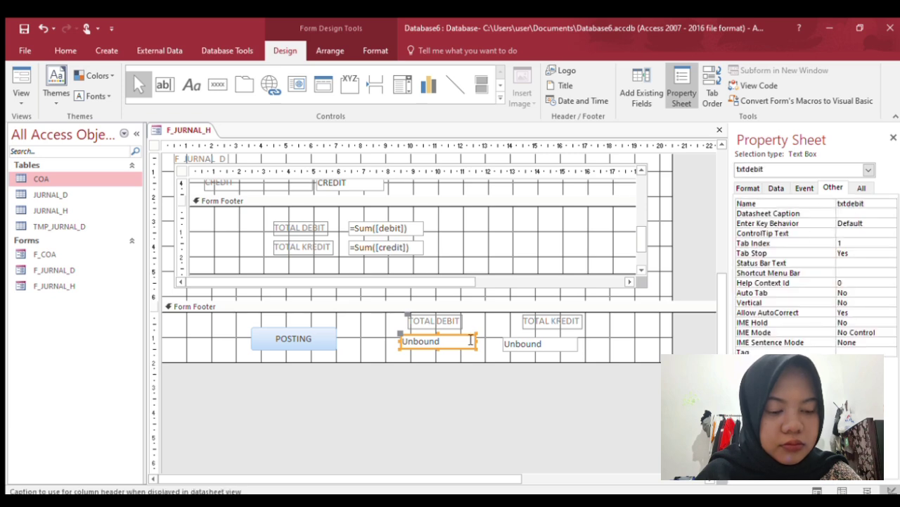
Name the unbound text box under TOTAL KREDIT in the main form's footer txtcredit.
left_click(517, 345)
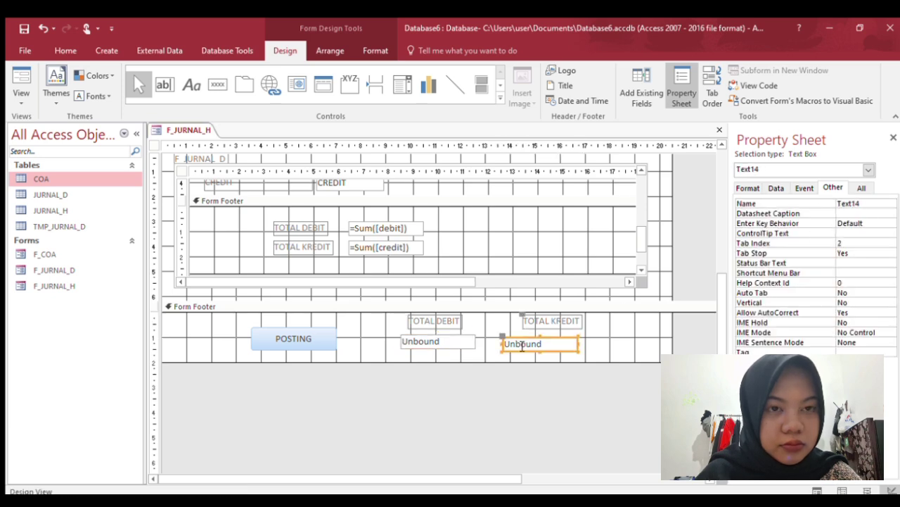
double_click(862, 204)
type("t")
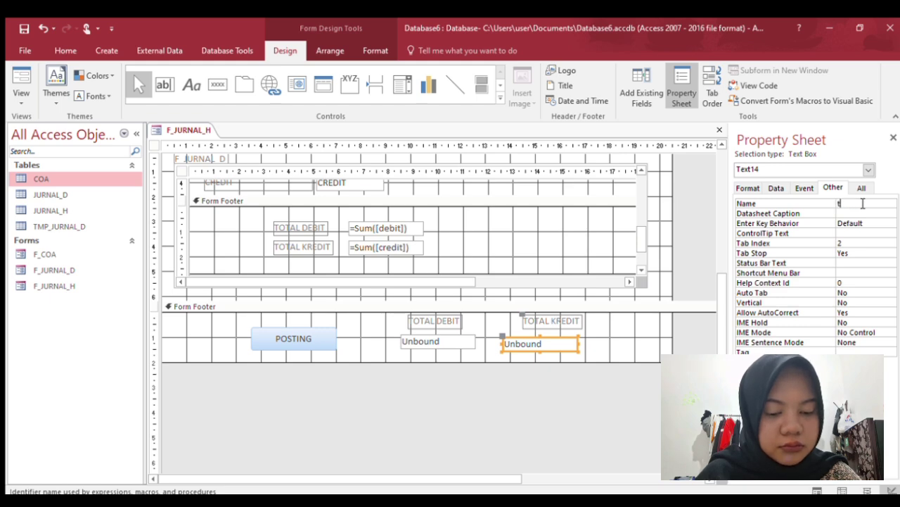
type("xtx")
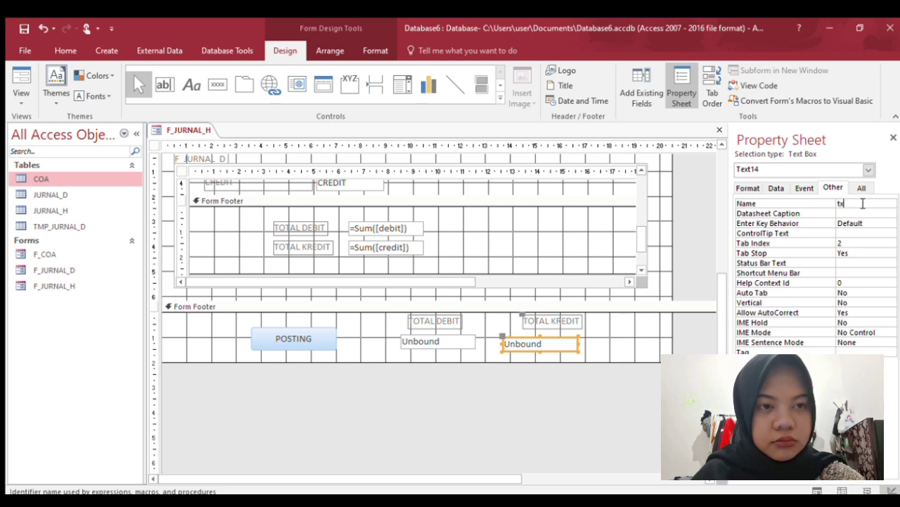
type("tcr")
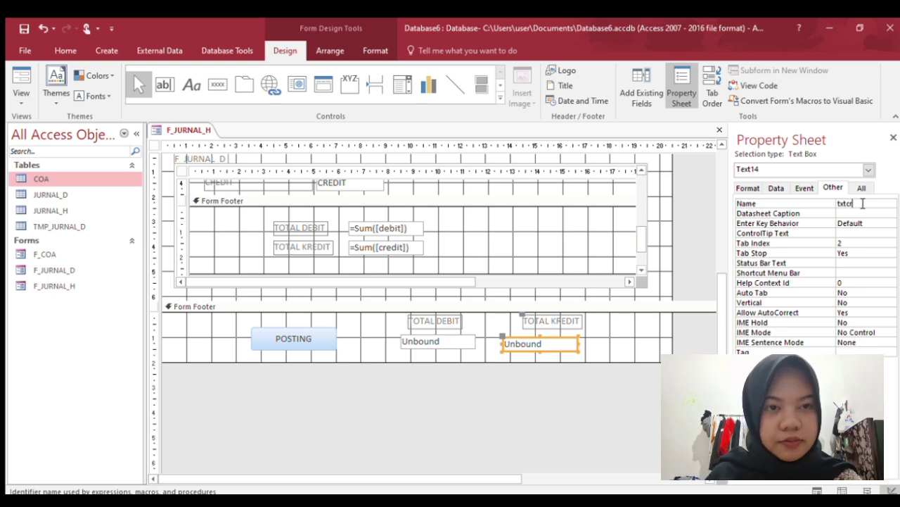
type("ed")
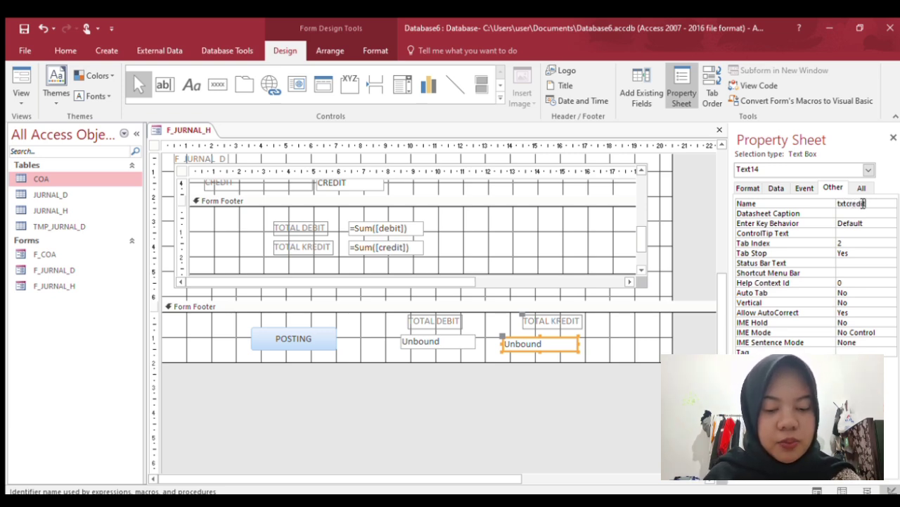
type("it")
key("Return")
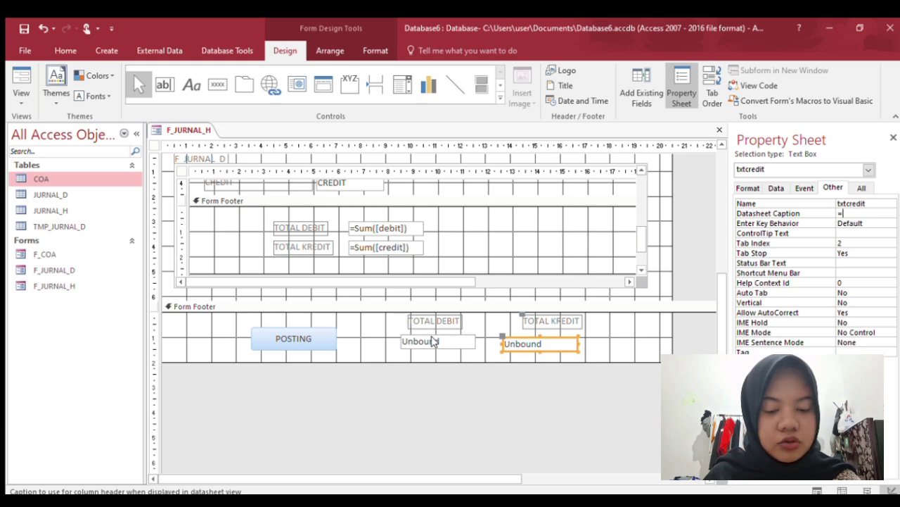
Enter the expression =F_JURNAL_D!txtdebit in the text box under TOTAL DEBIT in the main form's footer.
left_click(434, 341)
left_click(437, 342)
type("=")
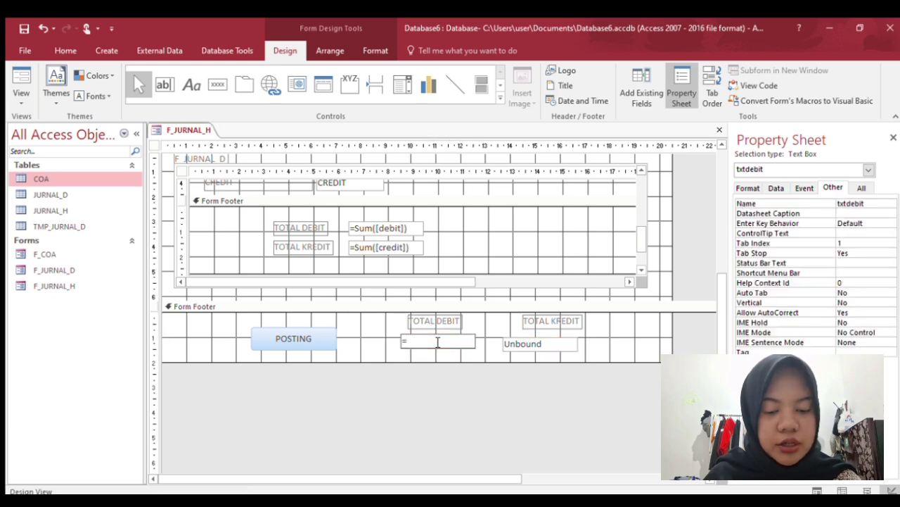
type("F_JURNAL")
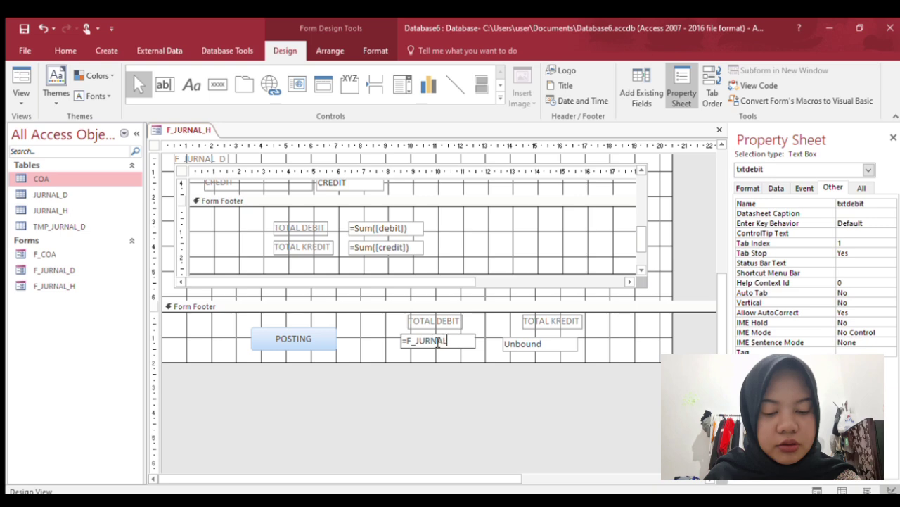
type("_D")
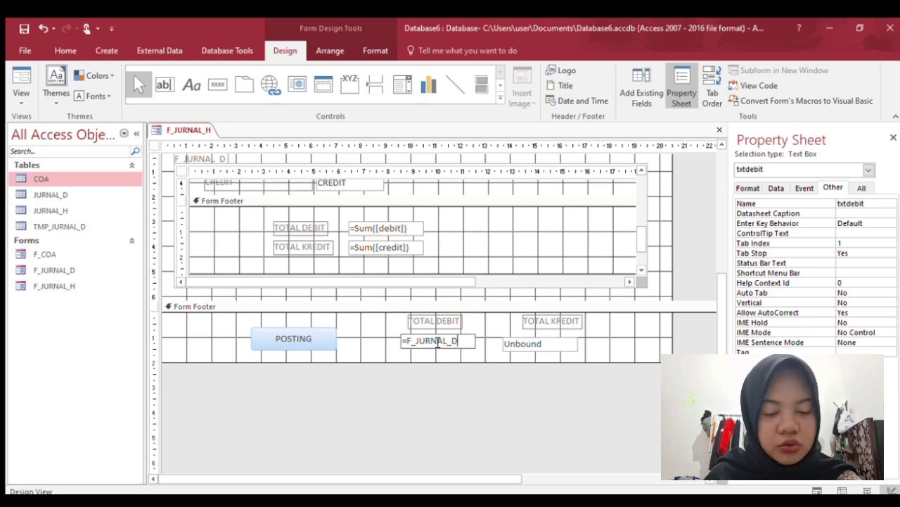
type("!txtdebit")
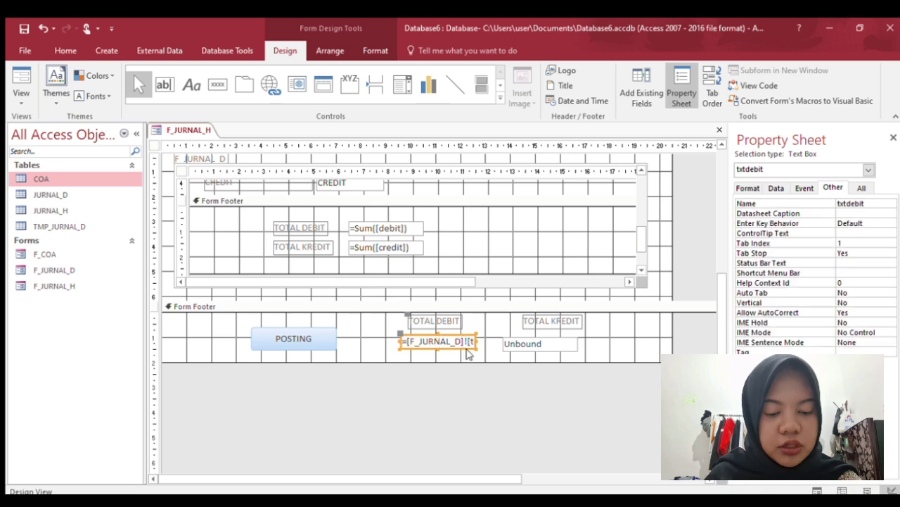
Enter the expression =F_JURNAL_D!tcredit in the text box under TOTAL KREDIT in the main form's footer.
left_click(524, 344)
left_click(524, 344)
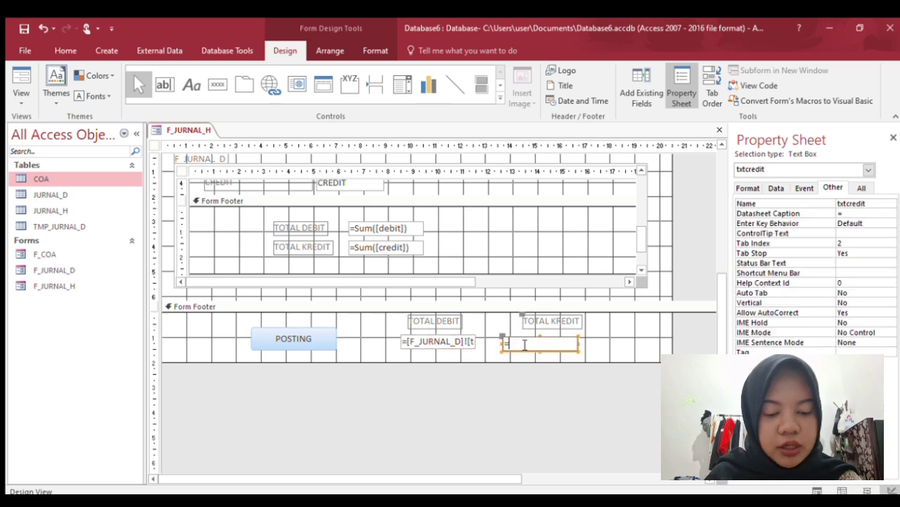
type("=F_JURN")
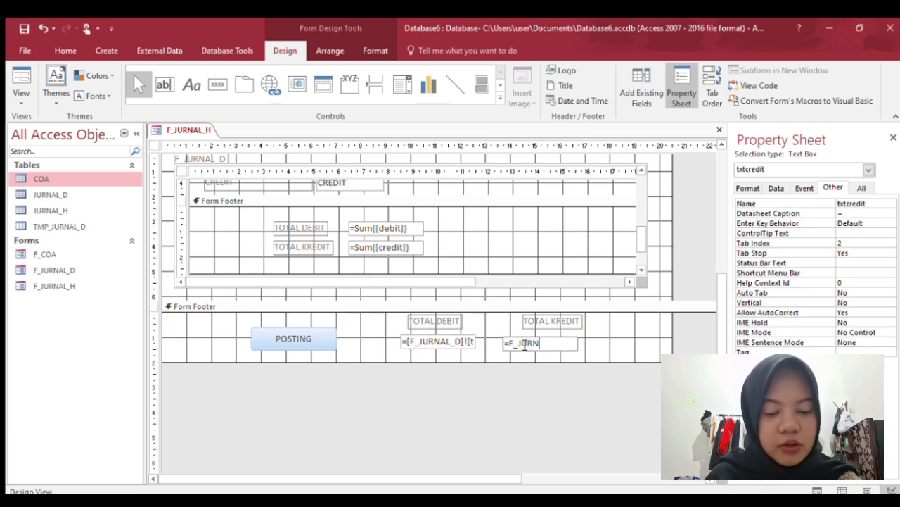
type("AL_D")
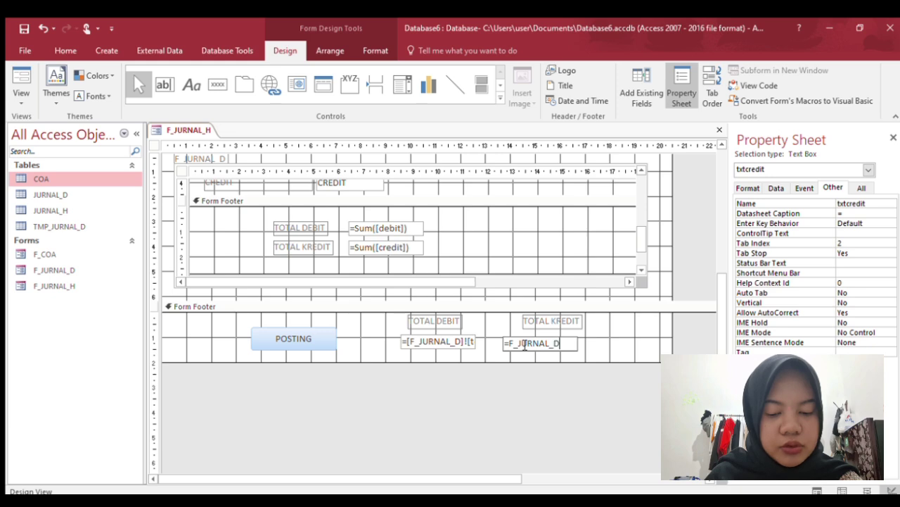
type("!")
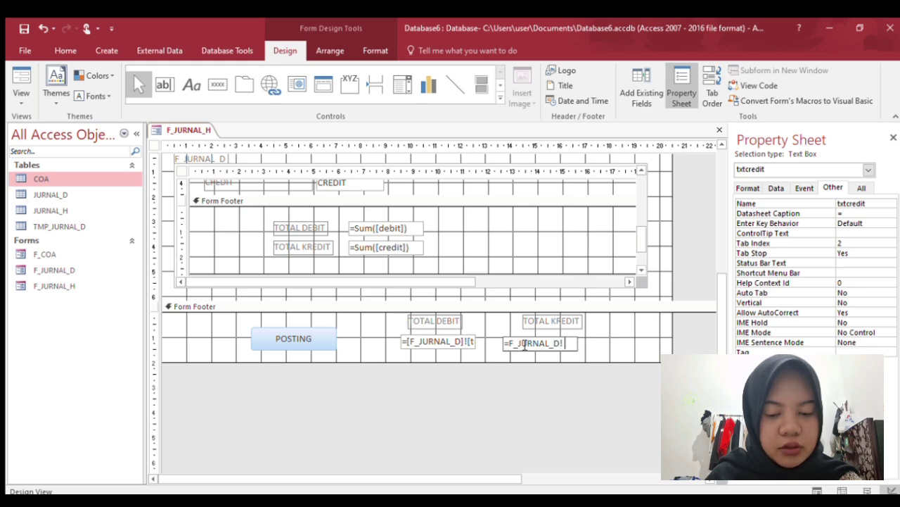
type("[tcreditcredit")
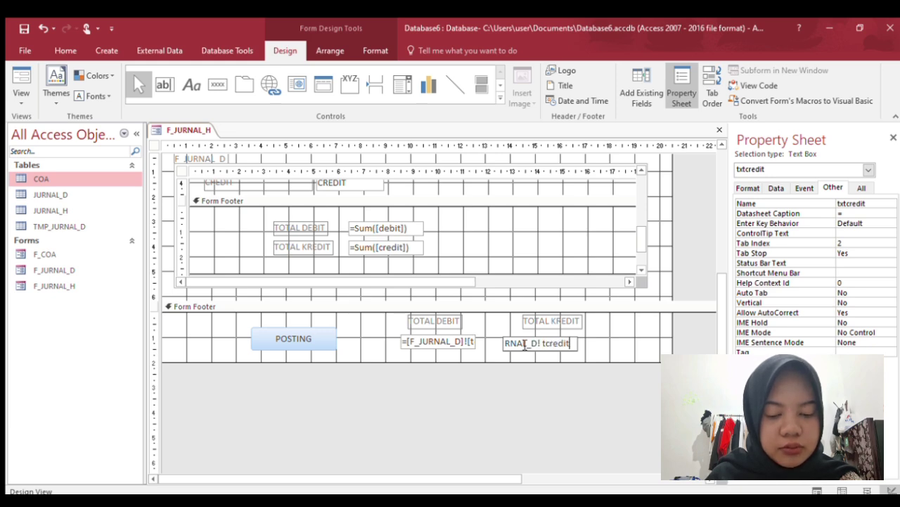
key("Return")
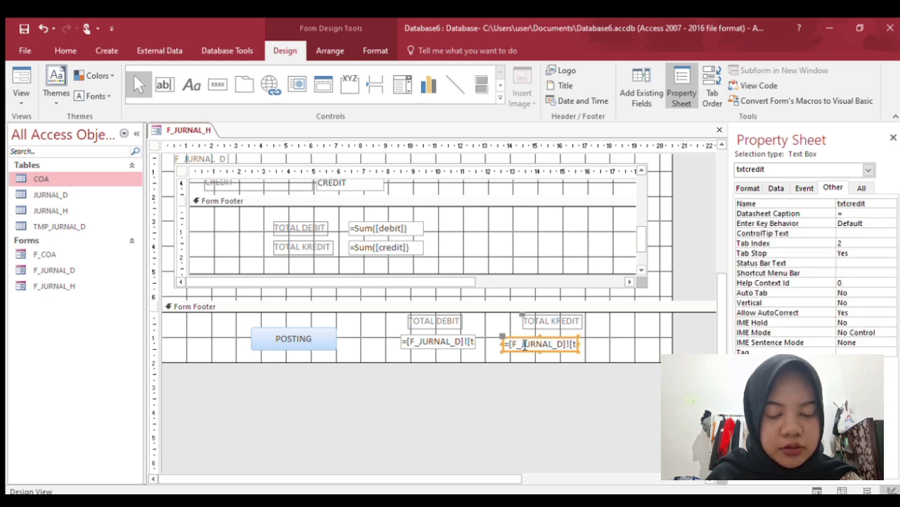
Show F_JURNAL_H in Form view and move the subform's account code column in front of ACCOUNT_NAME.
left_click(316, 339)
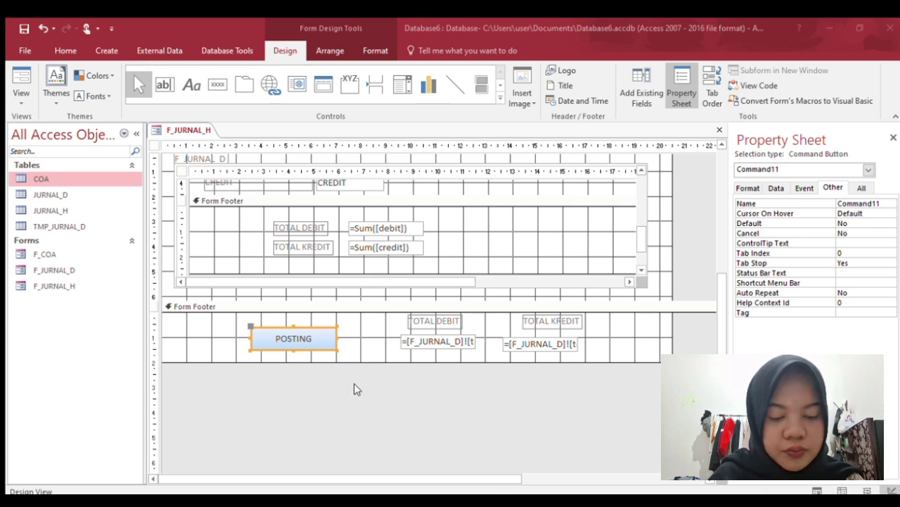
left_click(22, 84)
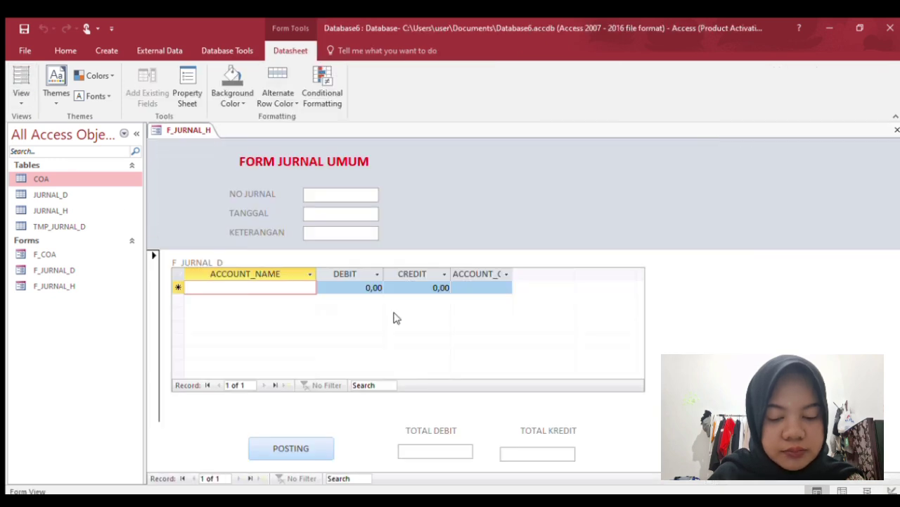
left_click(491, 275)
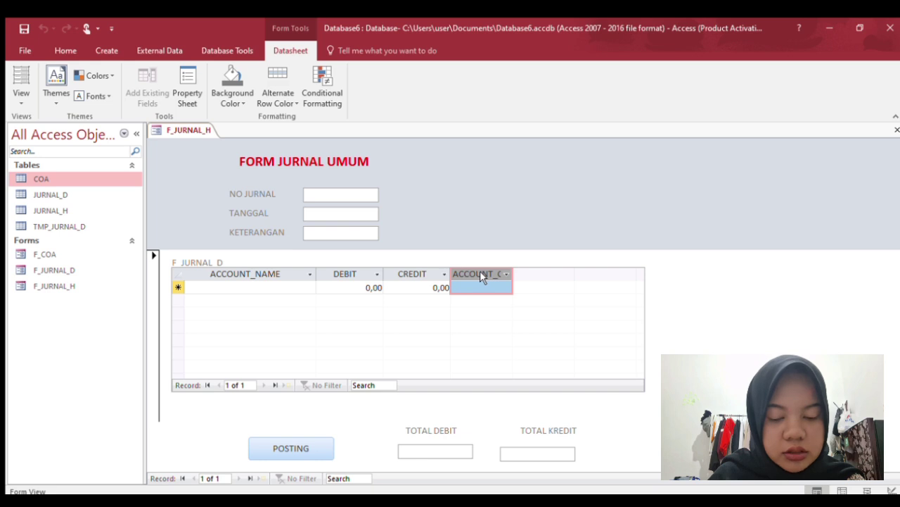
left_click_drag(480, 273, 292, 275)
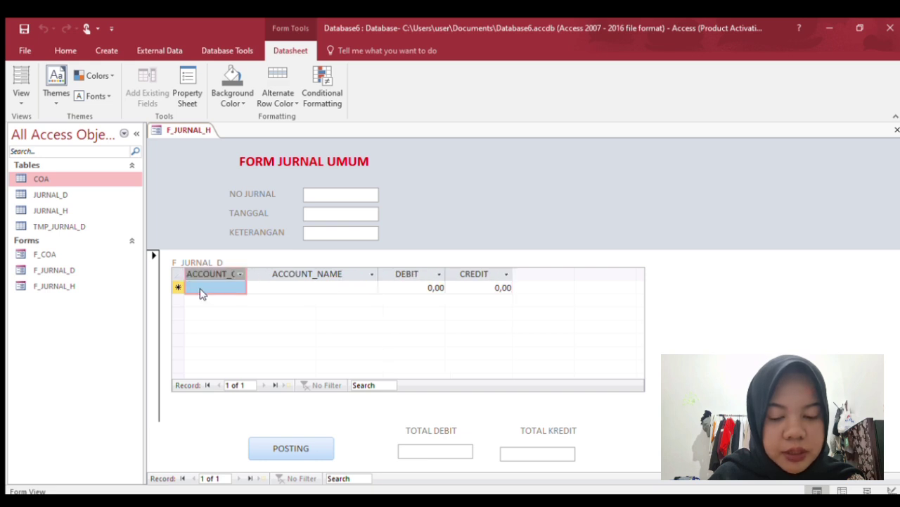
Choose account 113 PETTY CASH in the subform's first row and test POSTING with the journal header fields blank.
left_click(226, 287)
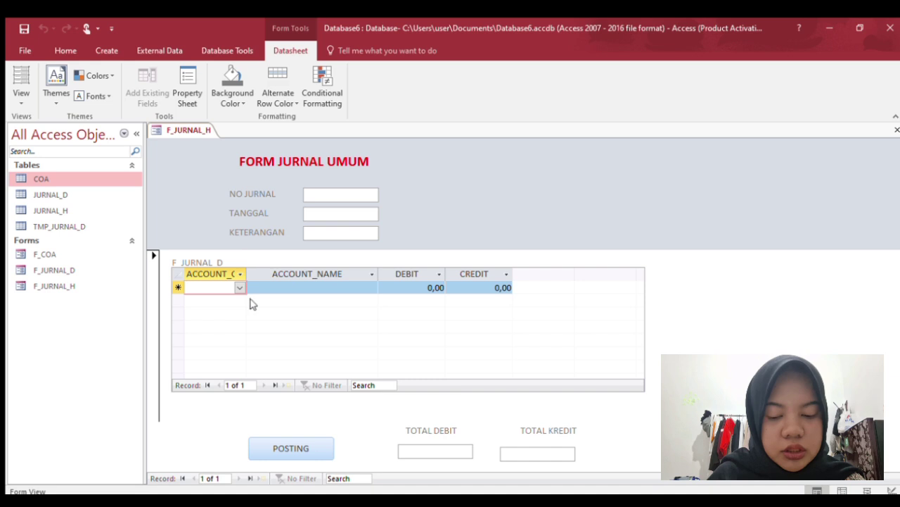
type("111")
left_click(239, 288)
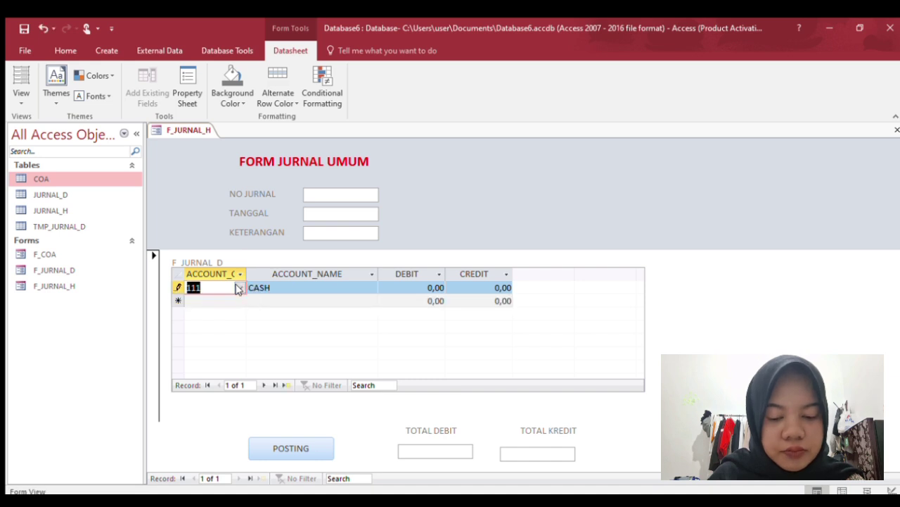
left_click(233, 321)
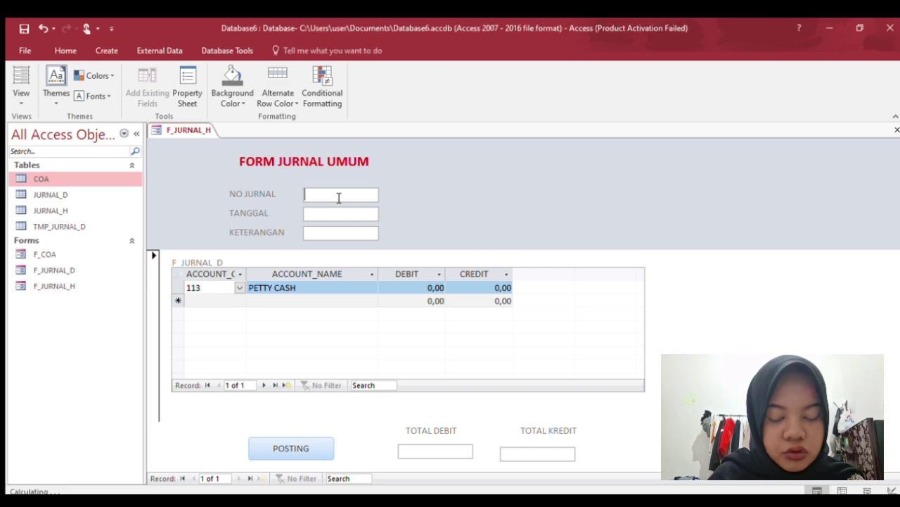
left_click(285, 443)
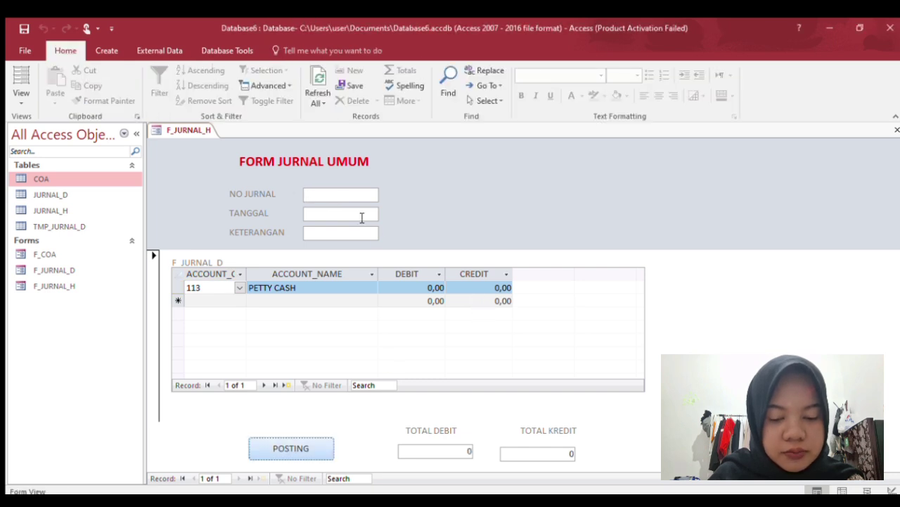
Enter JU001 as the NO JURNAL and 03-Sep-25 as the TANGGAL in the journal header.
left_click(340, 196)
key("Caps_Lock")
type("J")
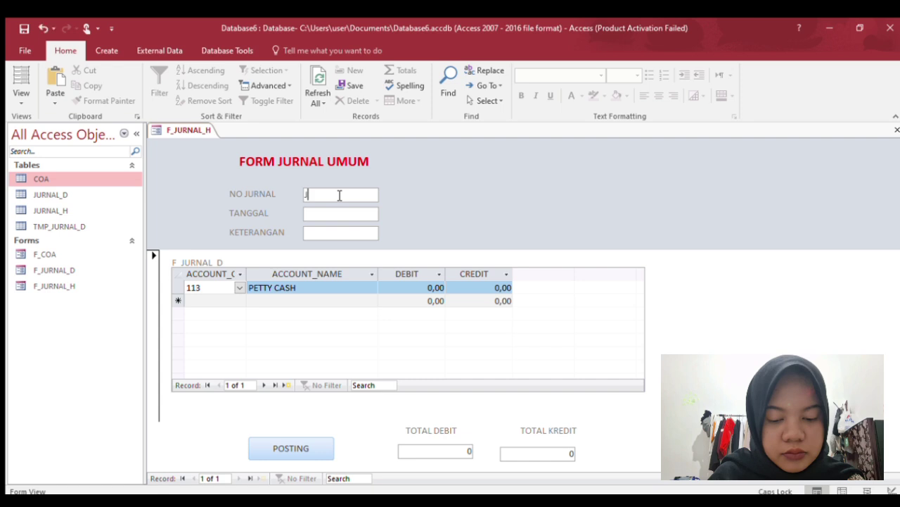
type("U001")
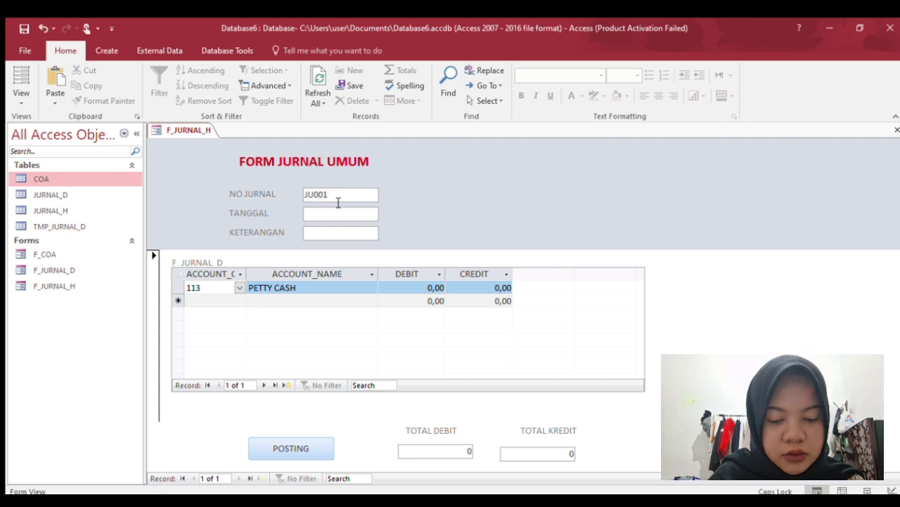
left_click(340, 211)
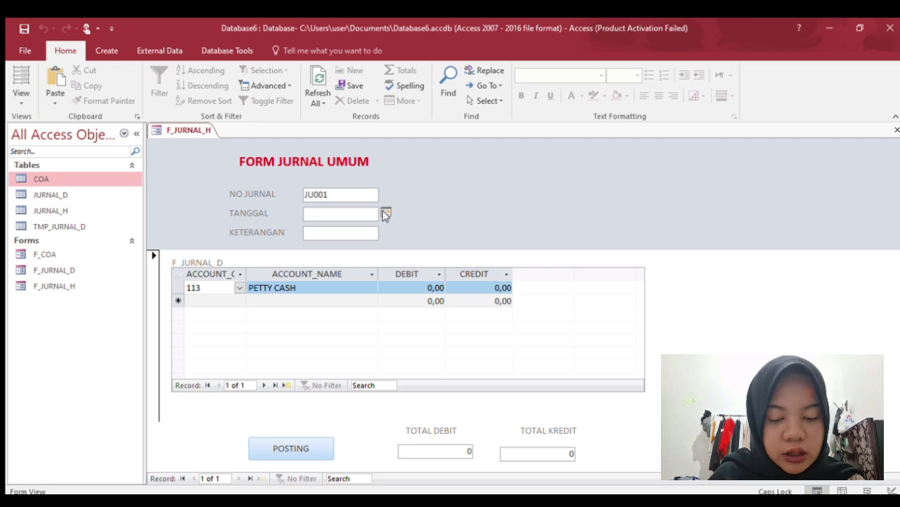
key("ctrl+semicolon")
Enter SALDO AWAL as the journal's KETERANGAN.
left_click(329, 233)
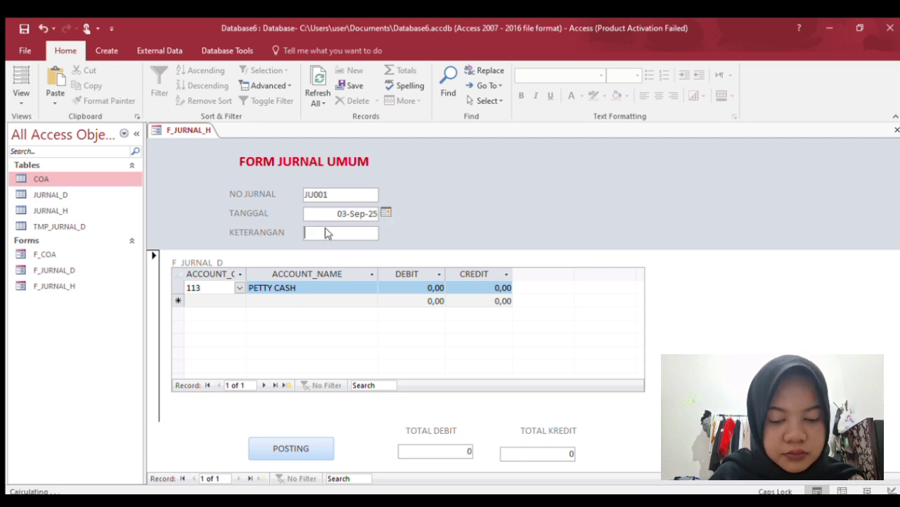
type("sASALDO")
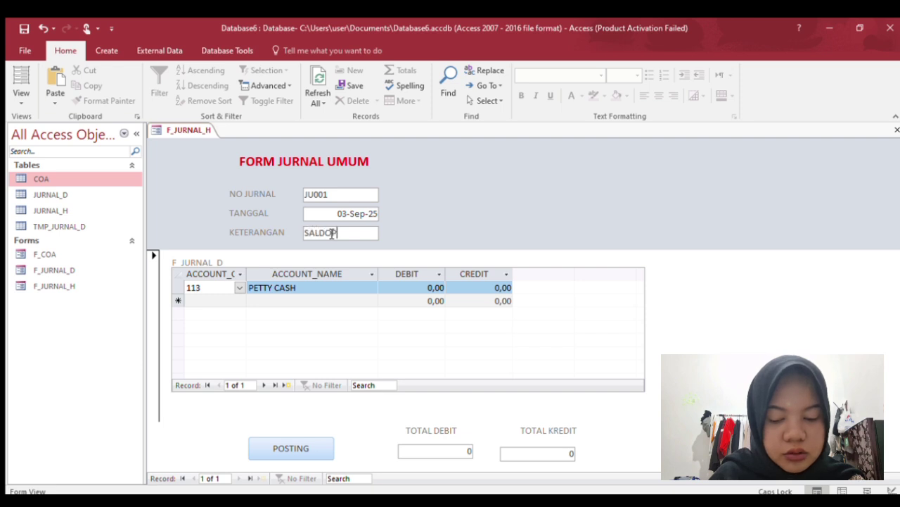
type(" AAWA")
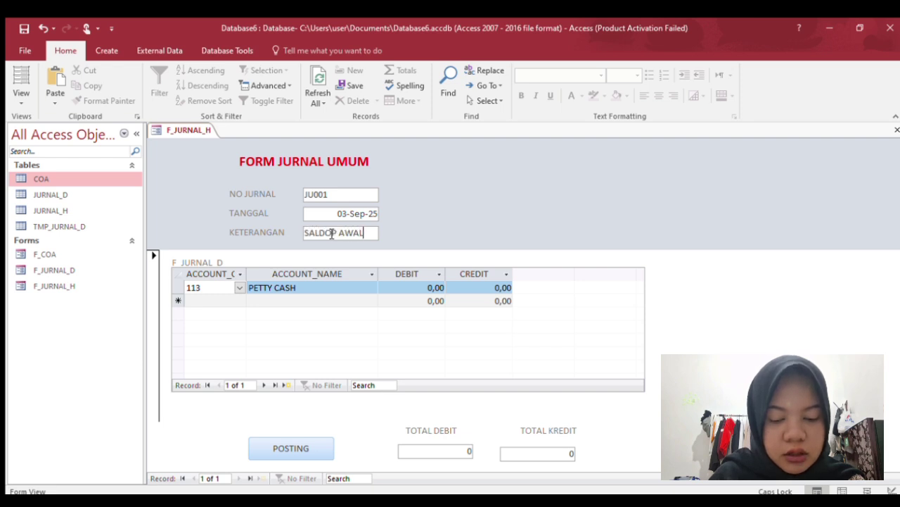
type("L")
left_click(337, 235)
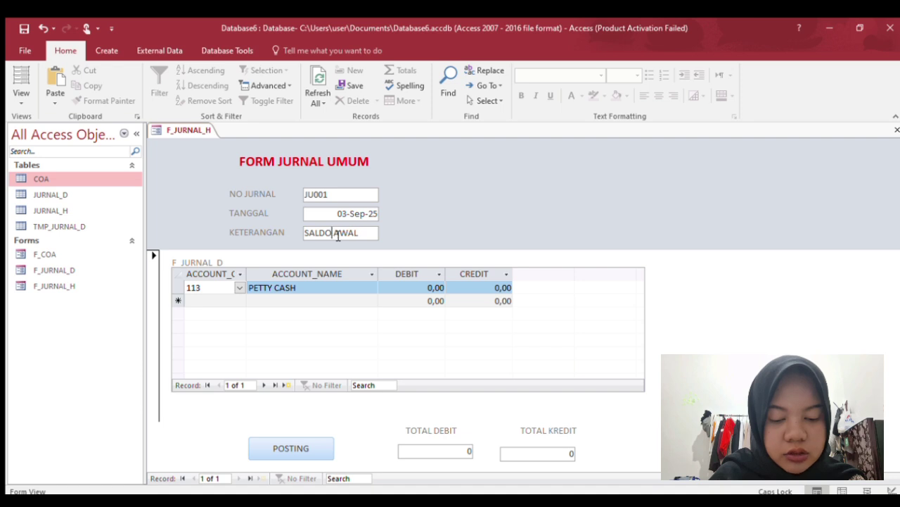
Add account 114 in the subform's second row and set the PETTY CASH debit to 10.000.000.
left_click(233, 300)
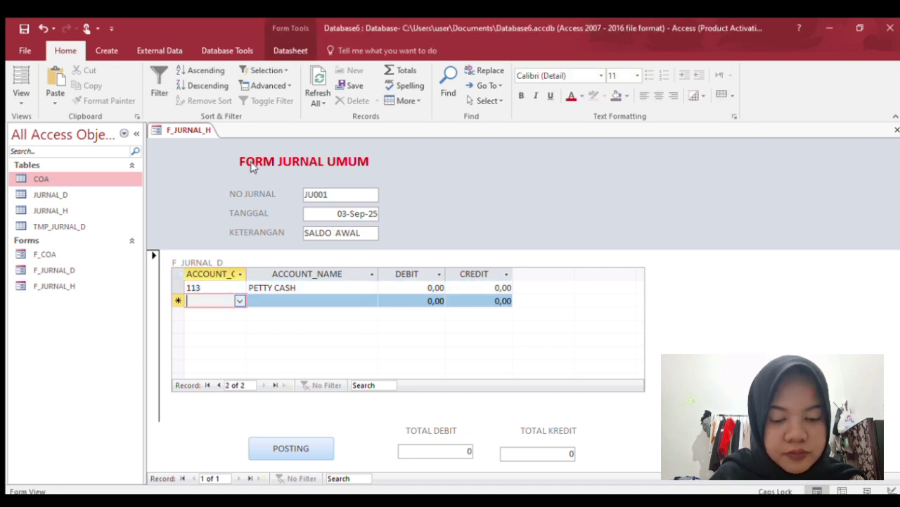
type("114")
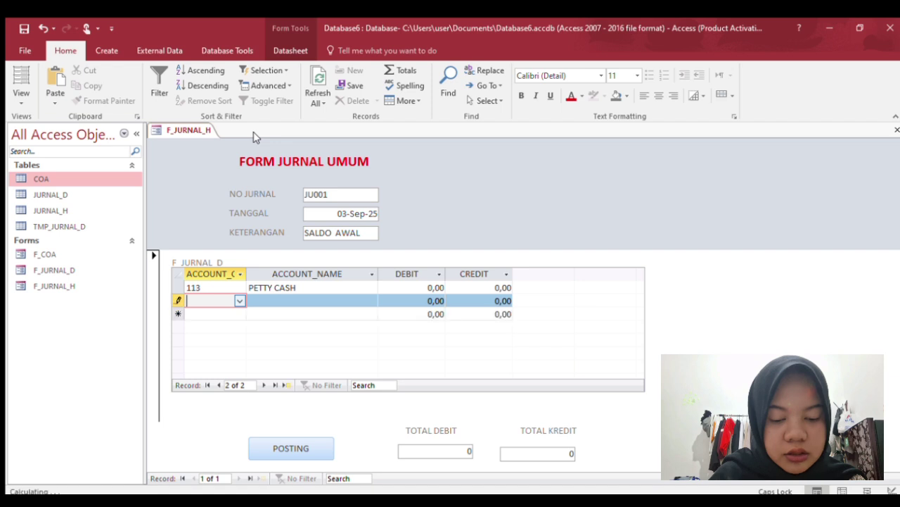
left_click(436, 290)
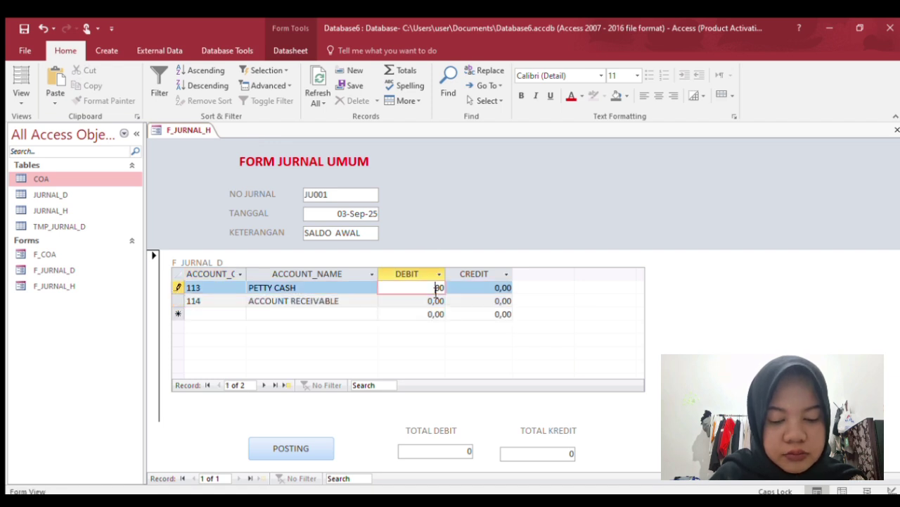
type("100.000.")
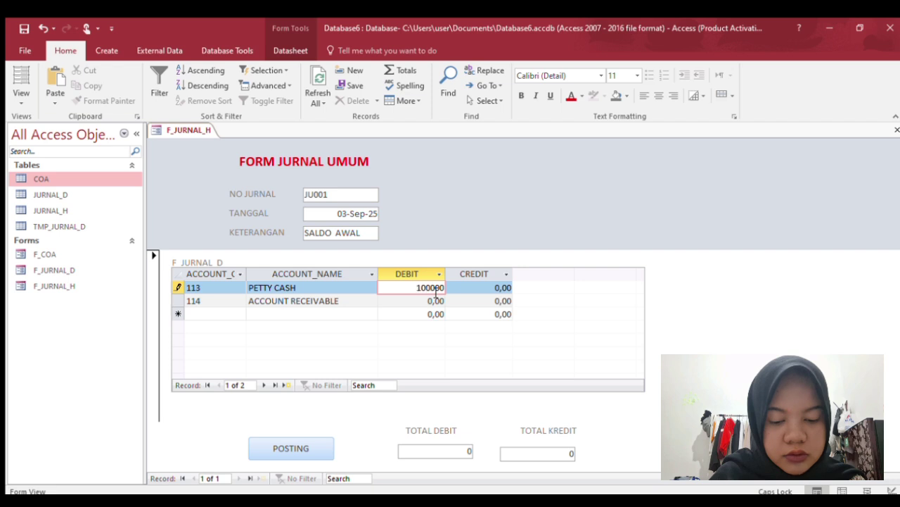
type("000")
key("Tab")
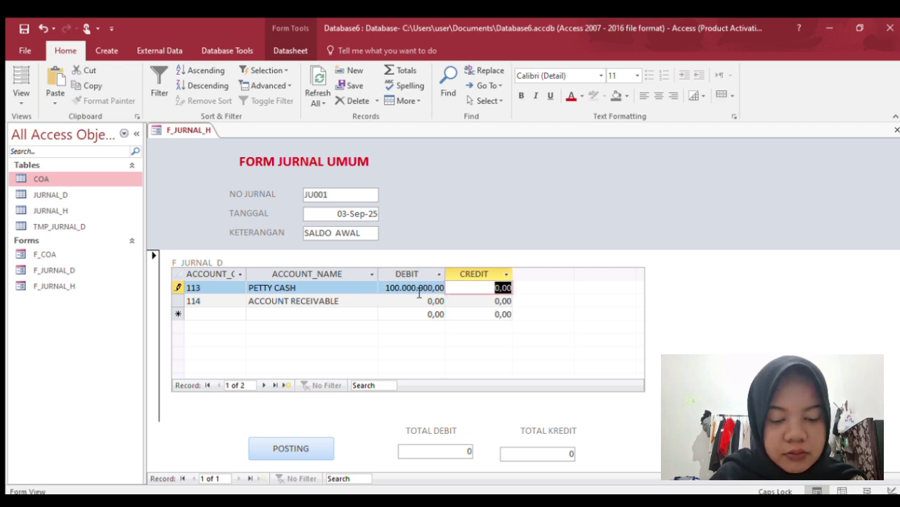
left_click(419, 291)
key("BackSpace")
key("BackSpace")
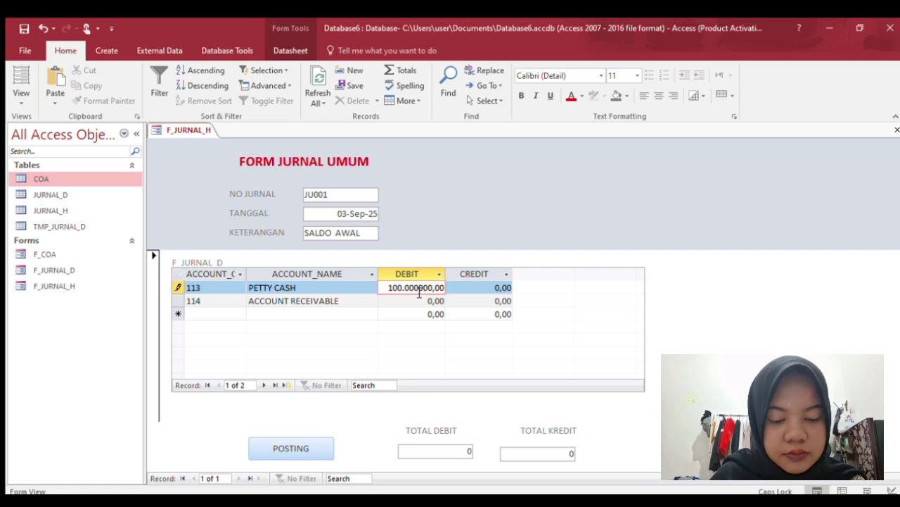
key("Tab")
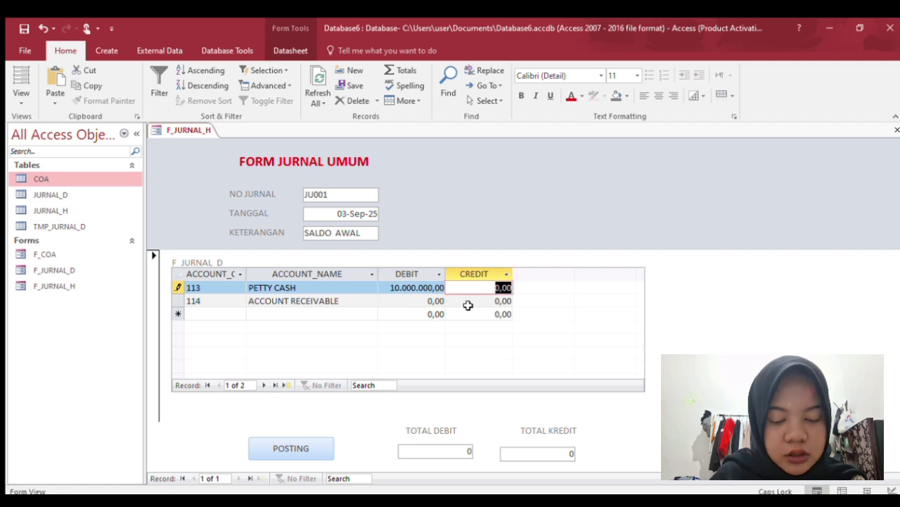
Enter a credit of 500.000 for ACCOUNT RECEIVABLE and test POSTING with unequal debit and credit totals.
left_click(496, 301)
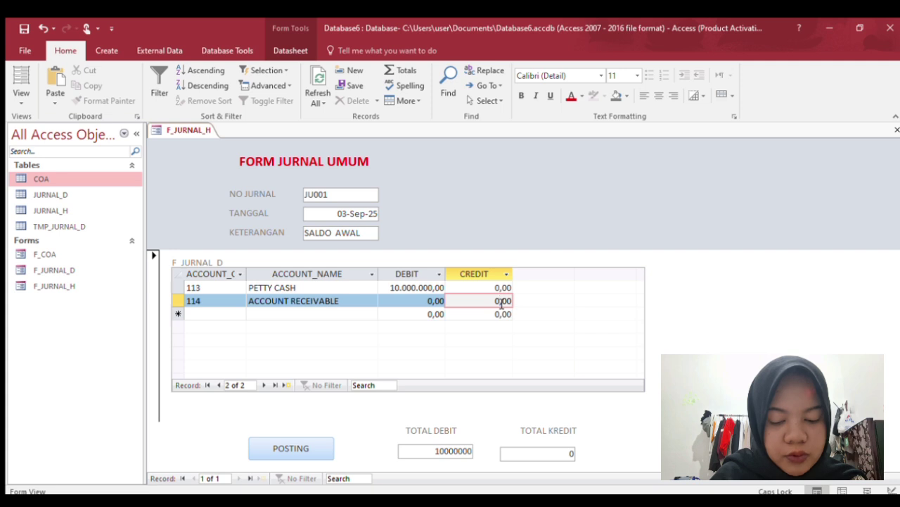
type("55")
type("00000")
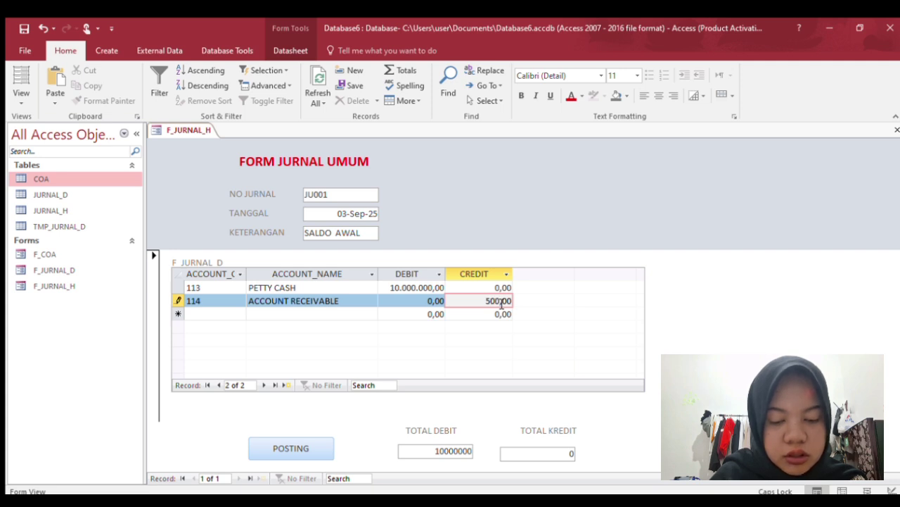
key("Return")
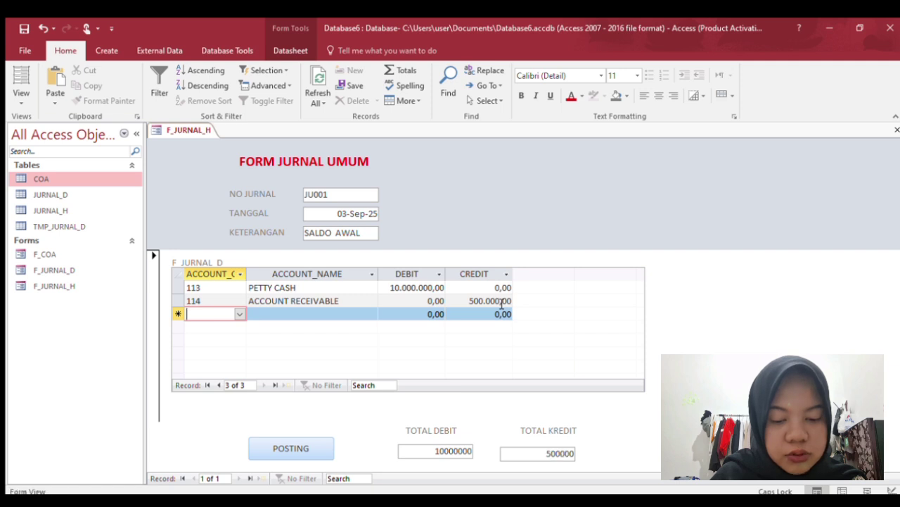
left_click(315, 452)
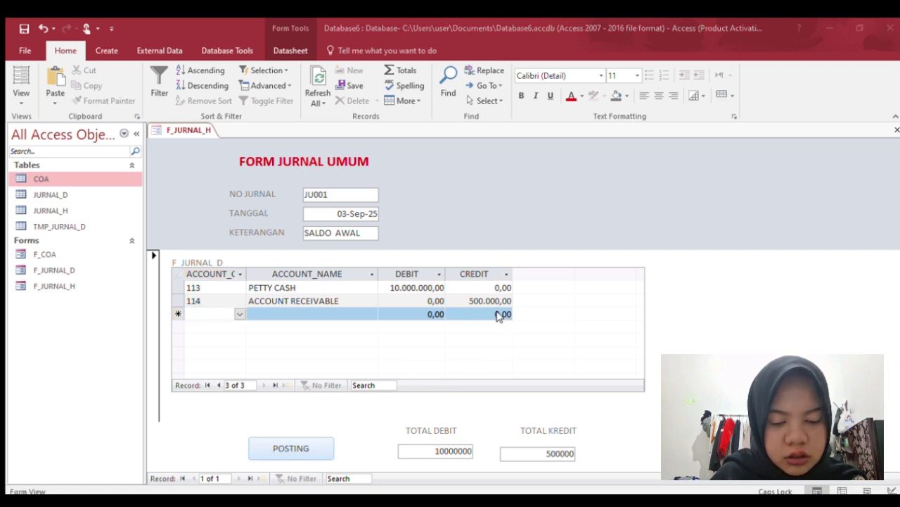
Set the ACCOUNT RECEIVABLE credit to 10.000.000.
left_click(475, 301)
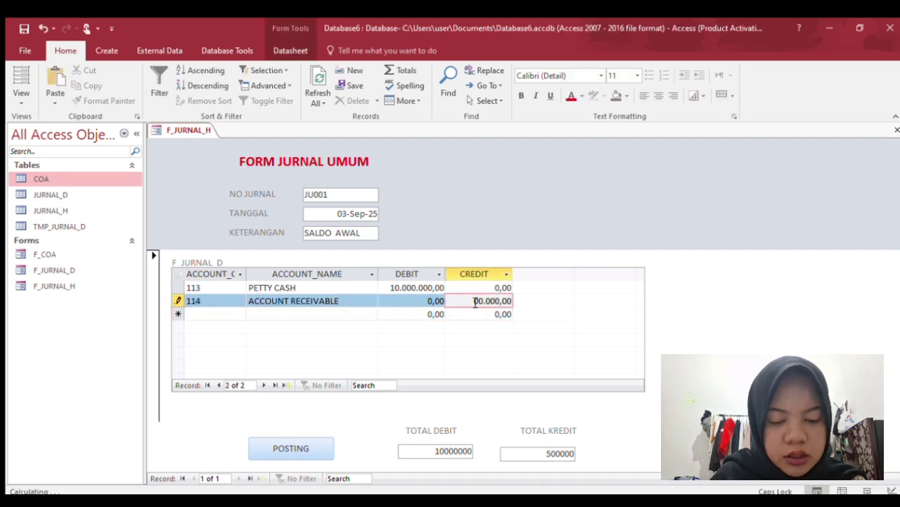
type("00")
key("Return")
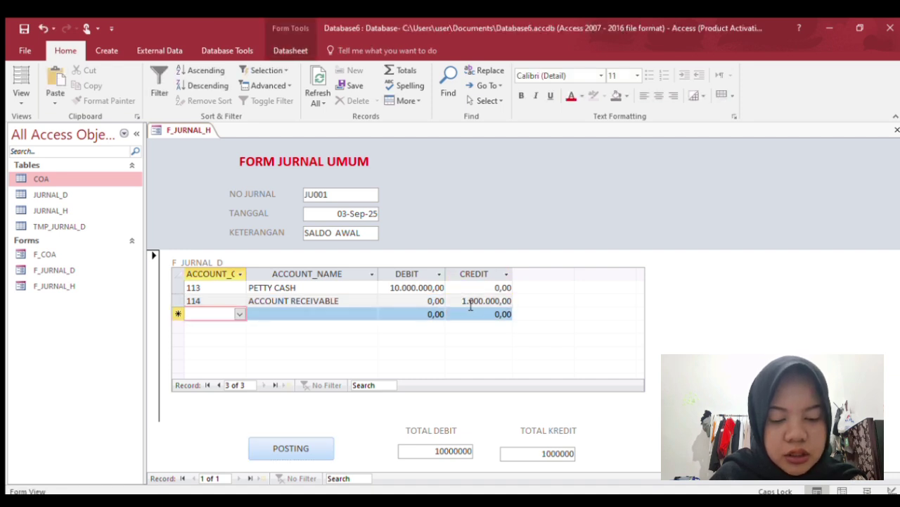
left_click(469, 304)
type("0")
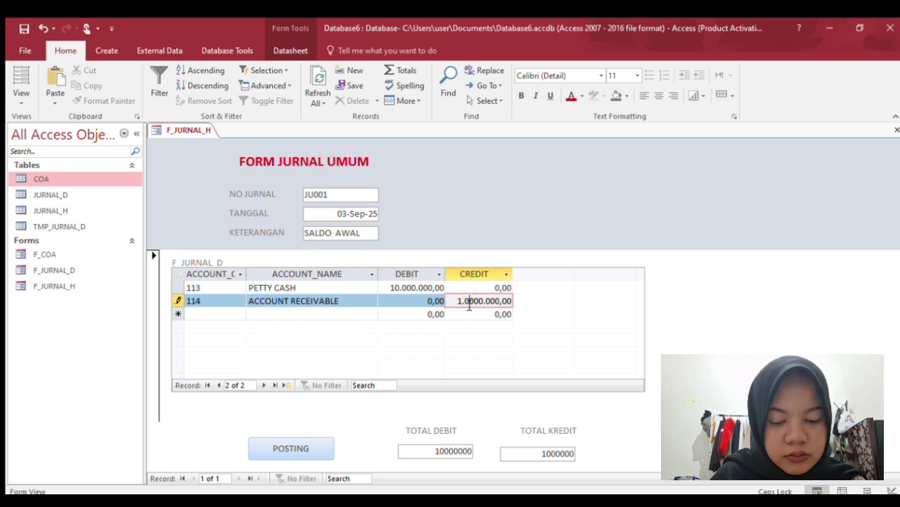
key("Return")
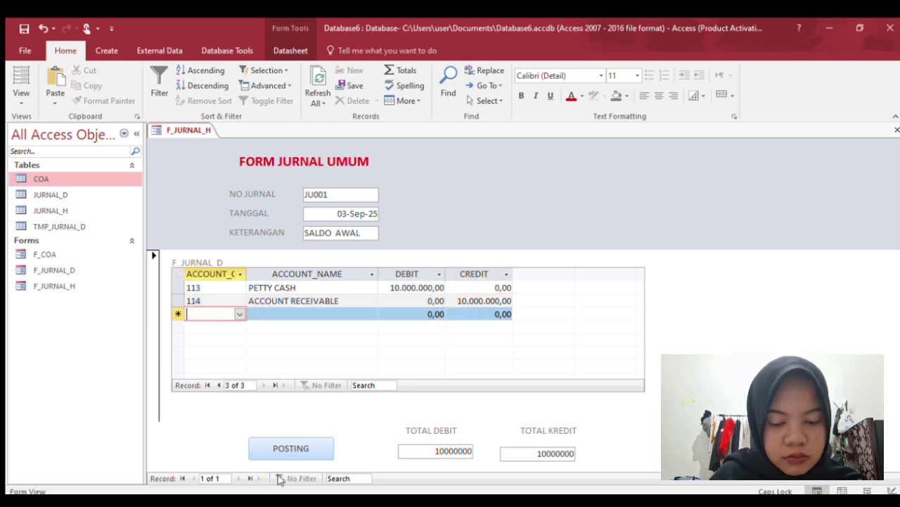
Post the journal JU001 and open the JURNAL_D table to check its records.
left_click(293, 450)
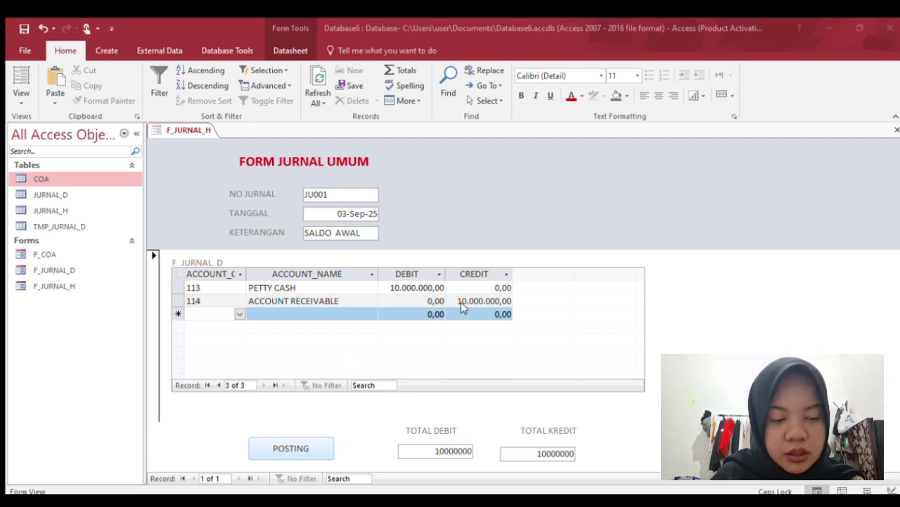
double_click(77, 195)
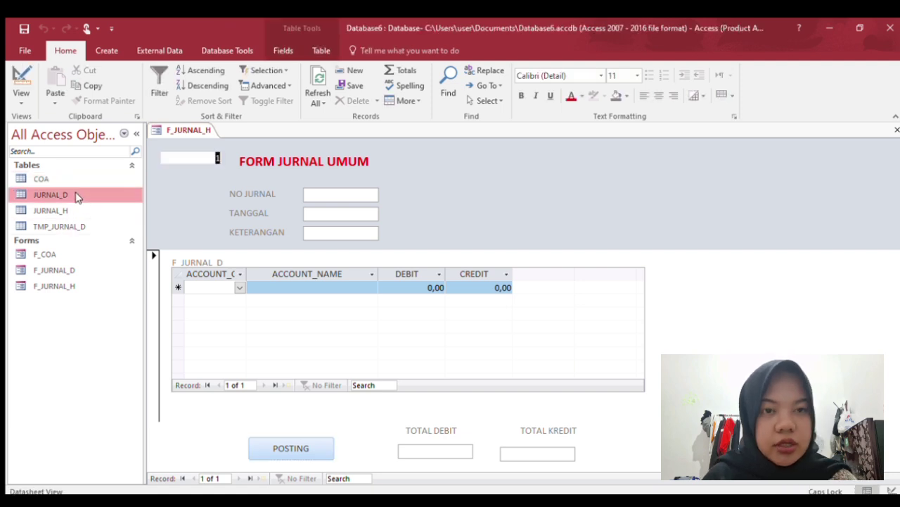